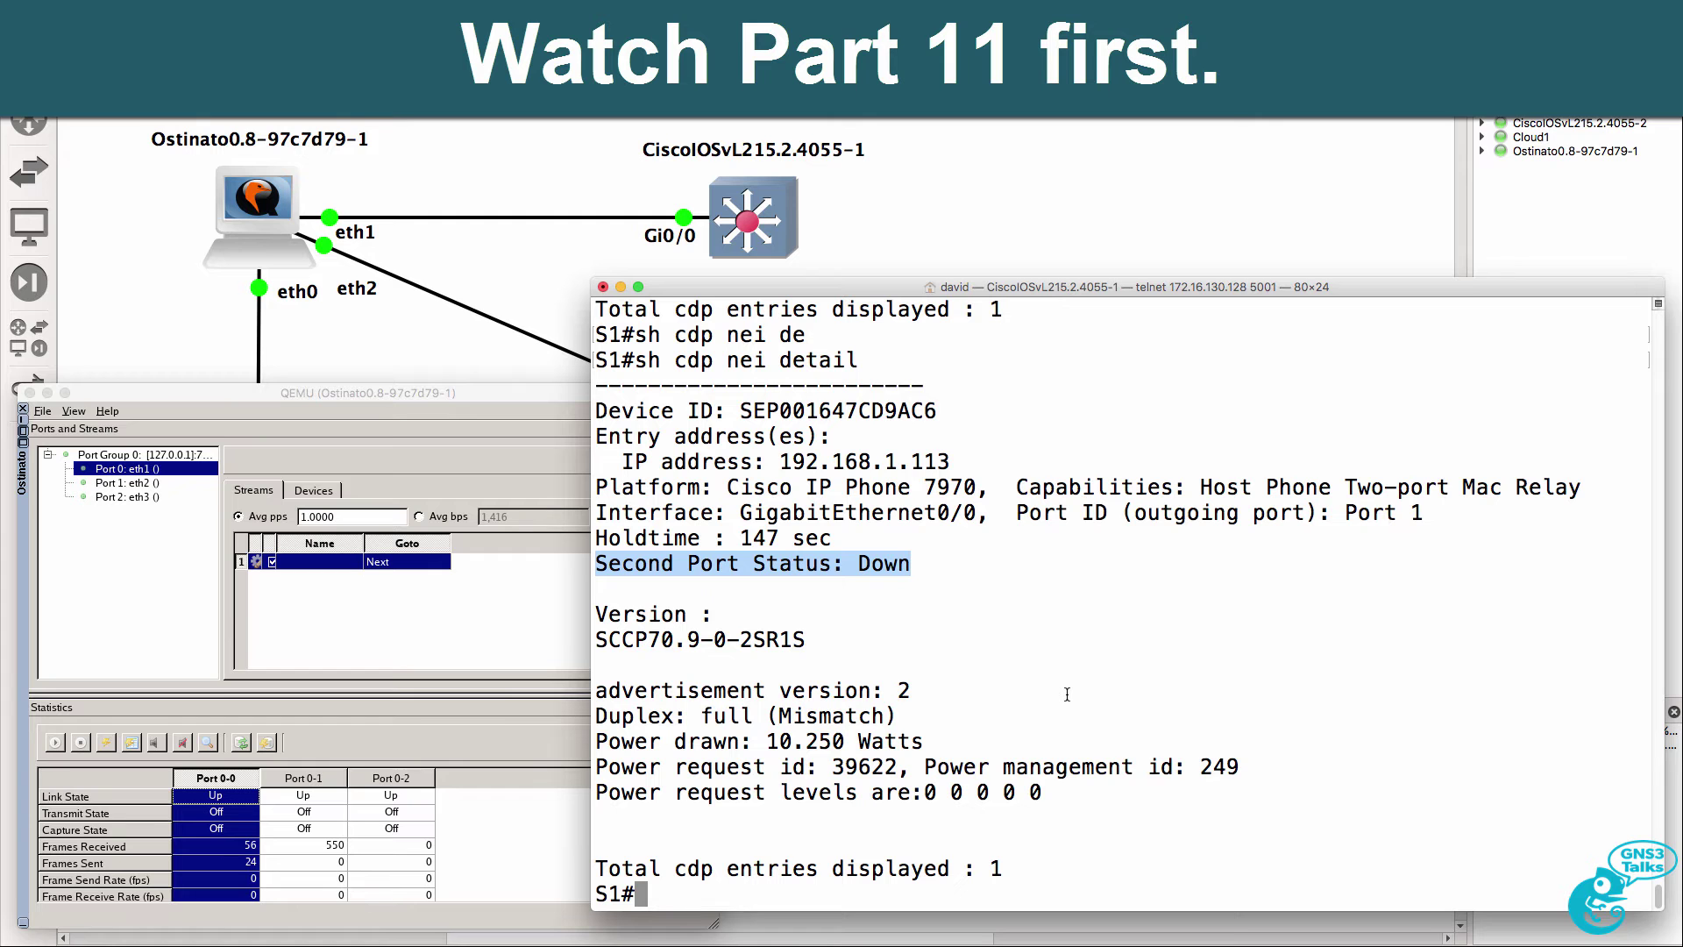
Replay the phone's CDP frames from Ostinato port 0-0 while rerunning CDP neighbor detail on S1, then stop at 58 frames.
{"action": "key", "text": "Up"}
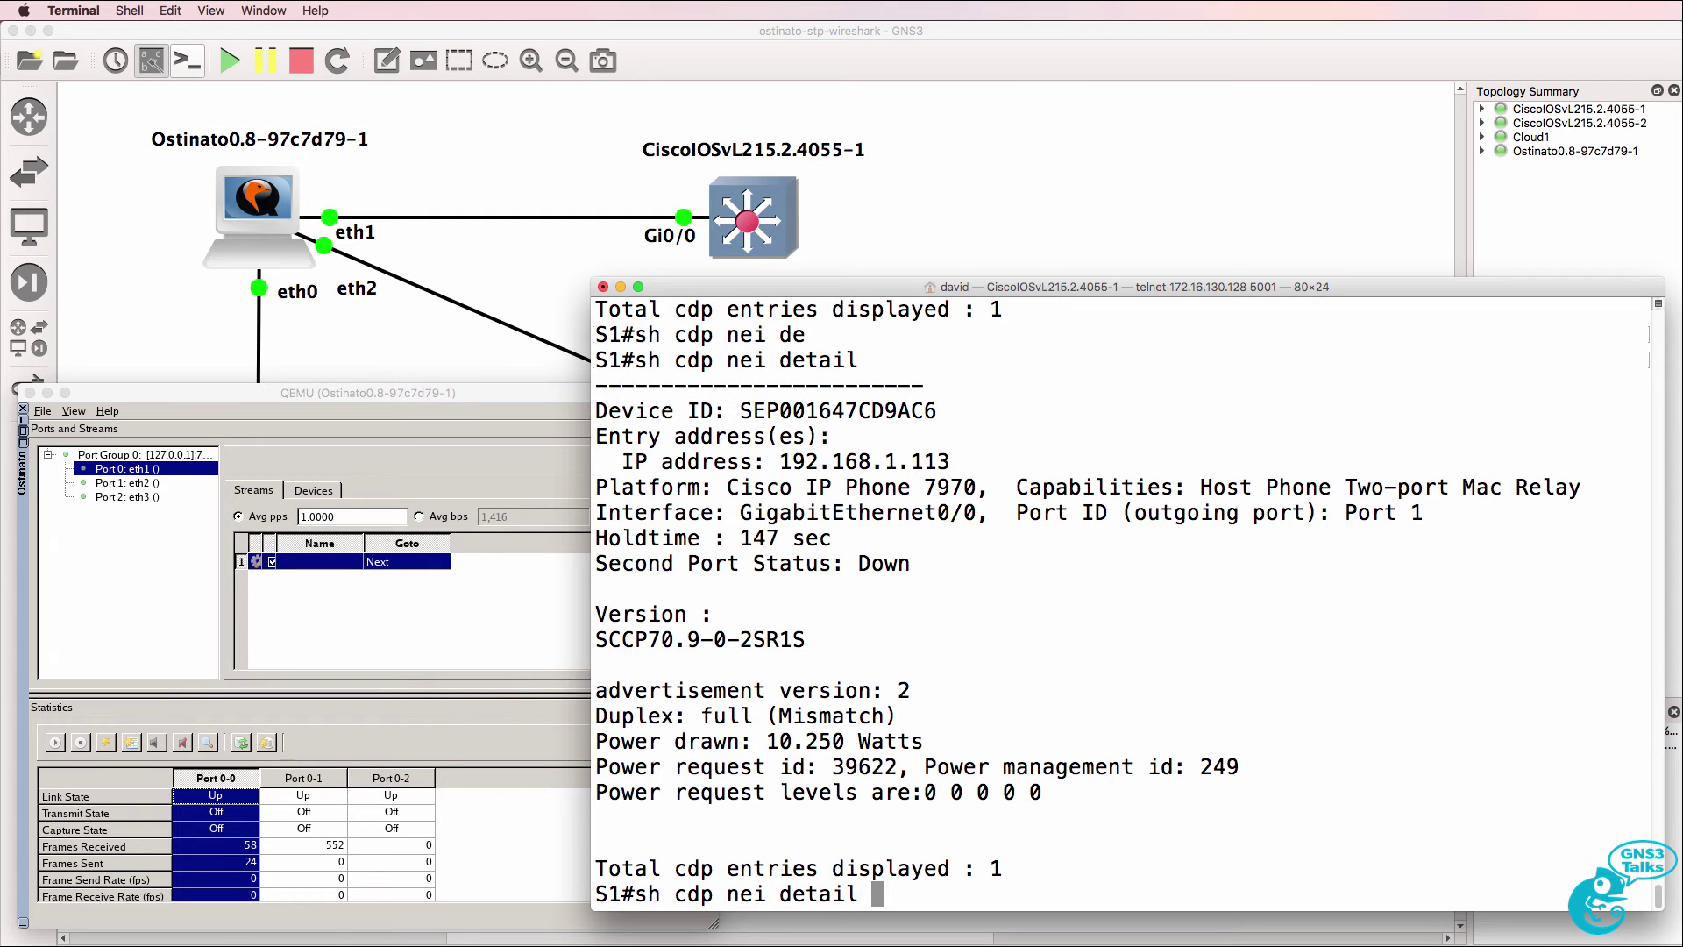
{"action": "left_click", "coordinate": [54, 746]}
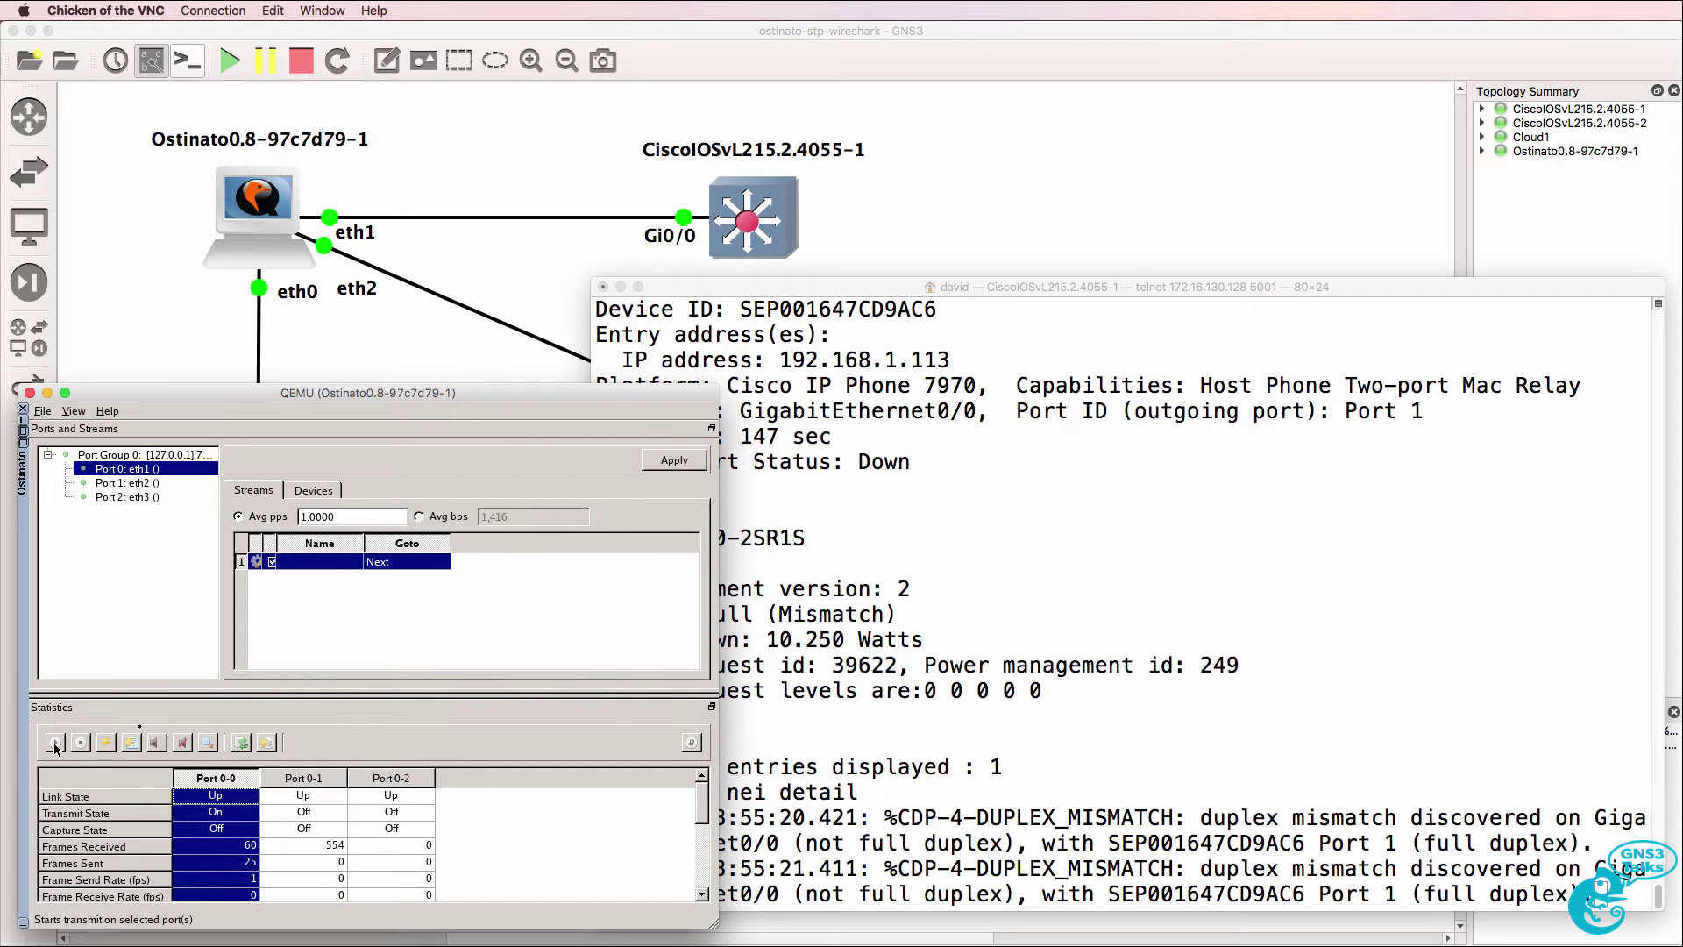
{"action": "key", "text": "Return"}
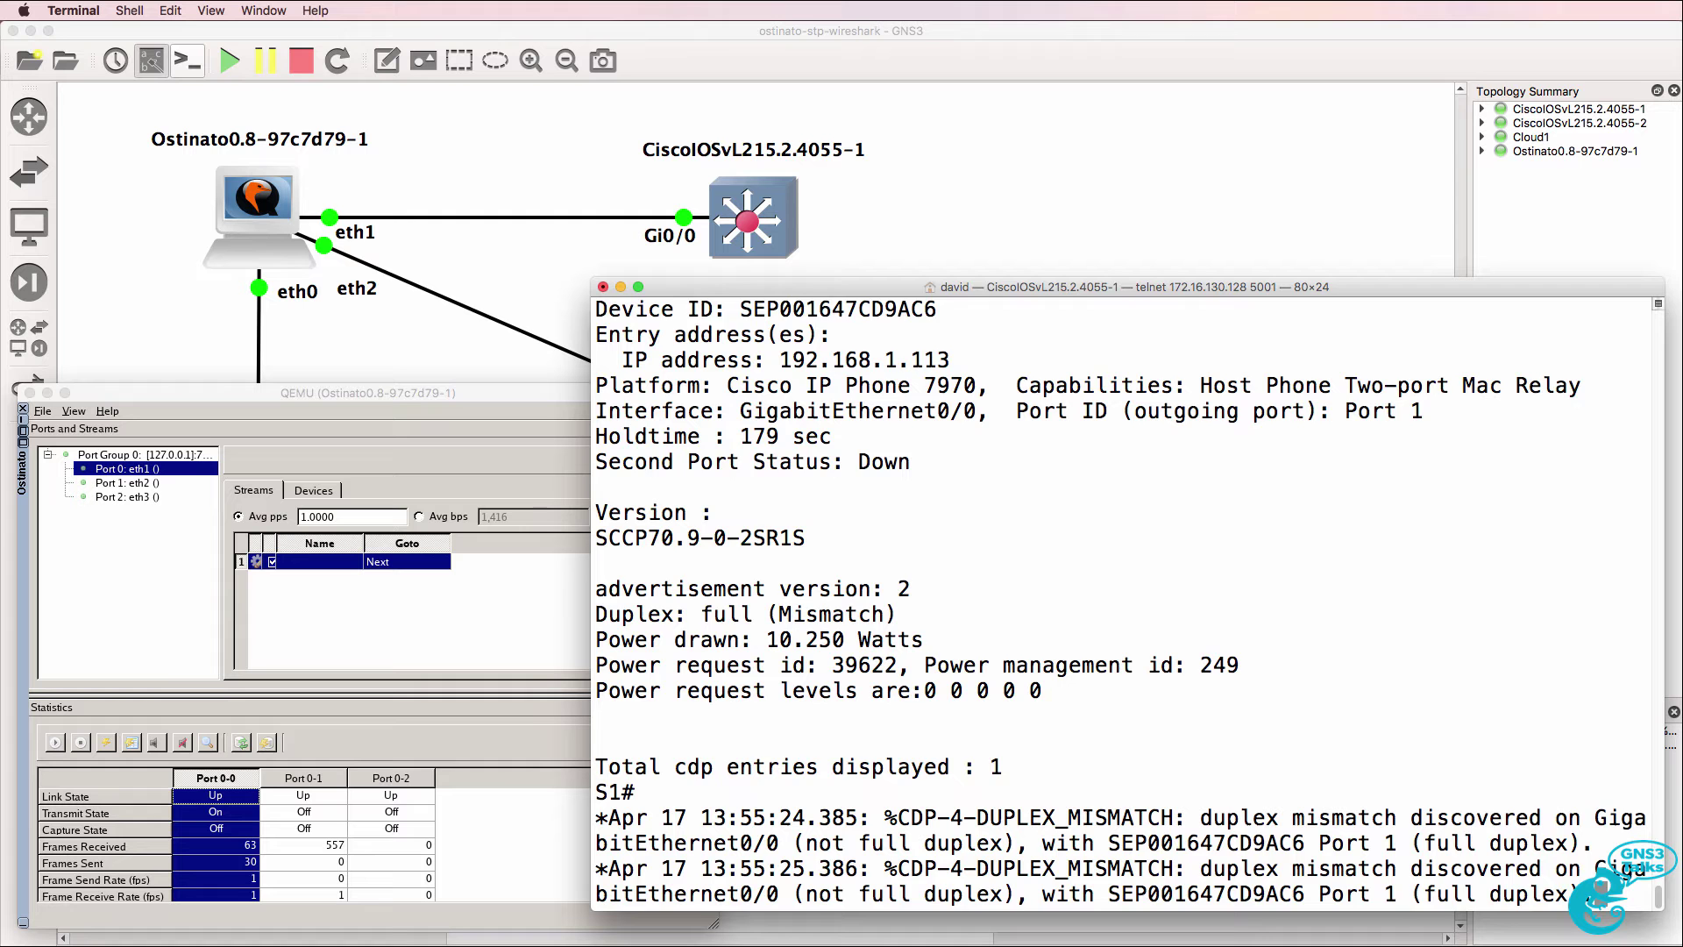
{"action": "key", "text": "Return"}
{"action": "key", "text": "Return"}
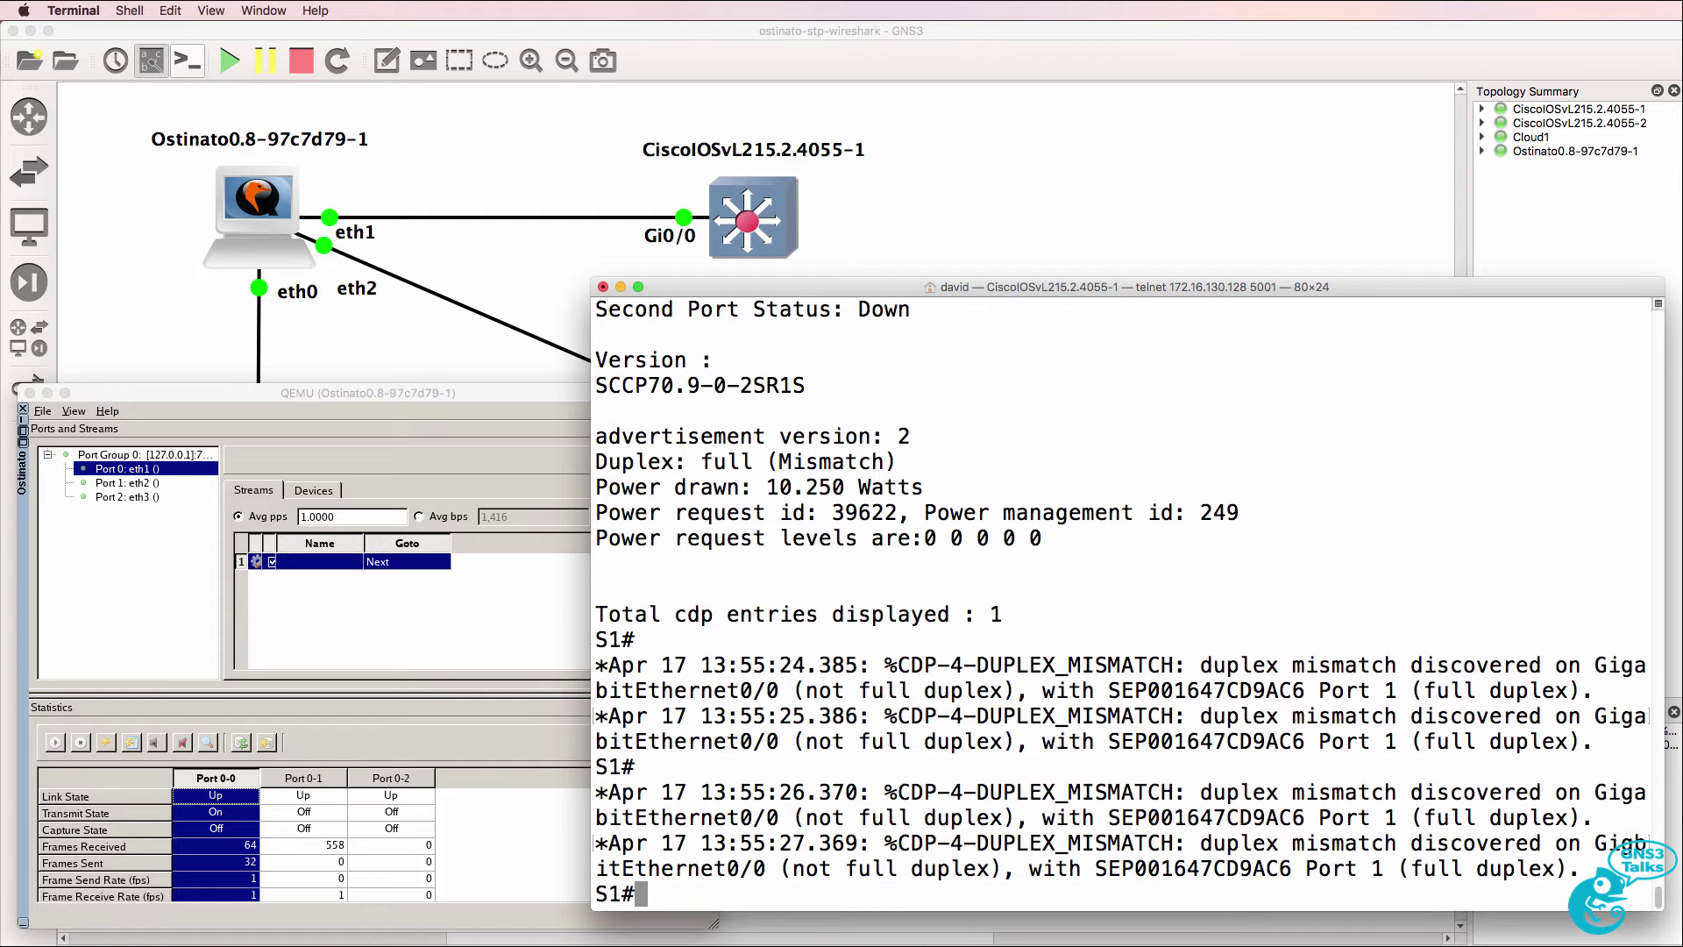
{"action": "key", "text": "Return"}
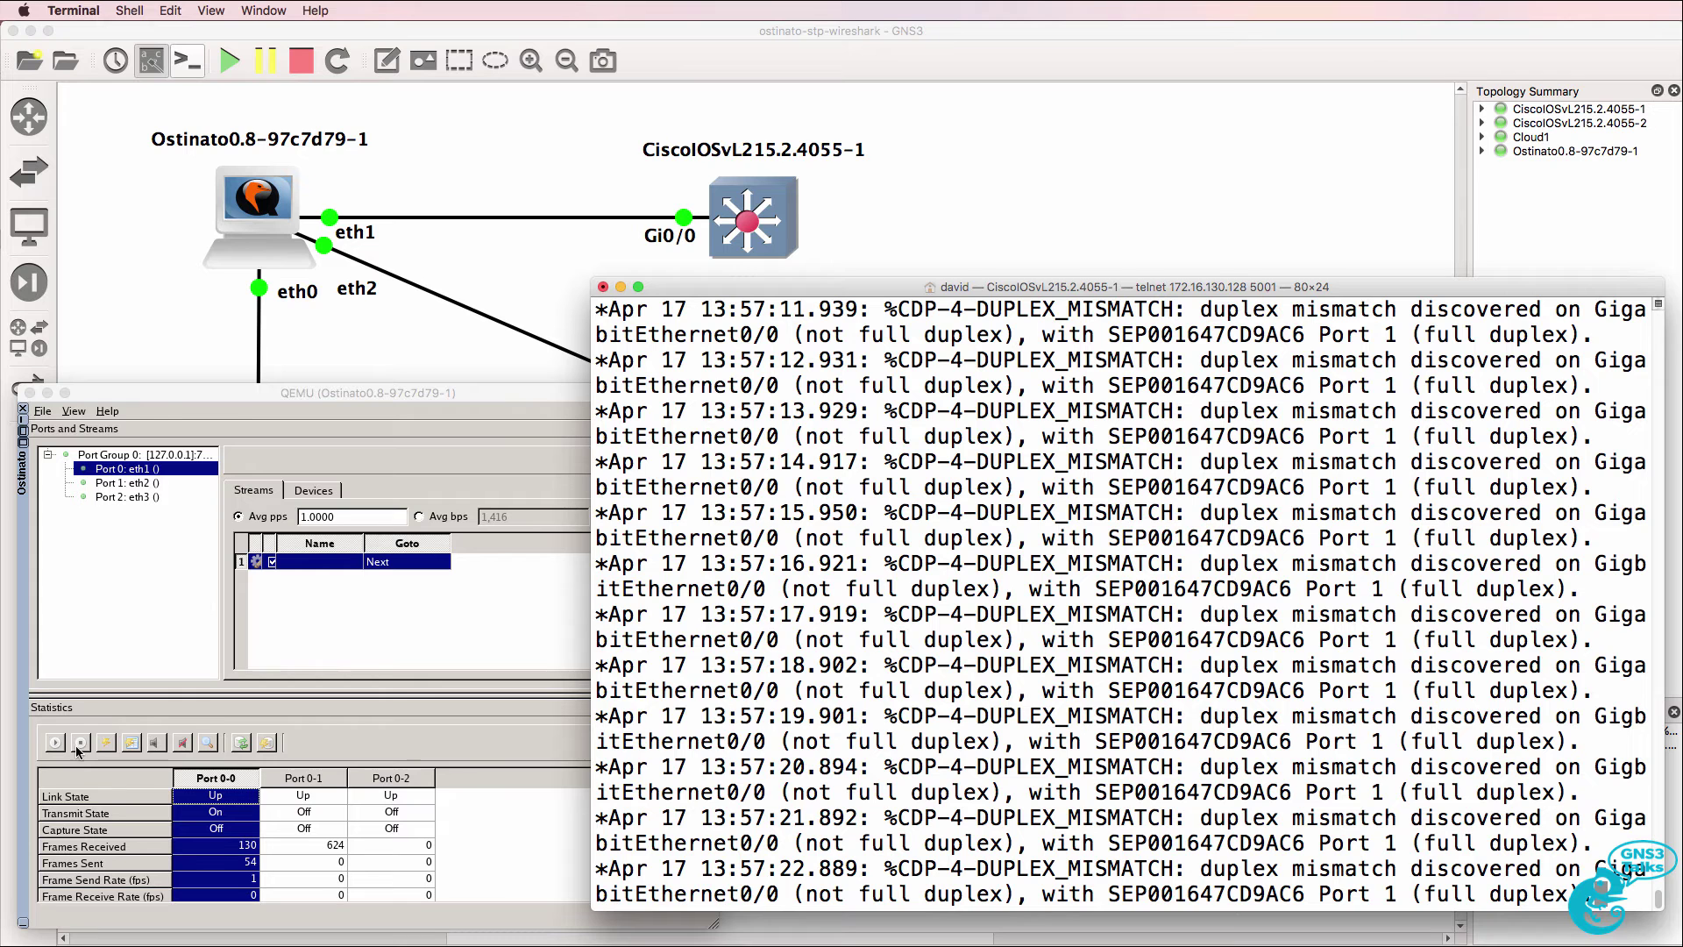
{"action": "left_click", "coordinate": [78, 752]}
{"action": "left_click", "coordinate": [80, 743]}
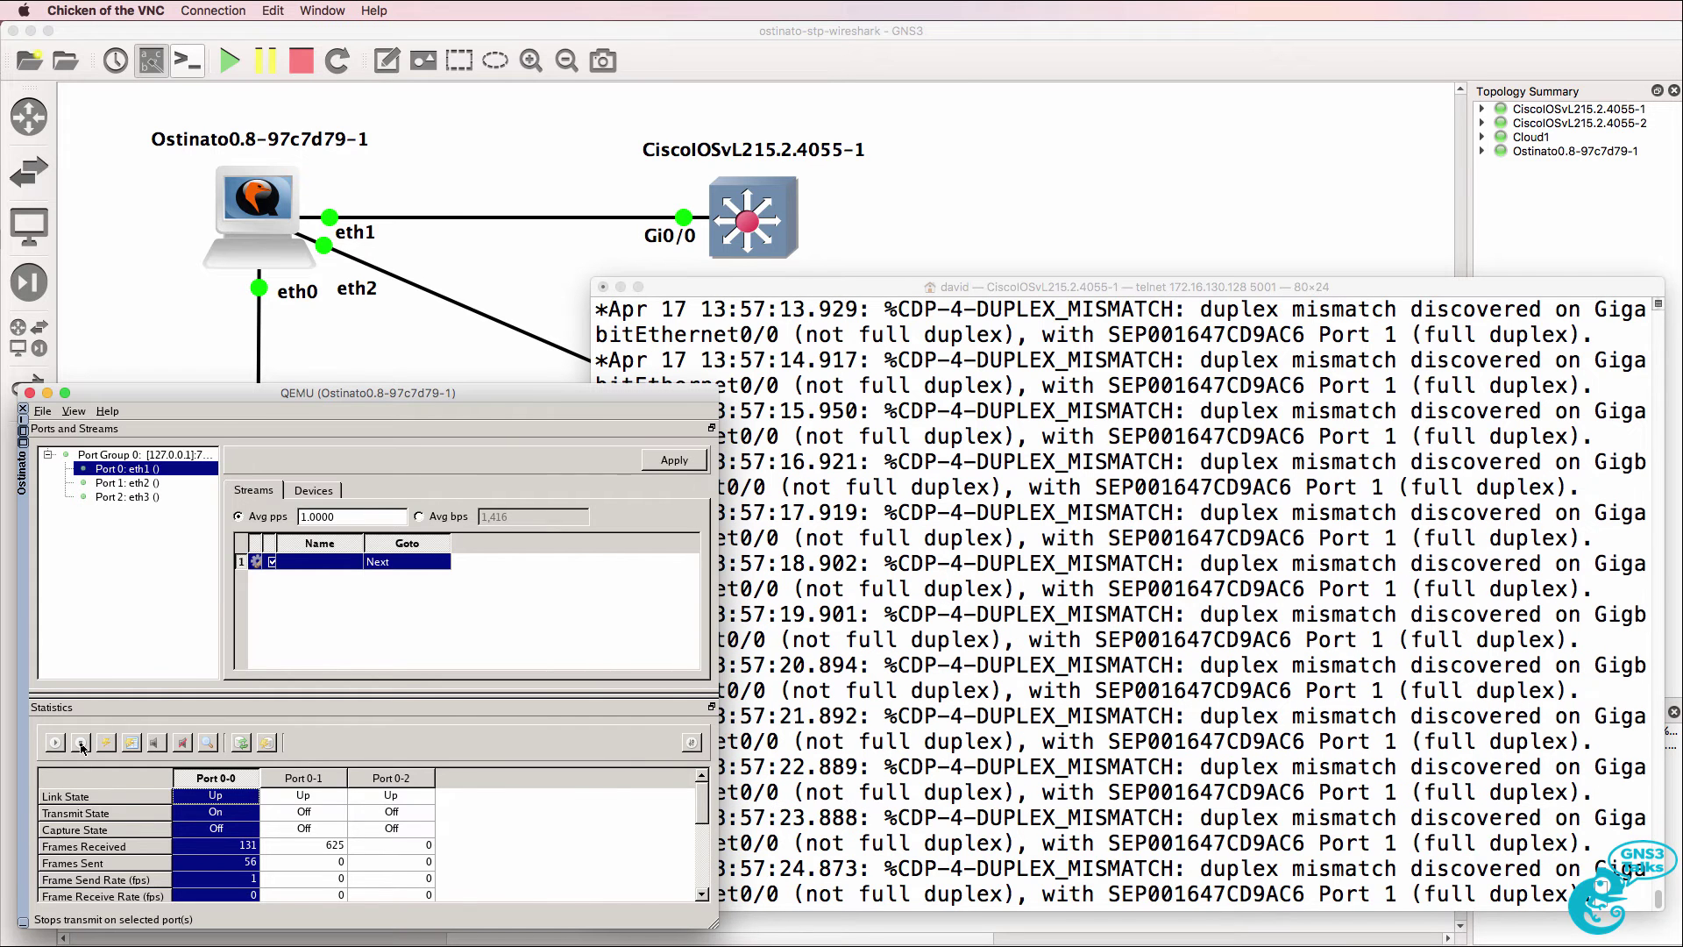
Enter configuration mode for S1's GigabitEthernet0/0 and display its running configuration.
{"action": "key", "text": "super+Tab"}
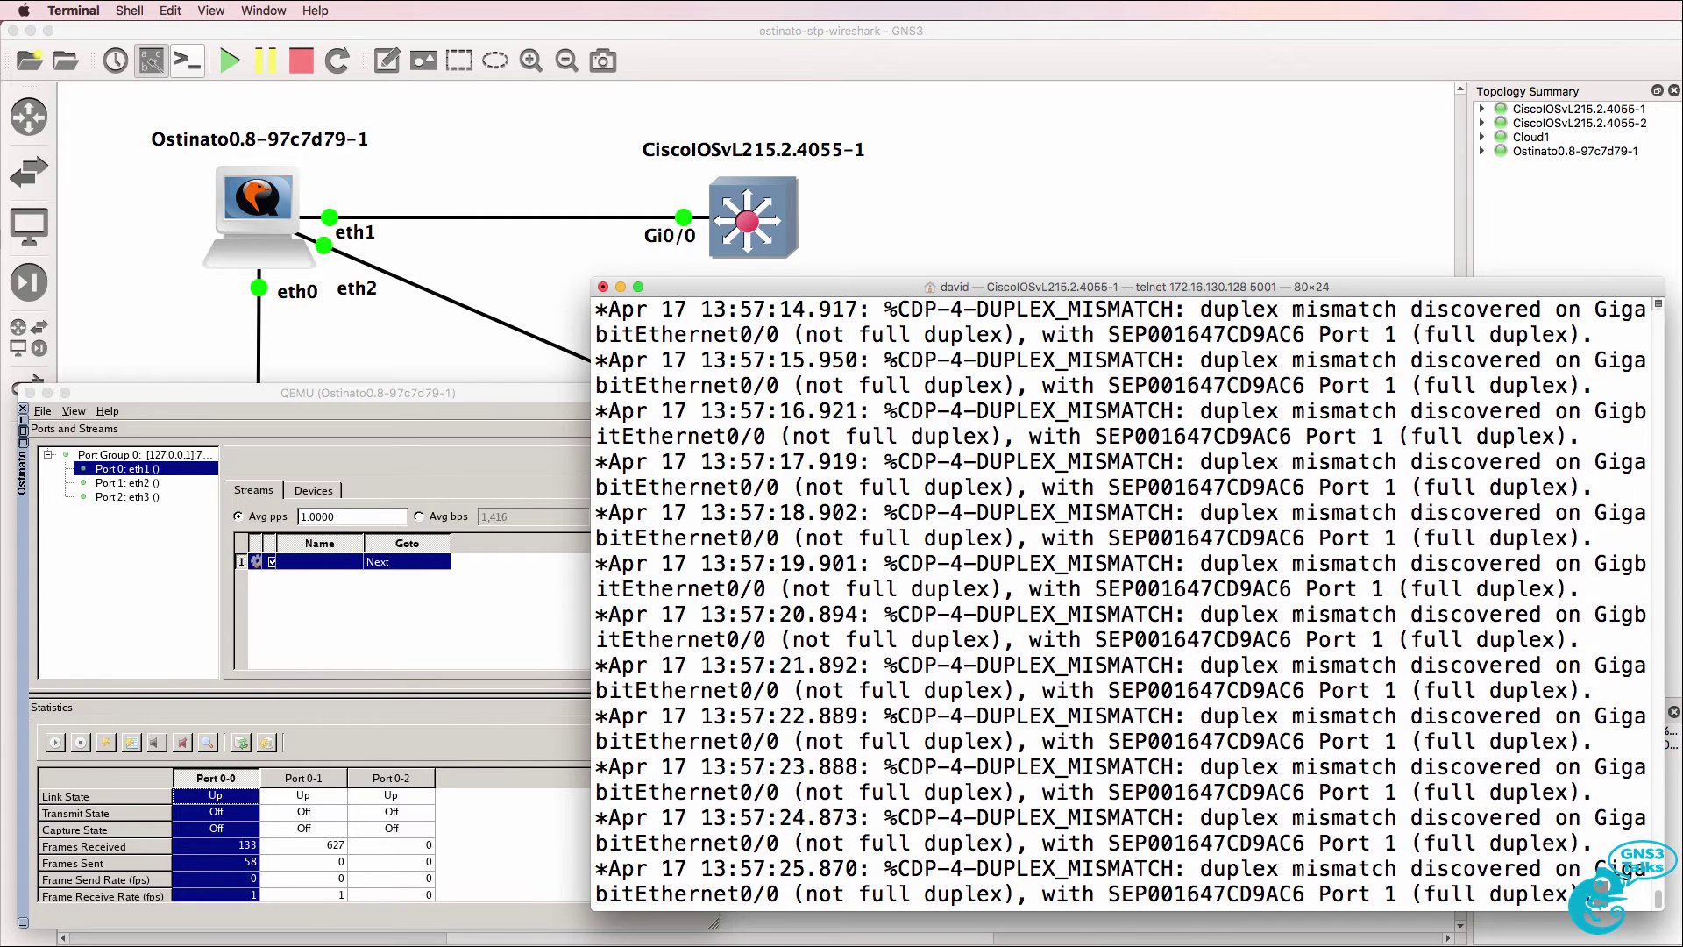
{"action": "key", "text": "Return"}
{"action": "key", "text": "Return"}
{"action": "key", "text": "Return"}
{"action": "type", "text": "conf t"}
{"action": "key", "text": "Return"}
{"action": "type", "text": "in"}
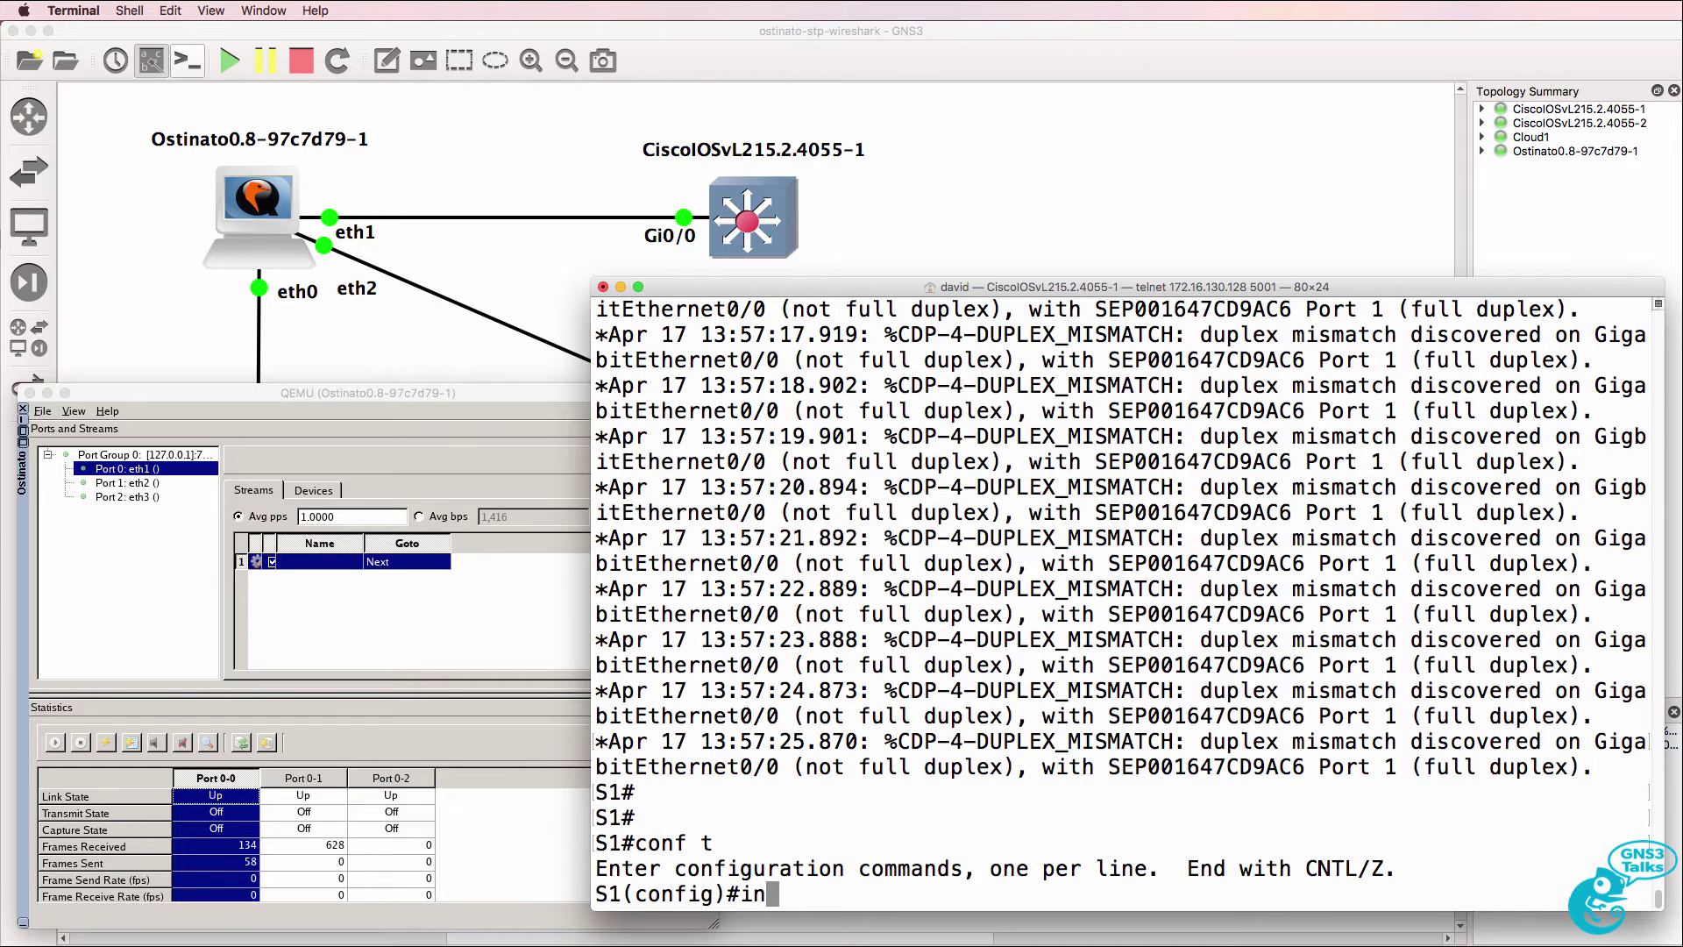
{"action": "type", "text": "t g0/0"}
{"action": "key", "text": "Return"}
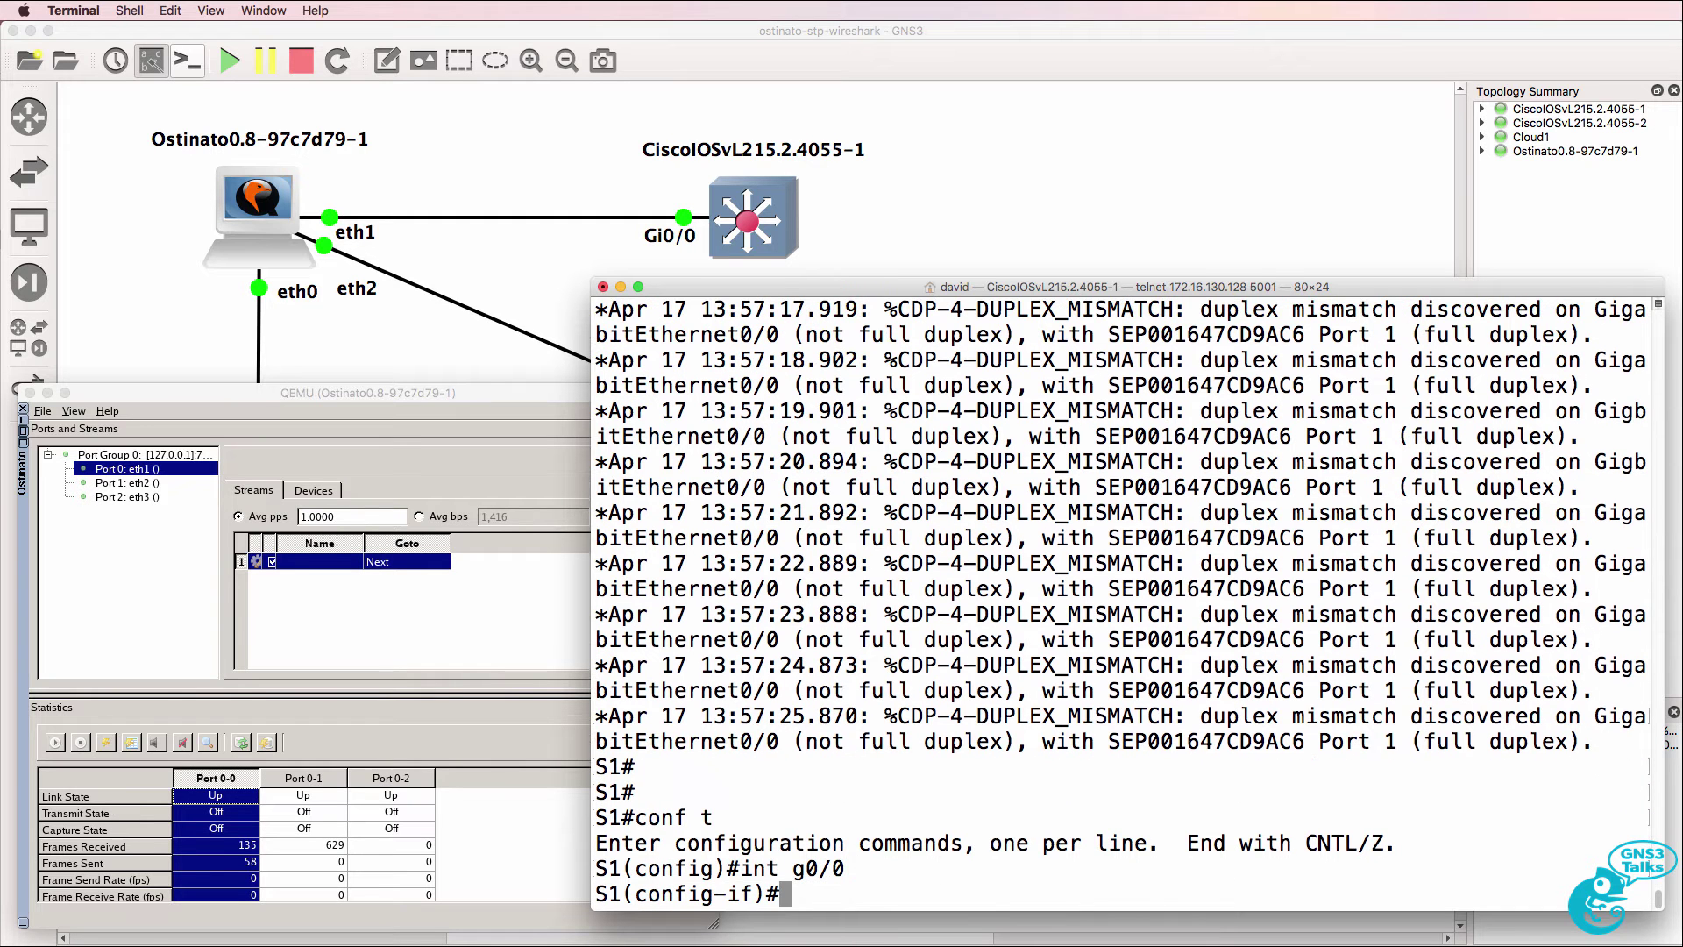
{"action": "type", "text": "do sh run int g0/0"}
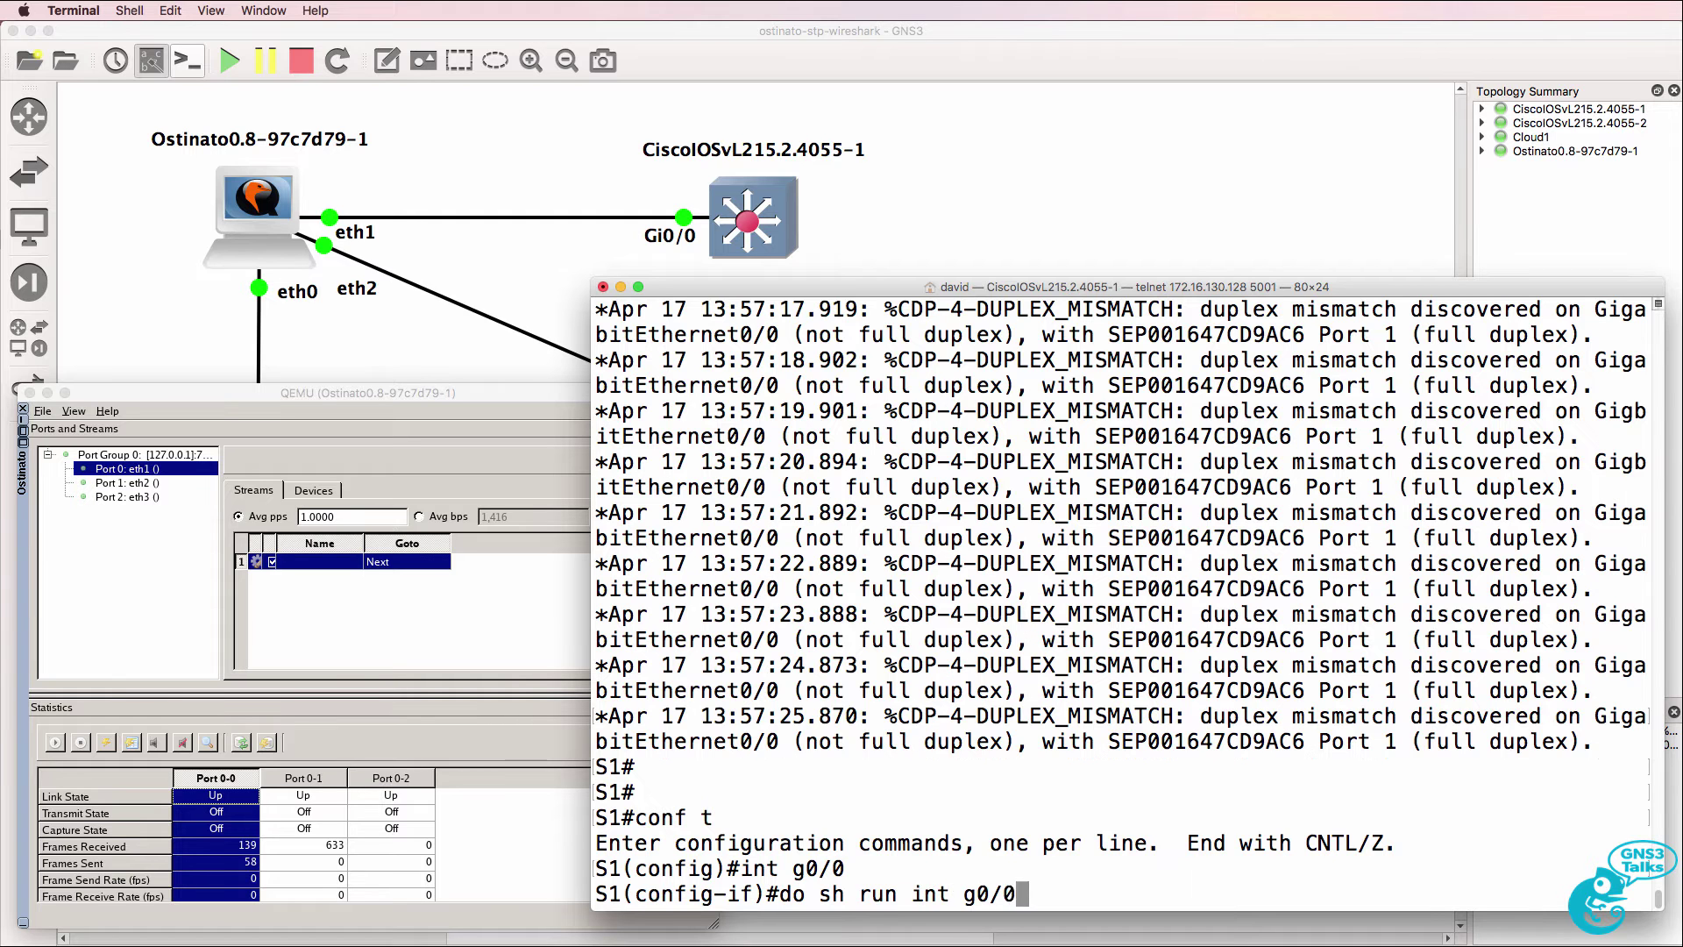
{"action": "key", "text": "Return"}
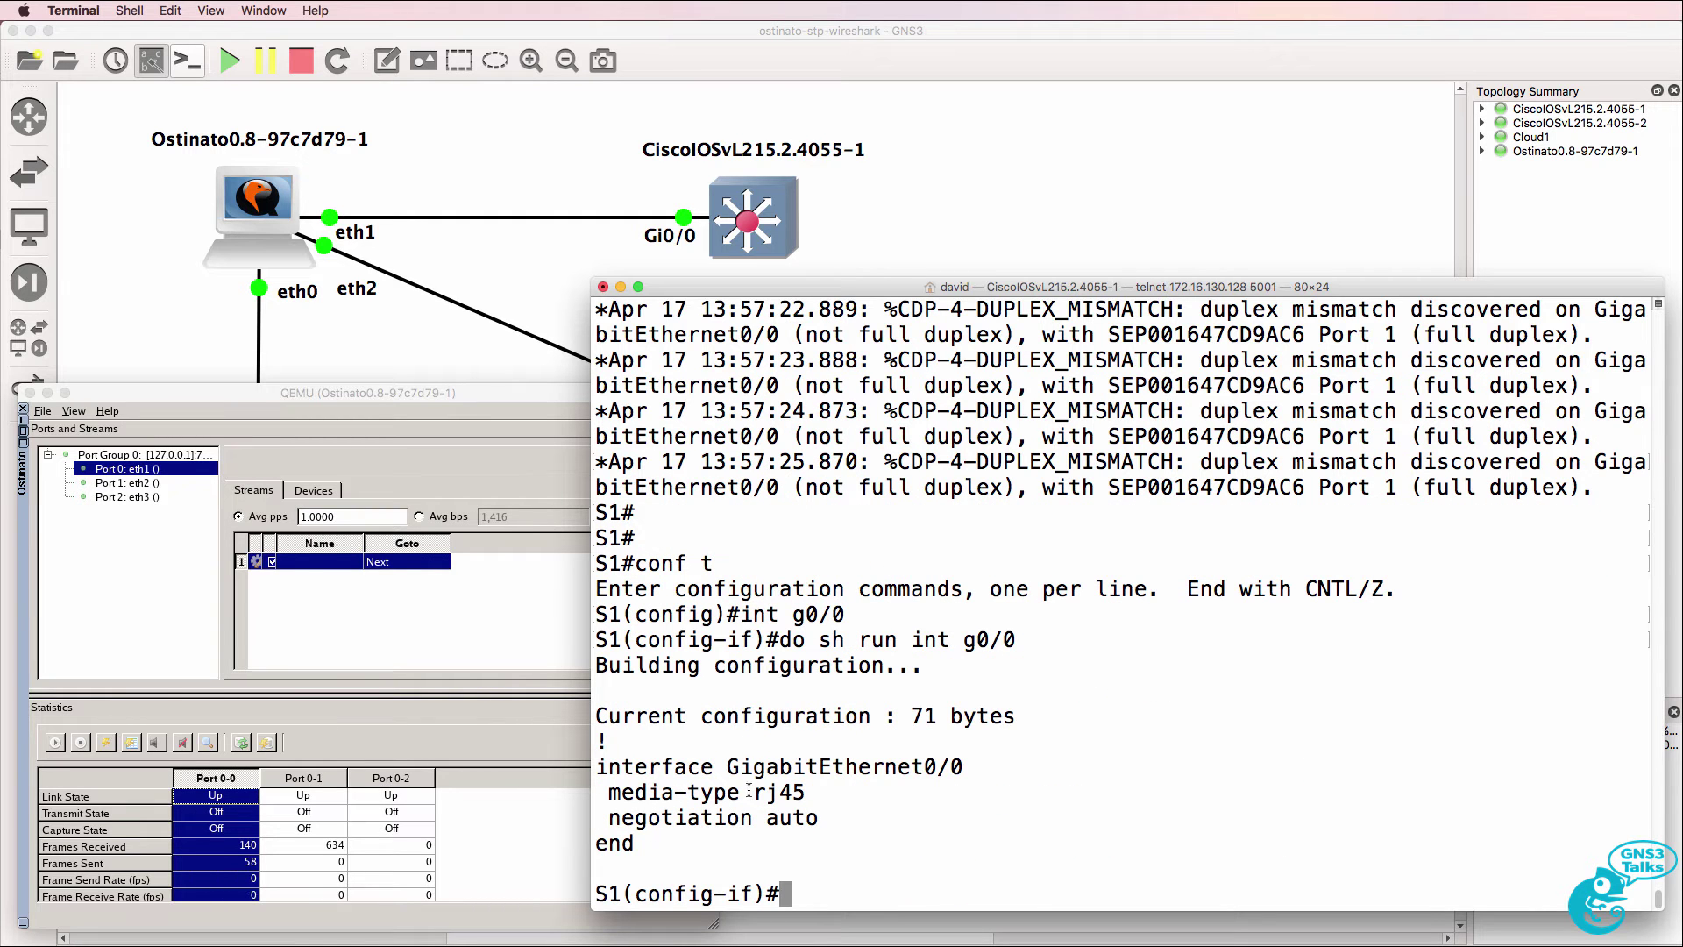
Apply 'no negotiation auto' and 'duplex full' on GigabitEthernet0/0.
{"action": "triple_click", "coordinate": [790, 817]}
{"action": "type", "text": "no negi"}
{"action": "key", "text": "Tab"}
{"action": "key", "text": "BackSpace"}
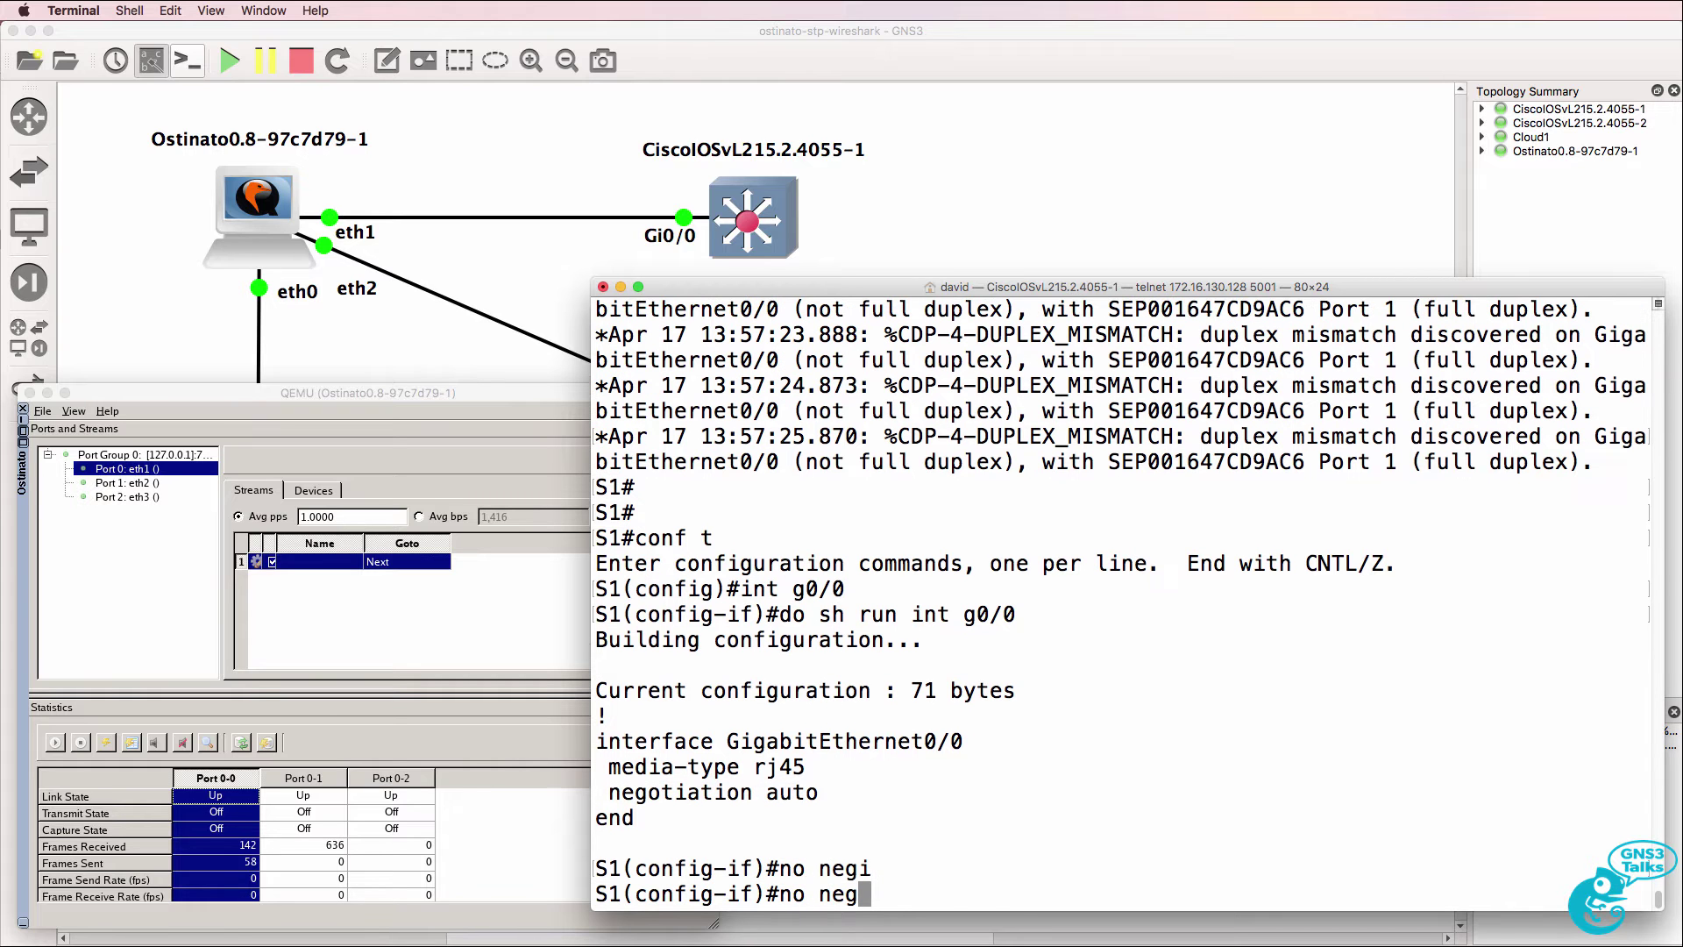
{"action": "type", "text": "o"}
{"action": "key", "text": "Tab"}
{"action": "type", "text": "auto"}
{"action": "key", "text": "Return"}
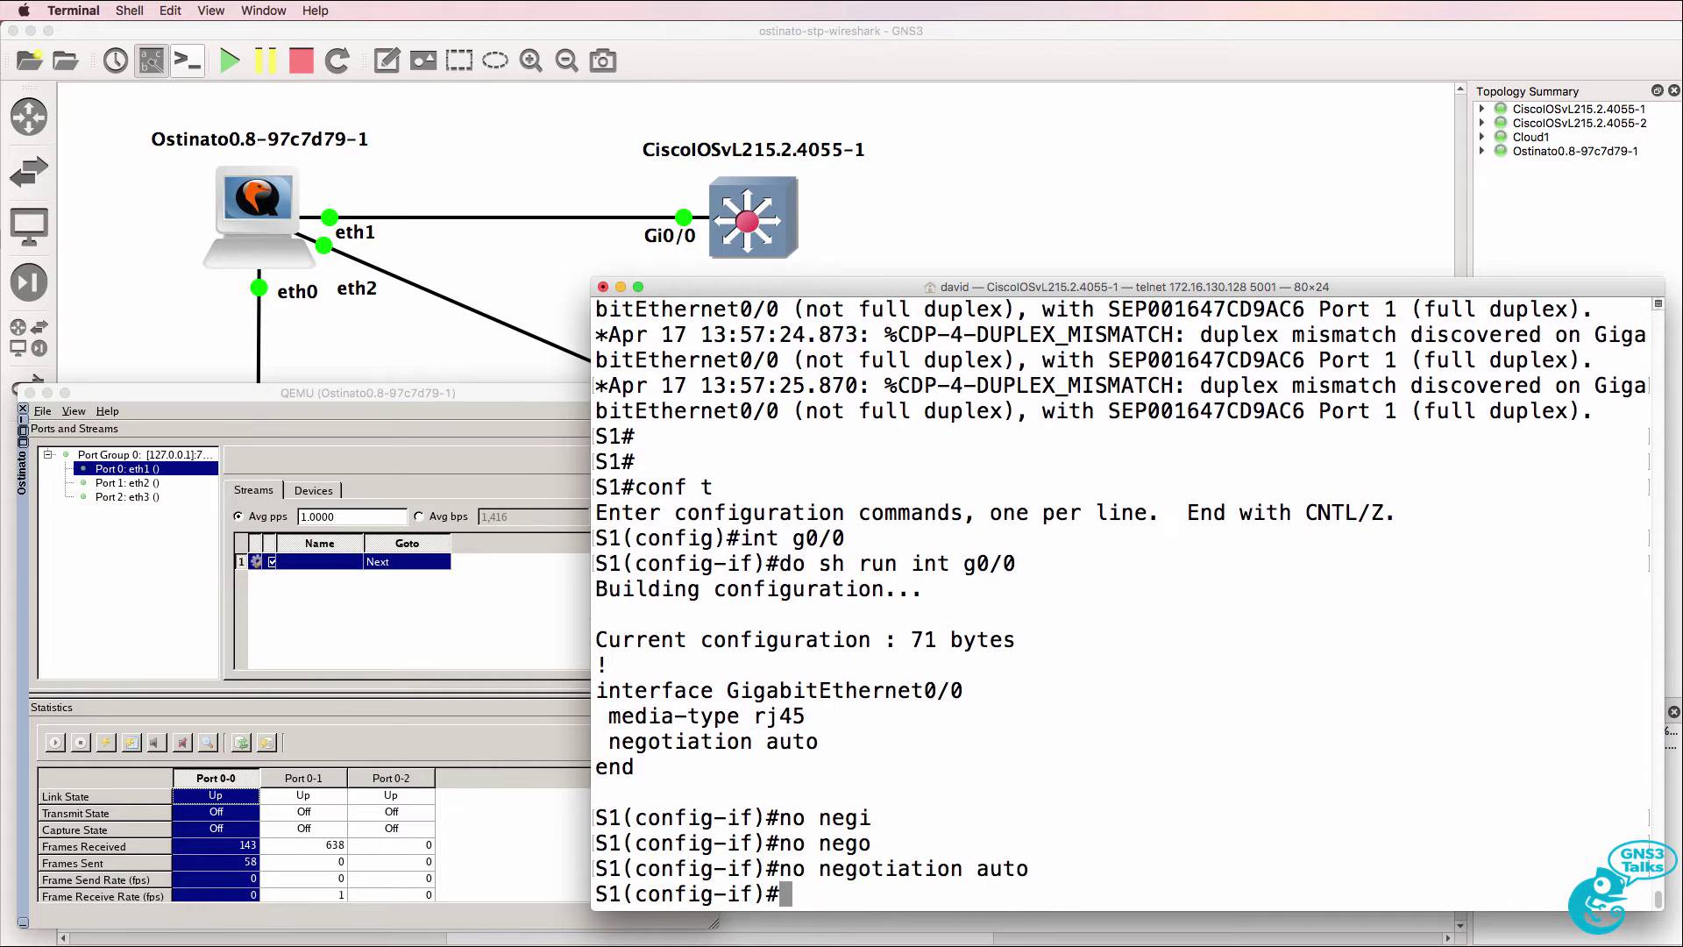
{"action": "type", "text": "du"}
{"action": "key", "text": "Tab"}
{"action": "type", "text": "fu"}
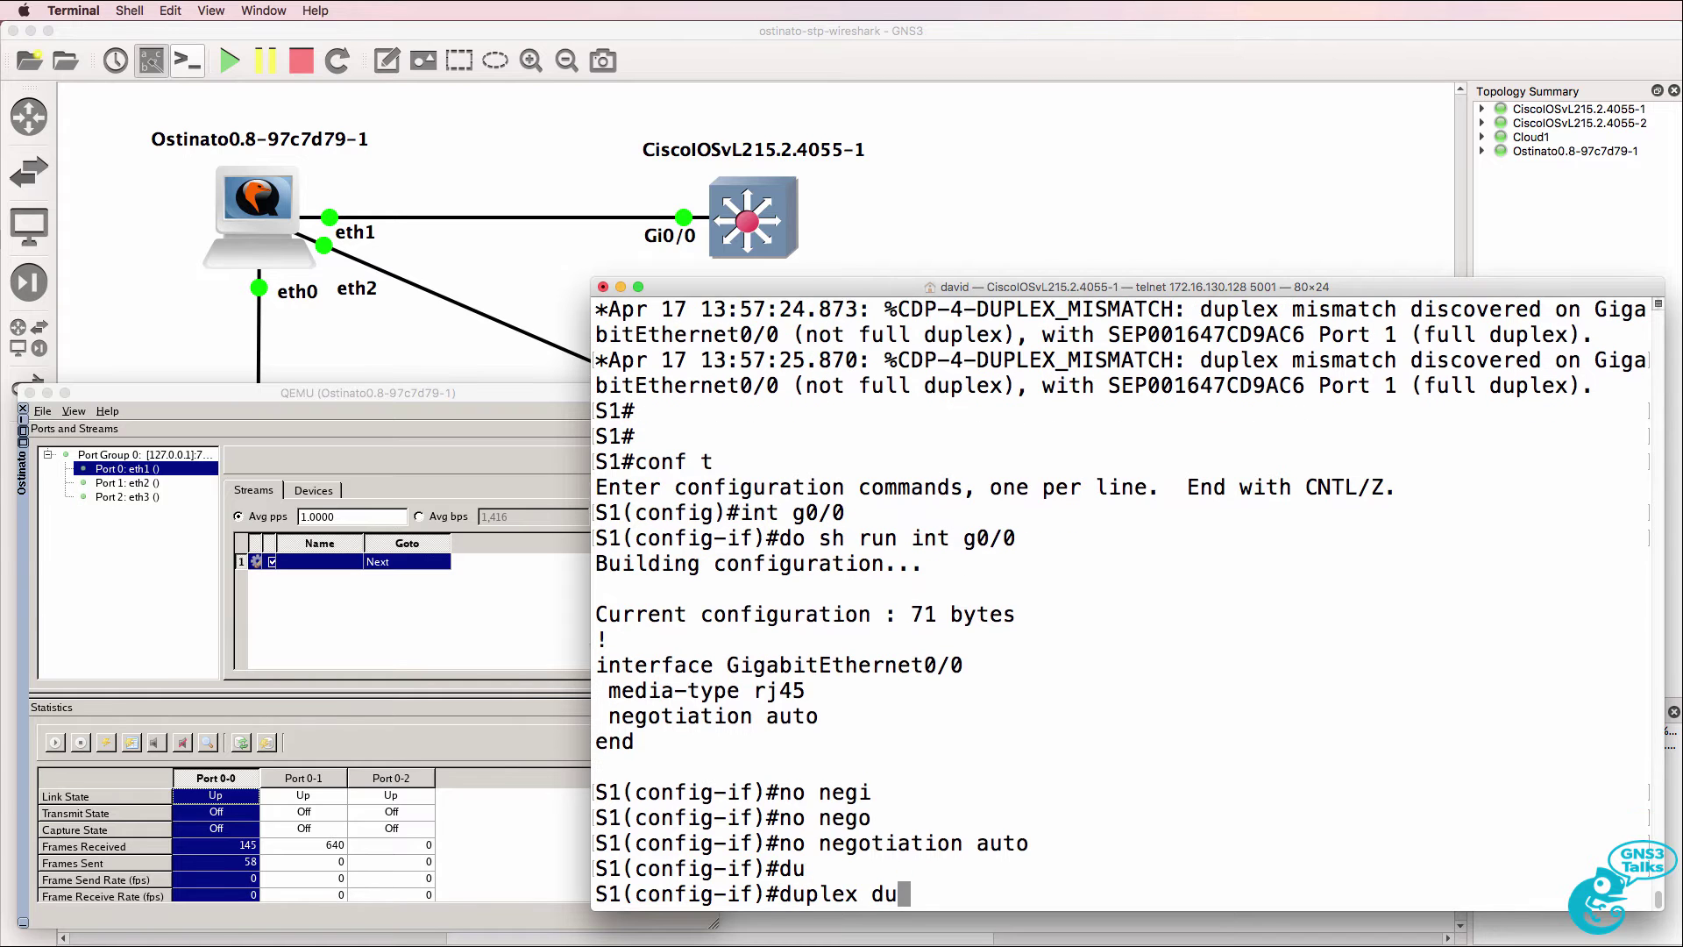
{"action": "type", "text": "ll"}
{"action": "key", "text": "Return"}
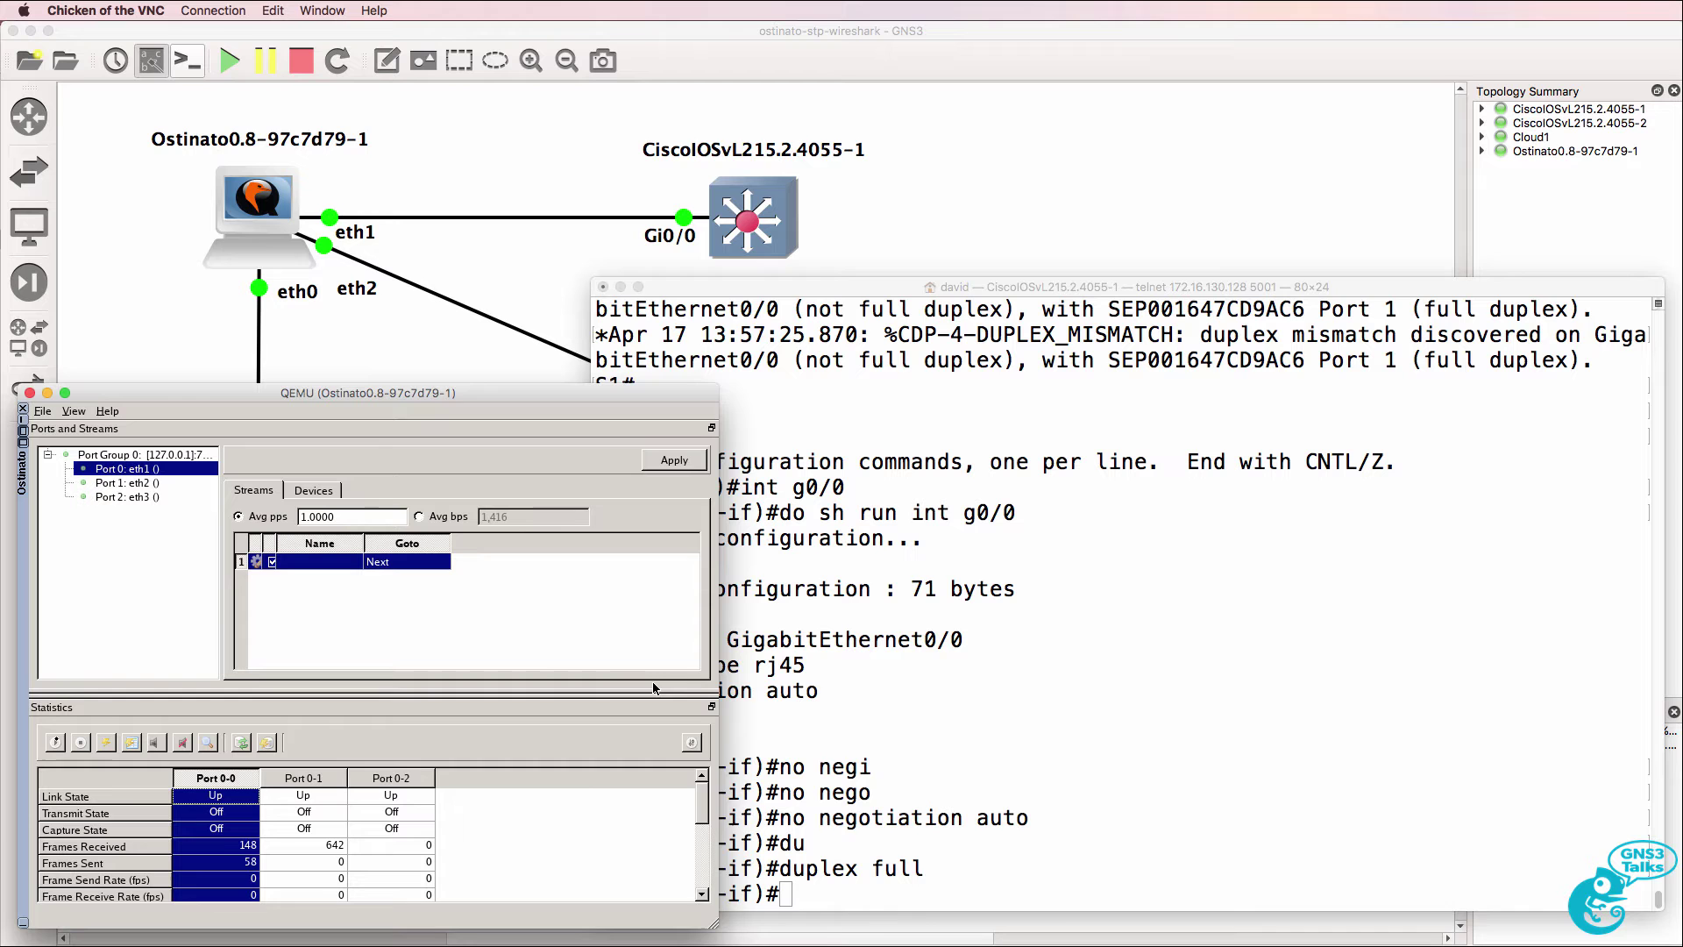
Resume transmitting the phone frames from Ostinato port 0-0.
{"action": "left_click", "coordinate": [56, 745]}
{"action": "left_click", "coordinate": [56, 745]}
{"action": "left_click", "coordinate": [820, 702]}
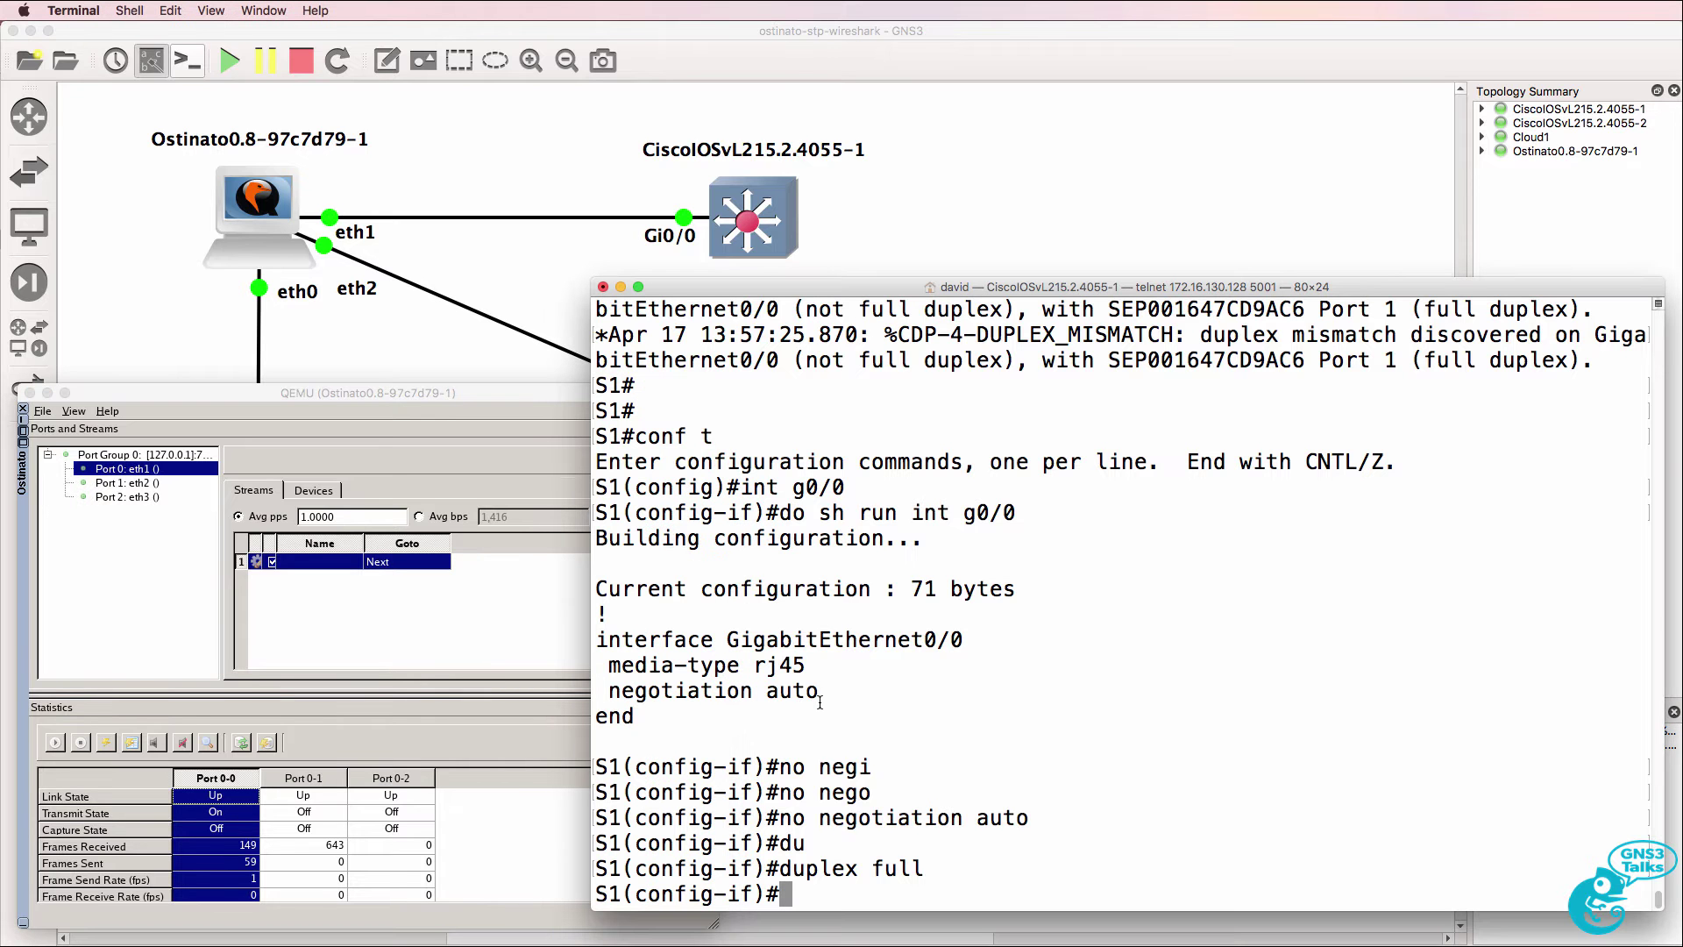
Exit configuration mode, list S1's CDP neighbors, and confirm GigabitEthernet0/0 reports Full Duplex.
{"action": "type", "text": "end"}
{"action": "key", "text": "Return"}
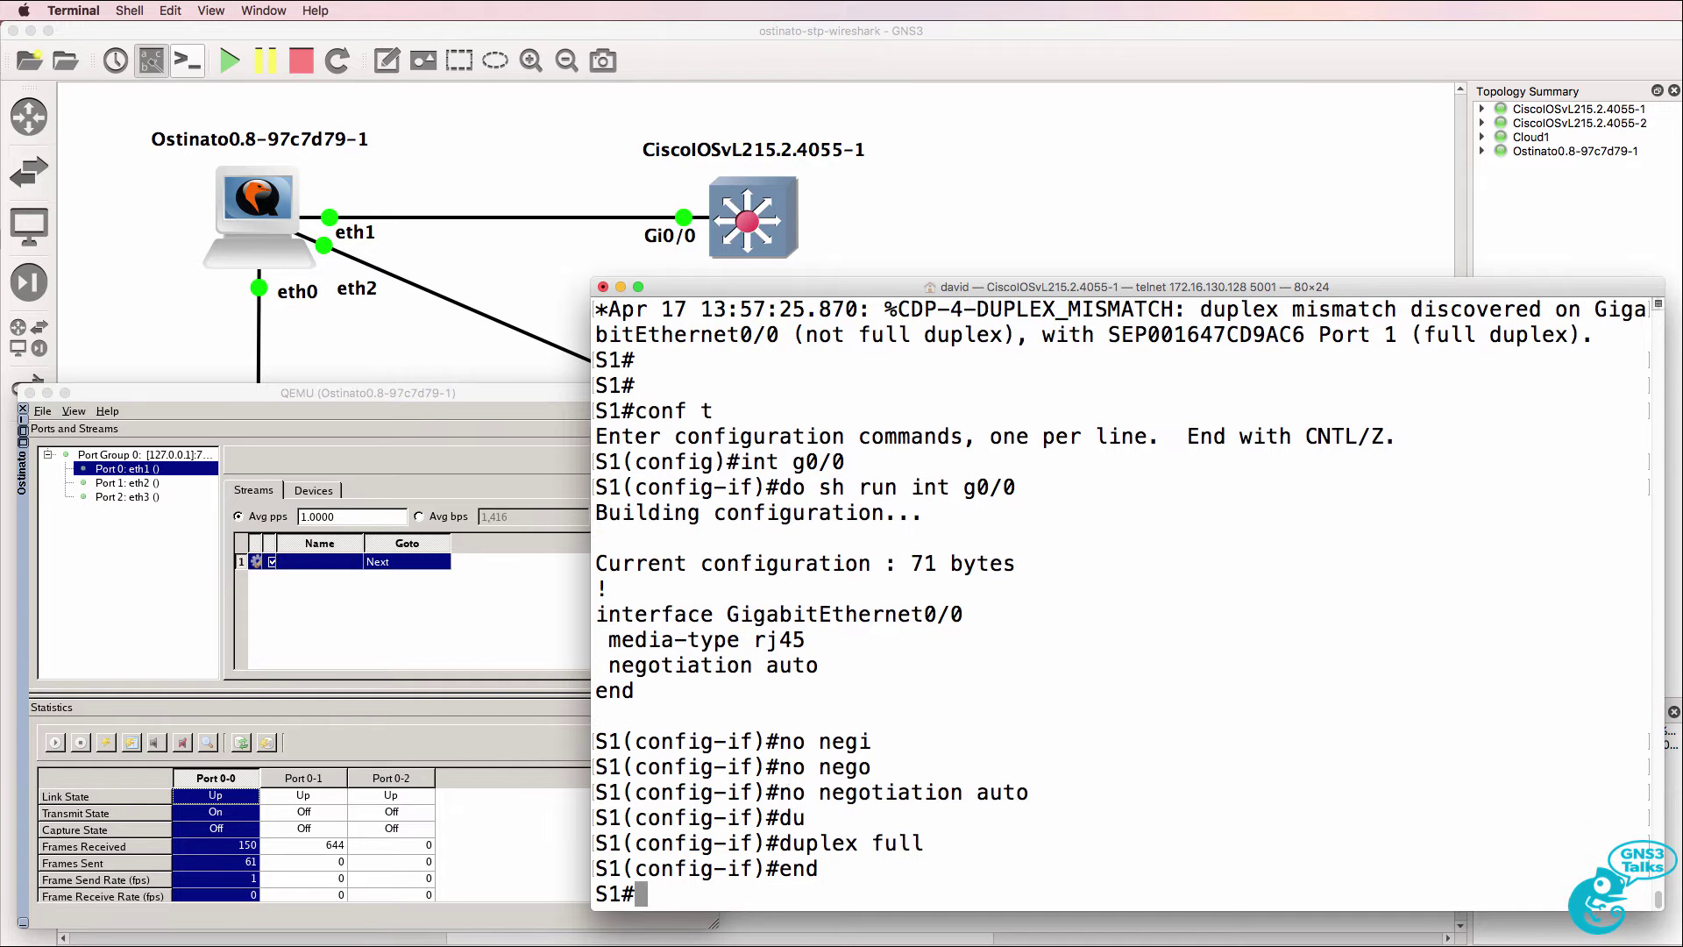
{"action": "left_click", "coordinate": [297, 871]}
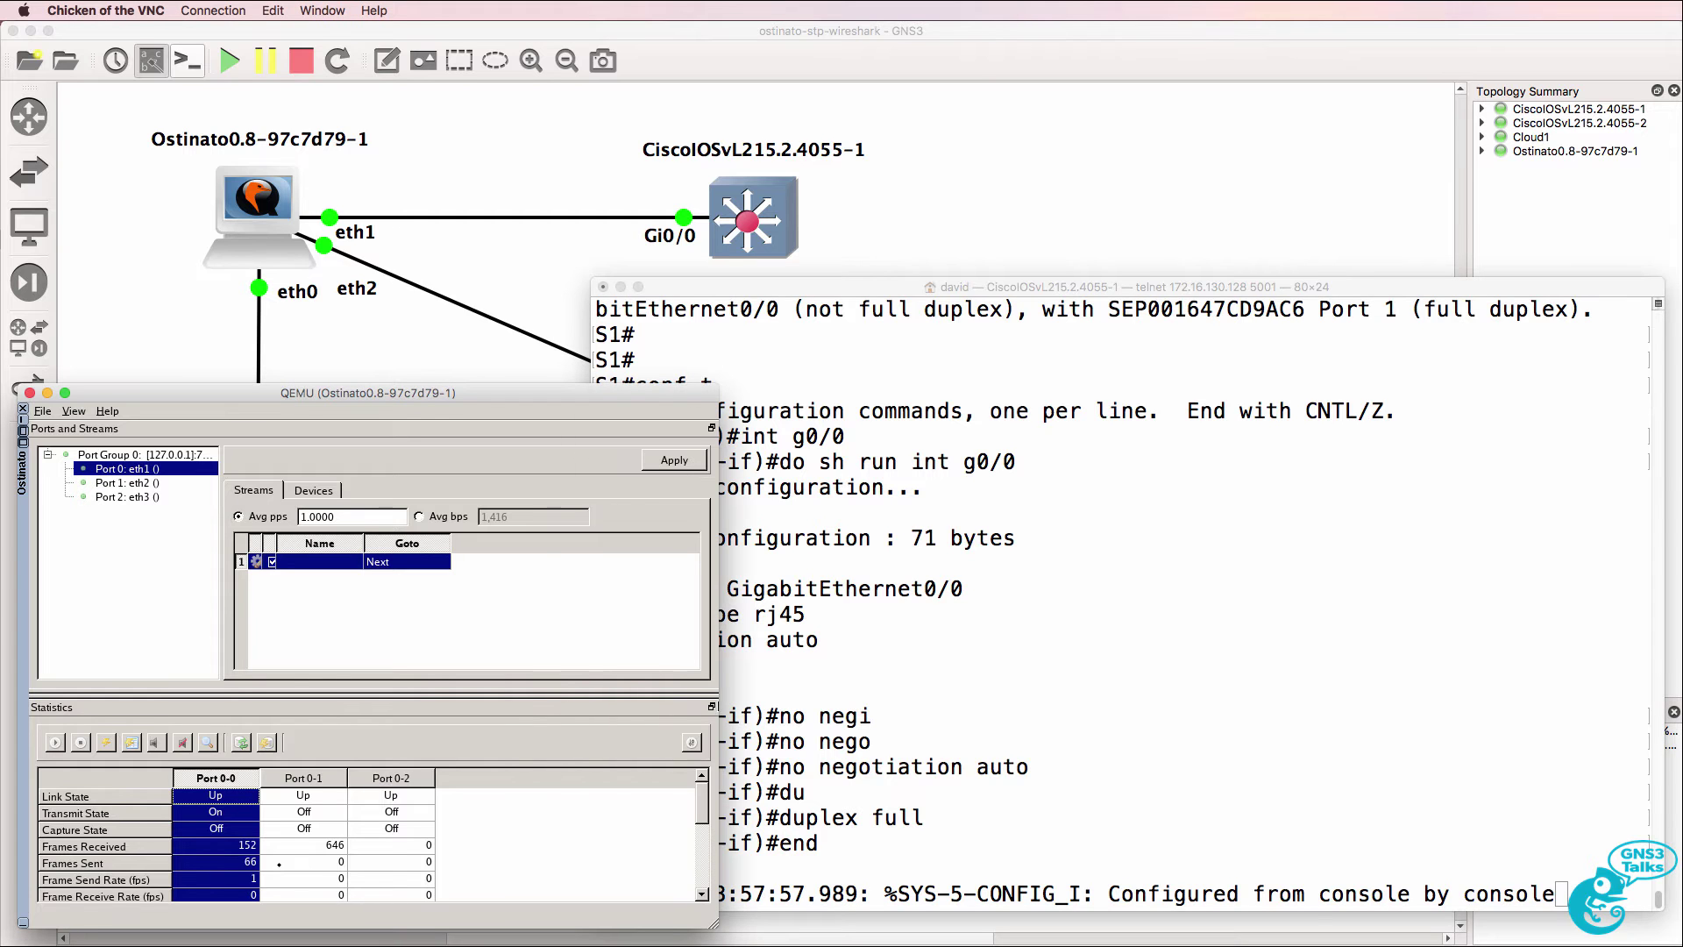
{"action": "left_click", "coordinate": [1028, 864]}
{"action": "key", "text": "Return"}
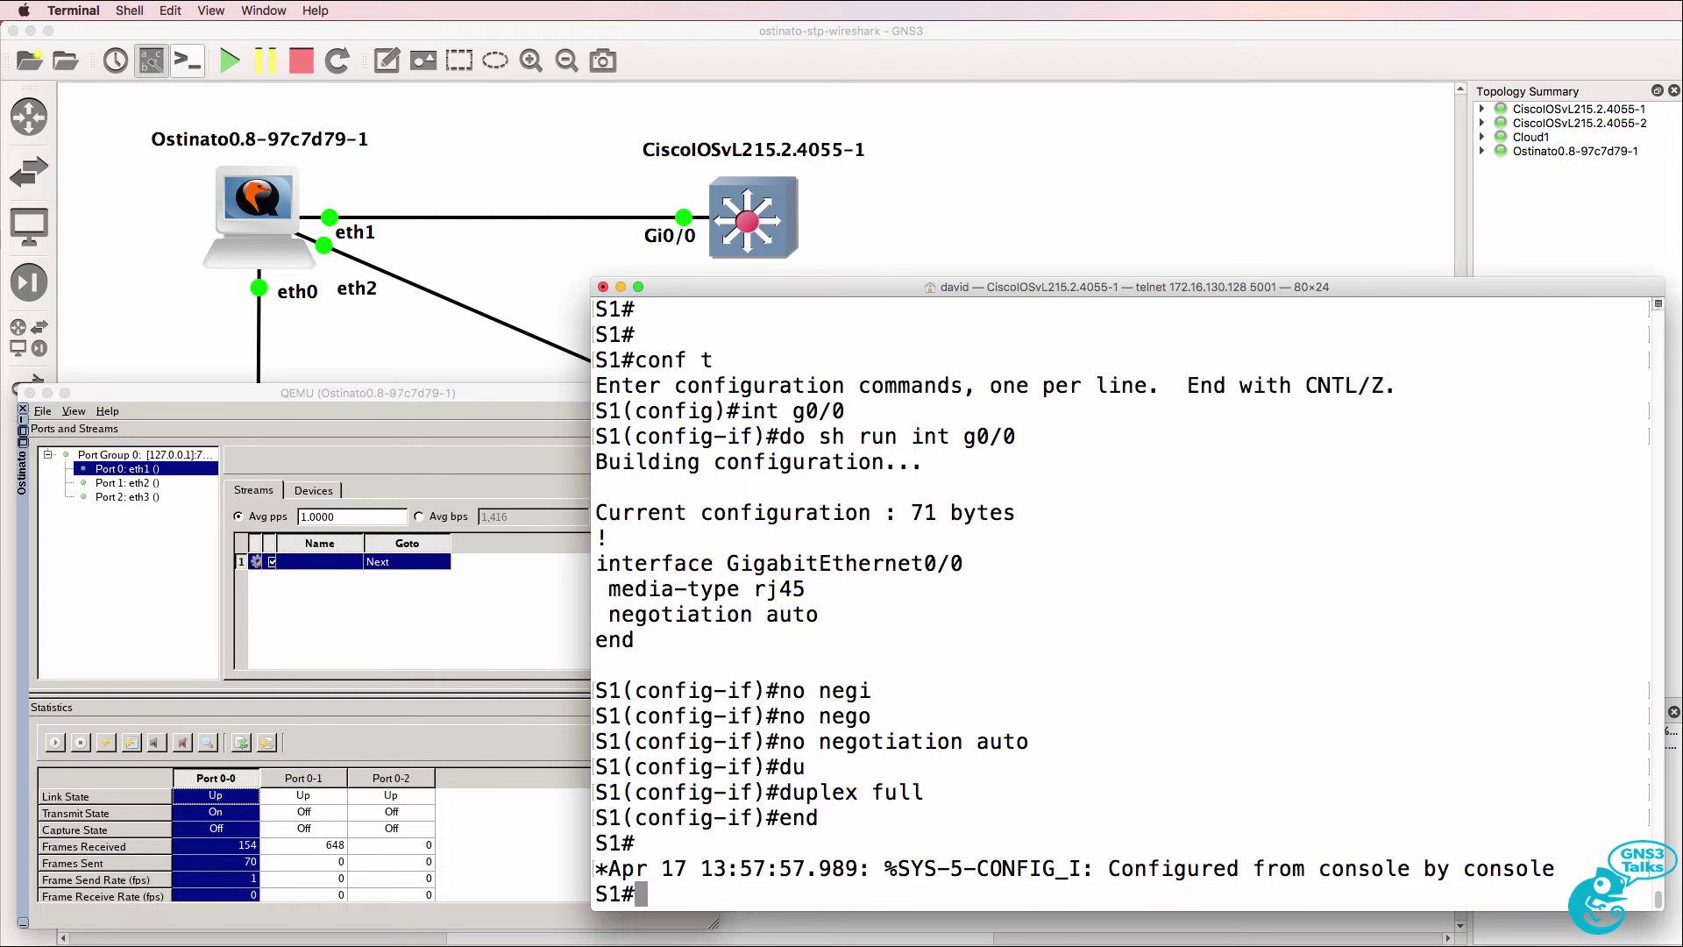
{"action": "type", "text": "sh cdp nei"}
{"action": "key", "text": "Return"}
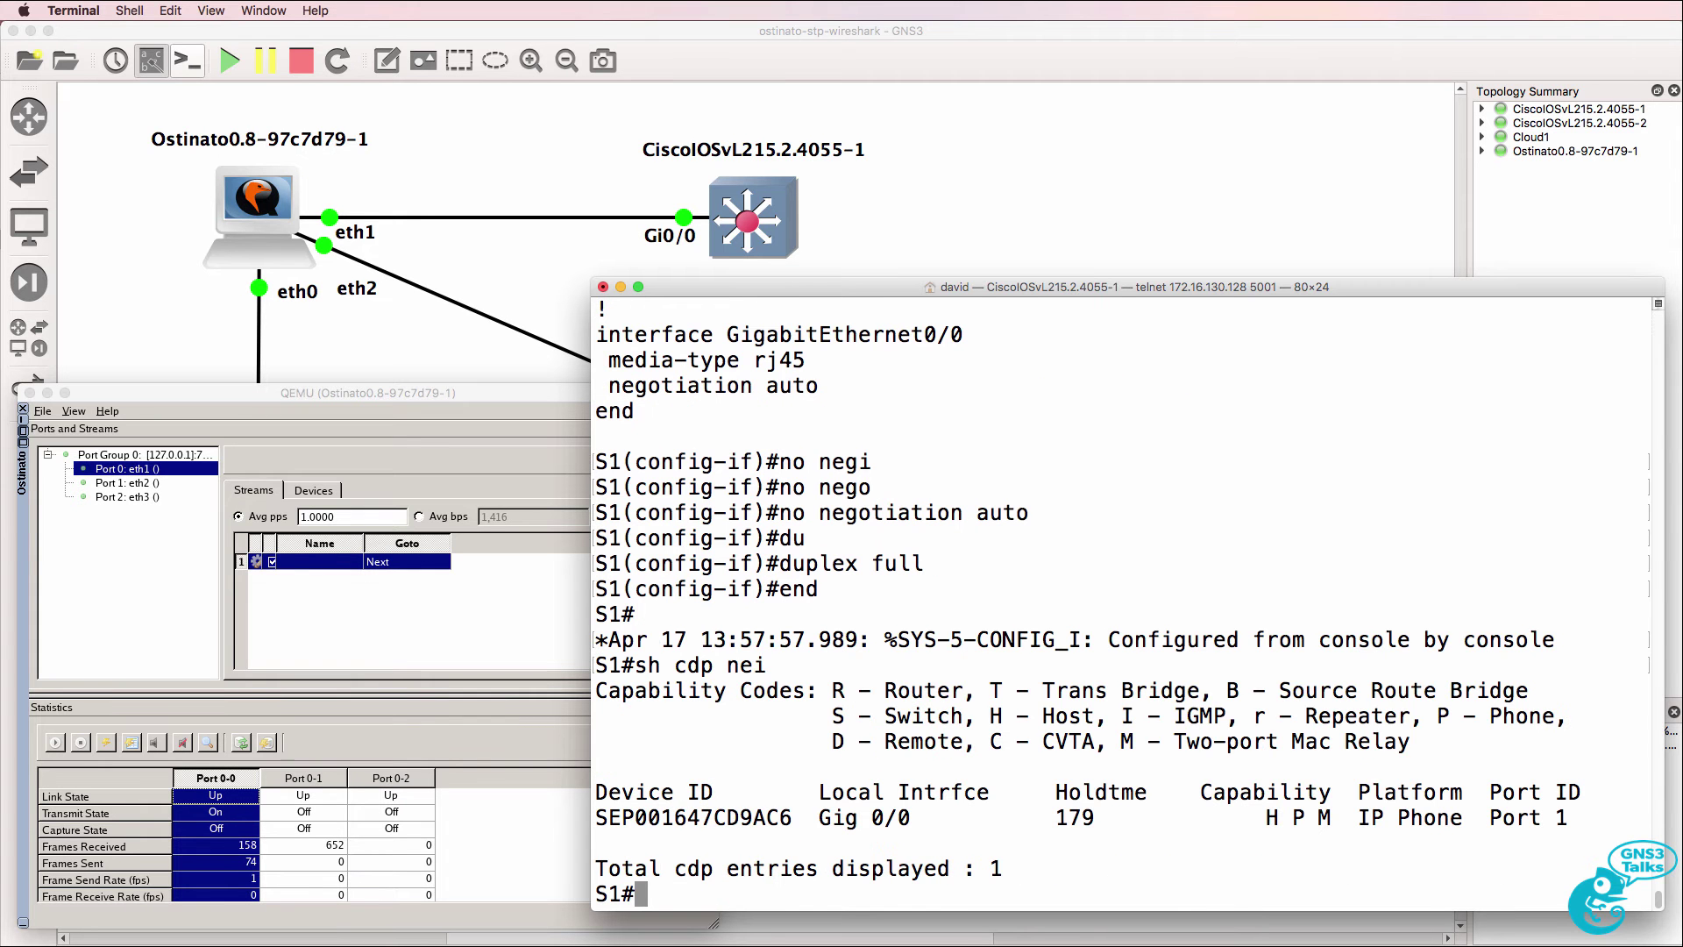
{"action": "type", "text": "sh int g0/0"}
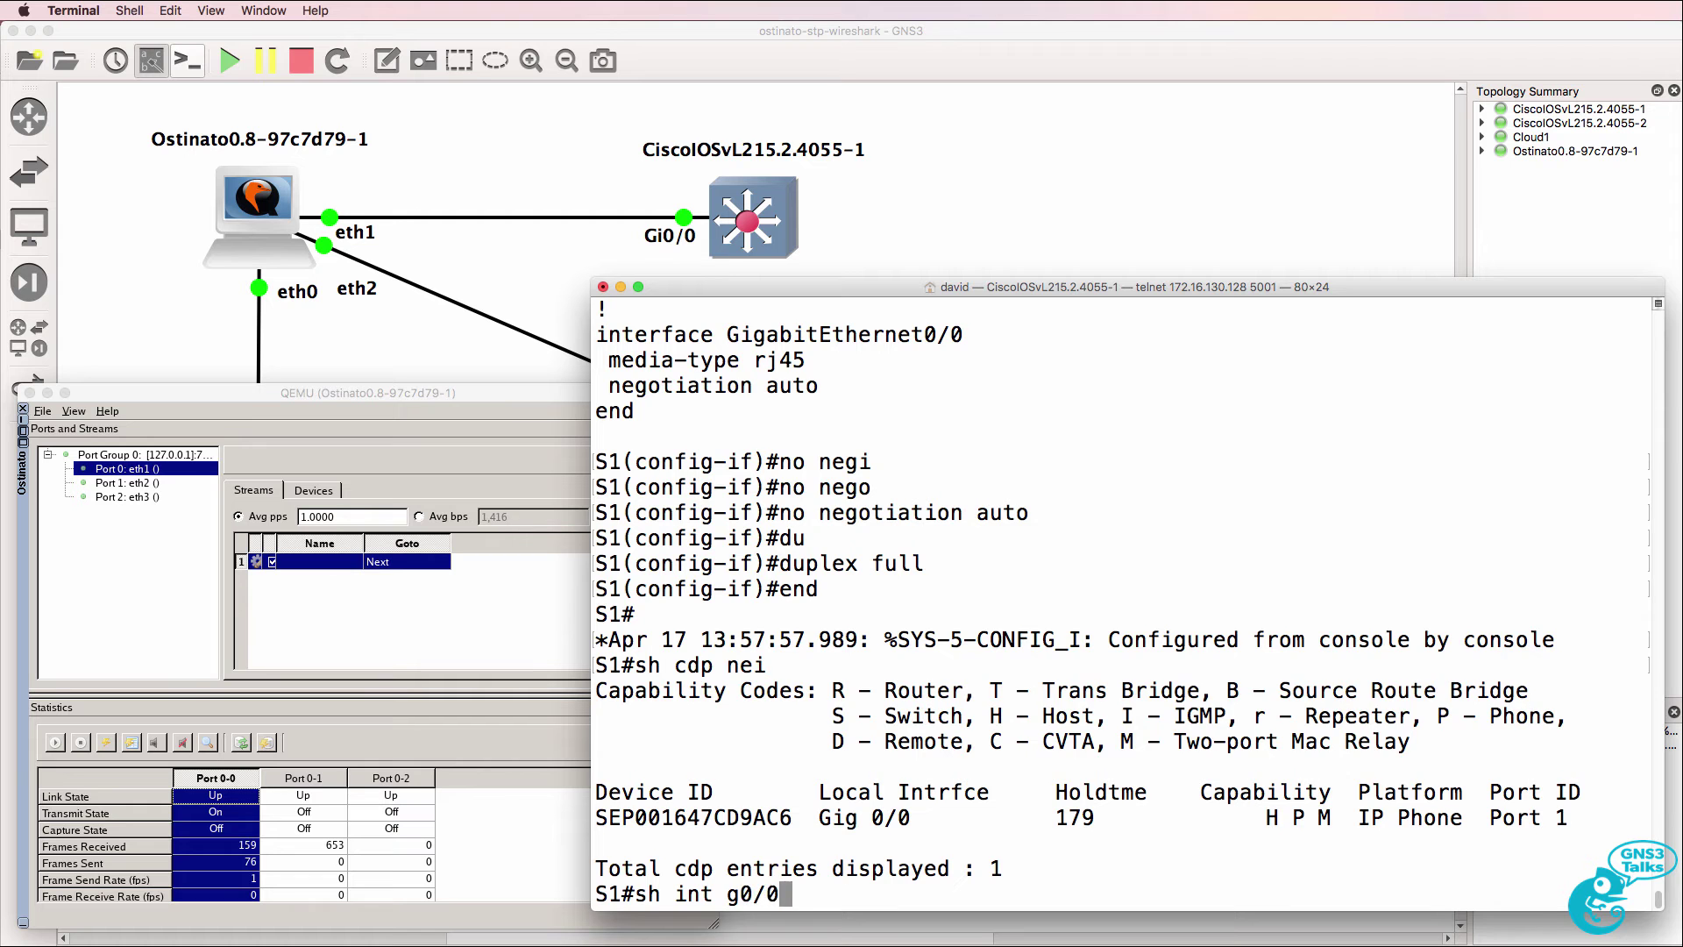
{"action": "key", "text": "Return"}
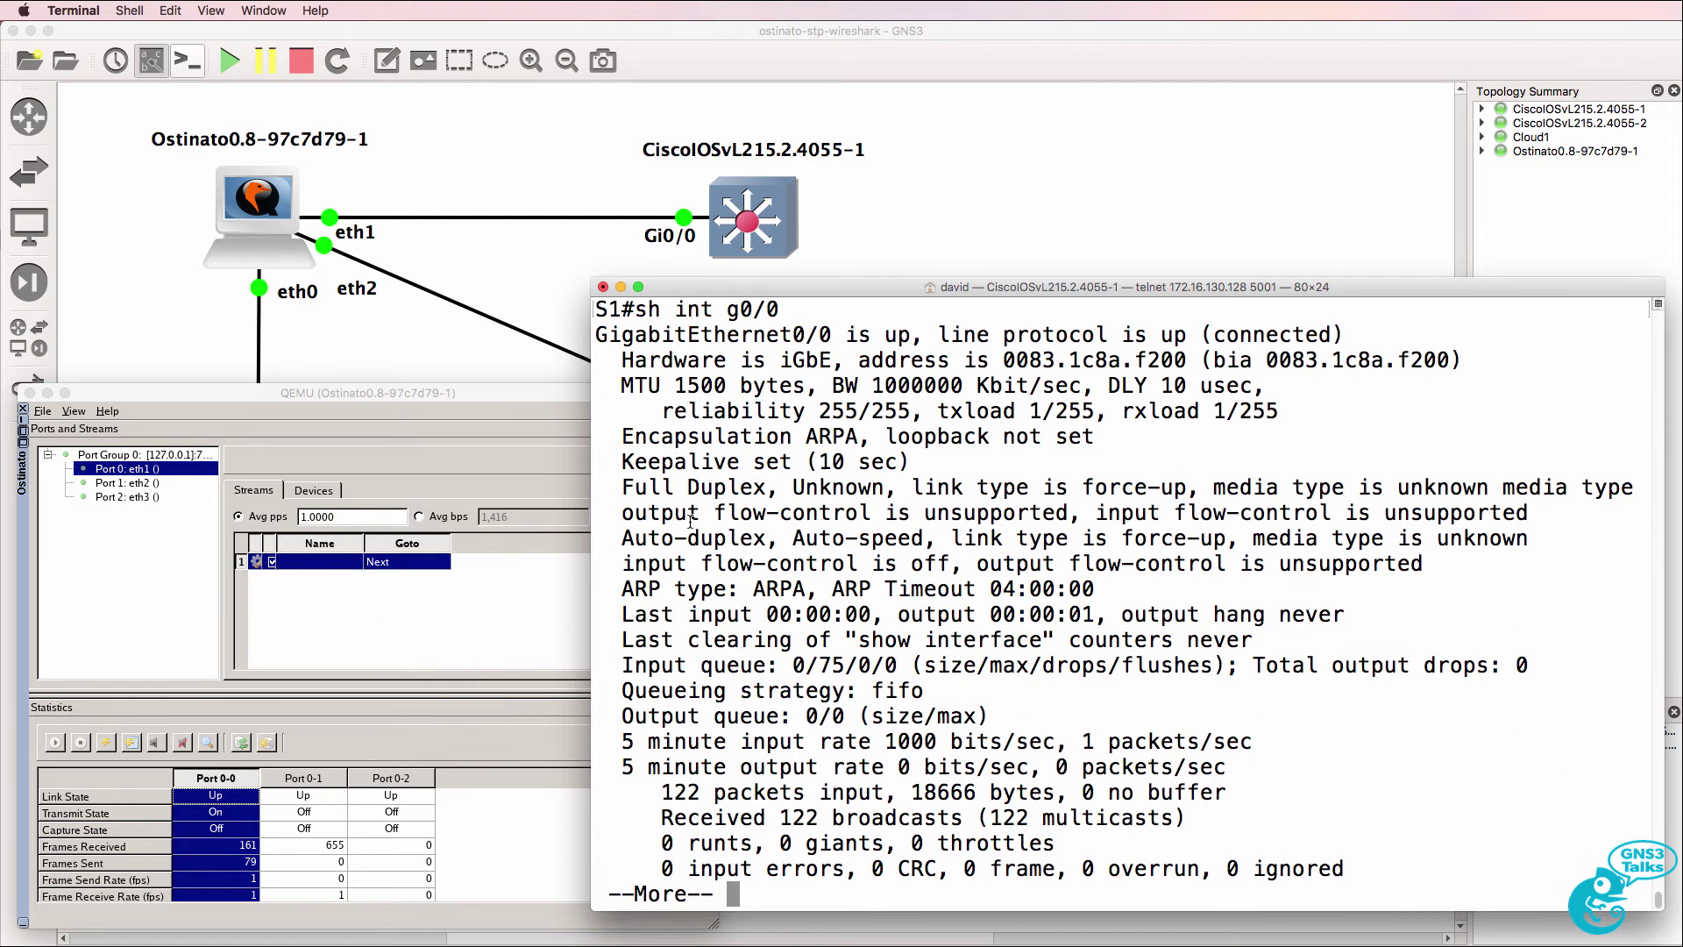
{"action": "left_click_drag", "start_coordinate": [611, 487], "coordinate": [805, 483]}
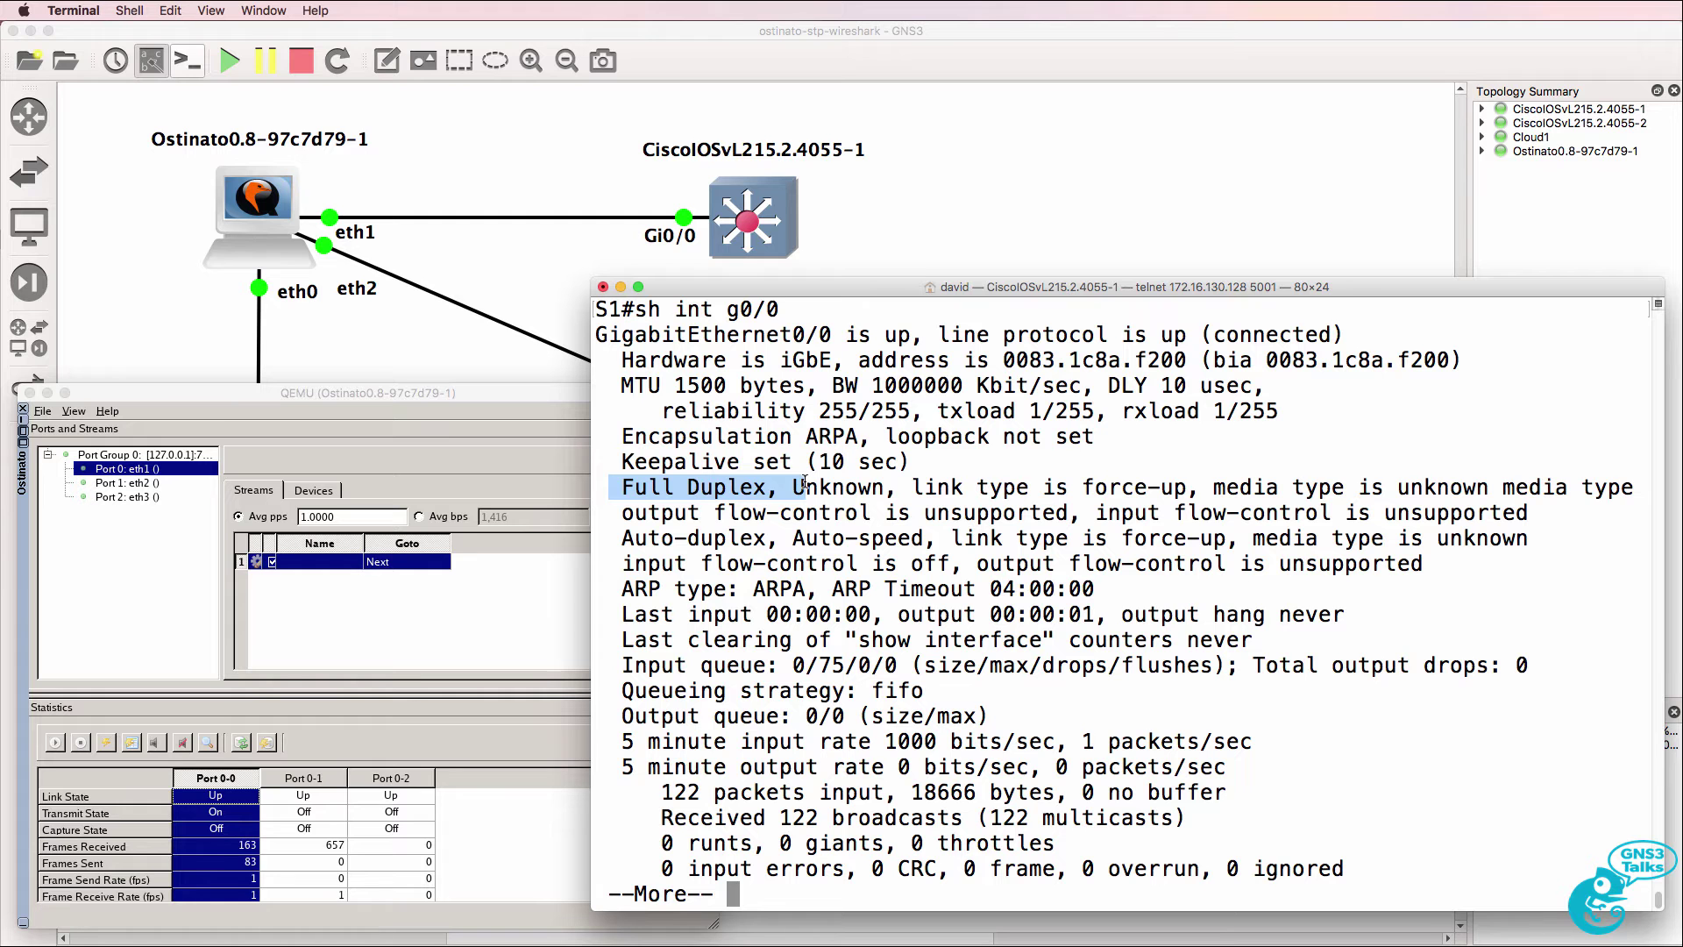
Show the detailed CDP neighbor entry for the Cisco IP Phone 7970 on S1.
{"action": "type", "text": "qsh cdp nei"}
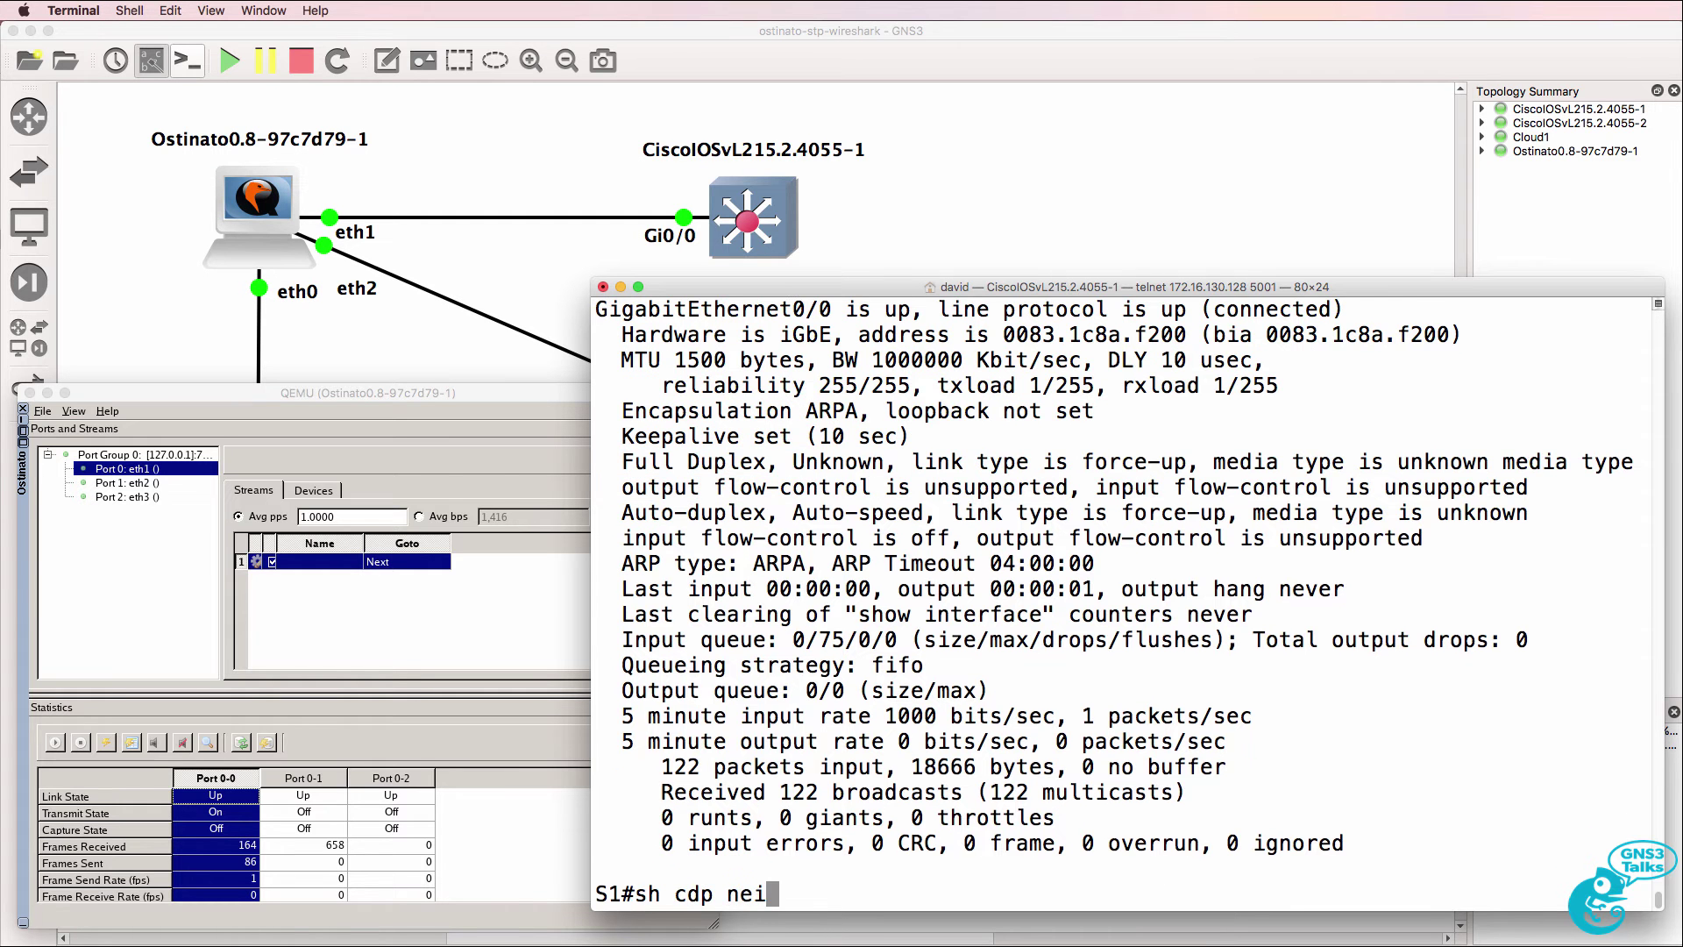
{"action": "key", "text": "Return"}
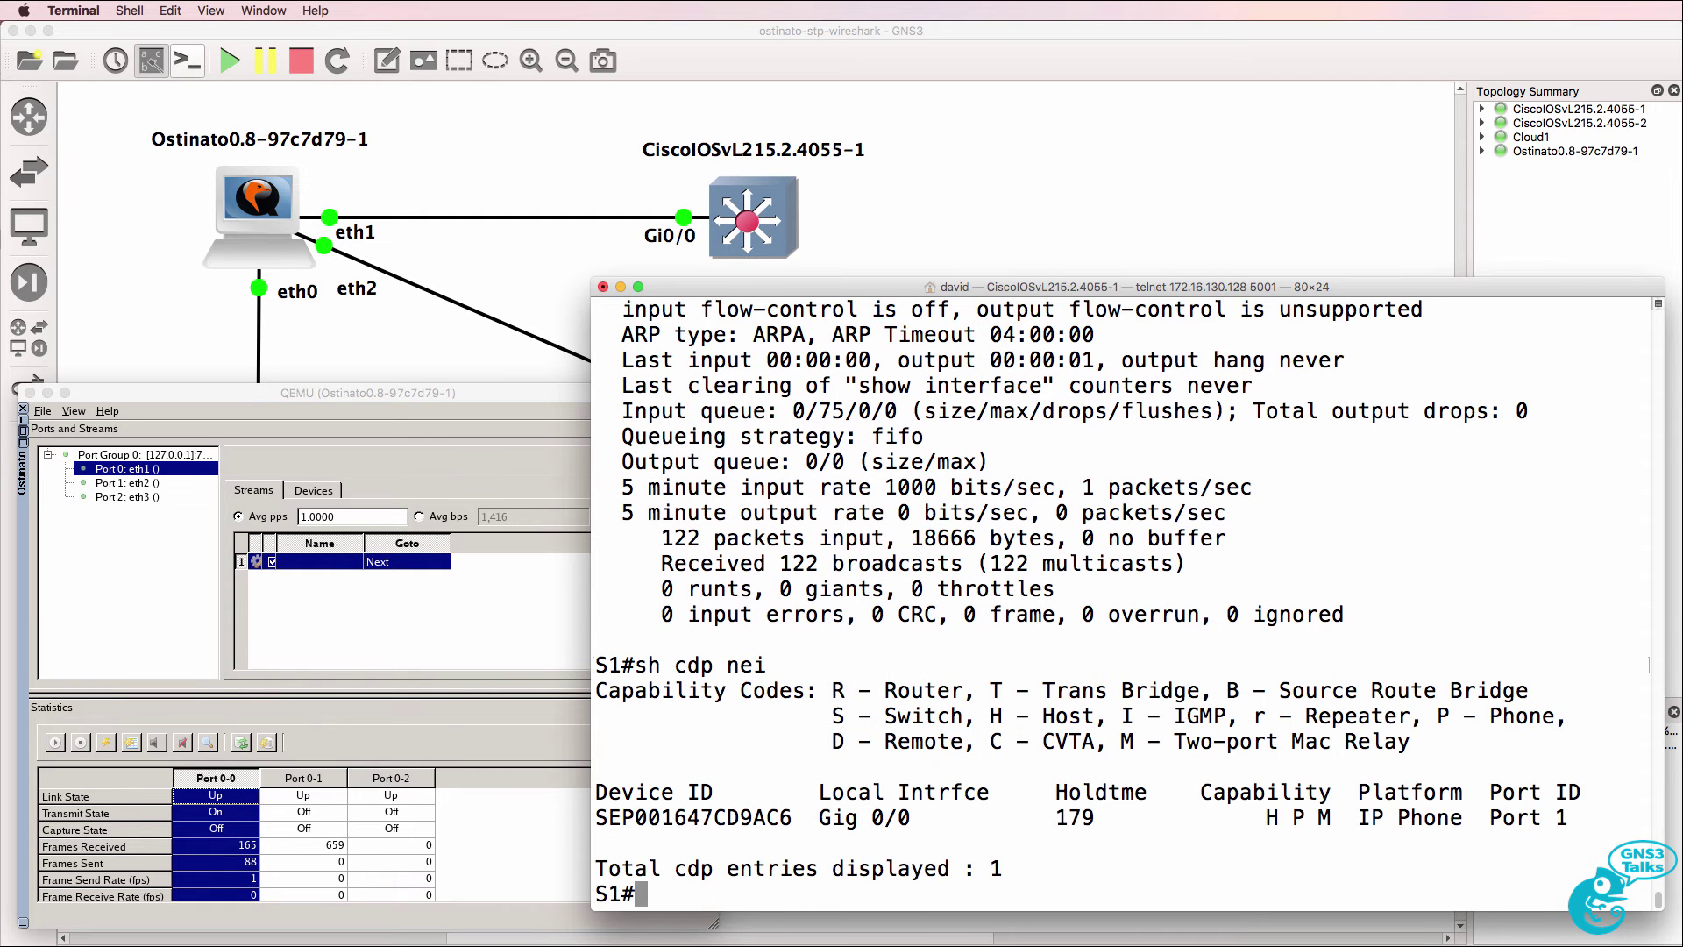
{"action": "key", "text": "Up"}
{"action": "type", "text": "de"}
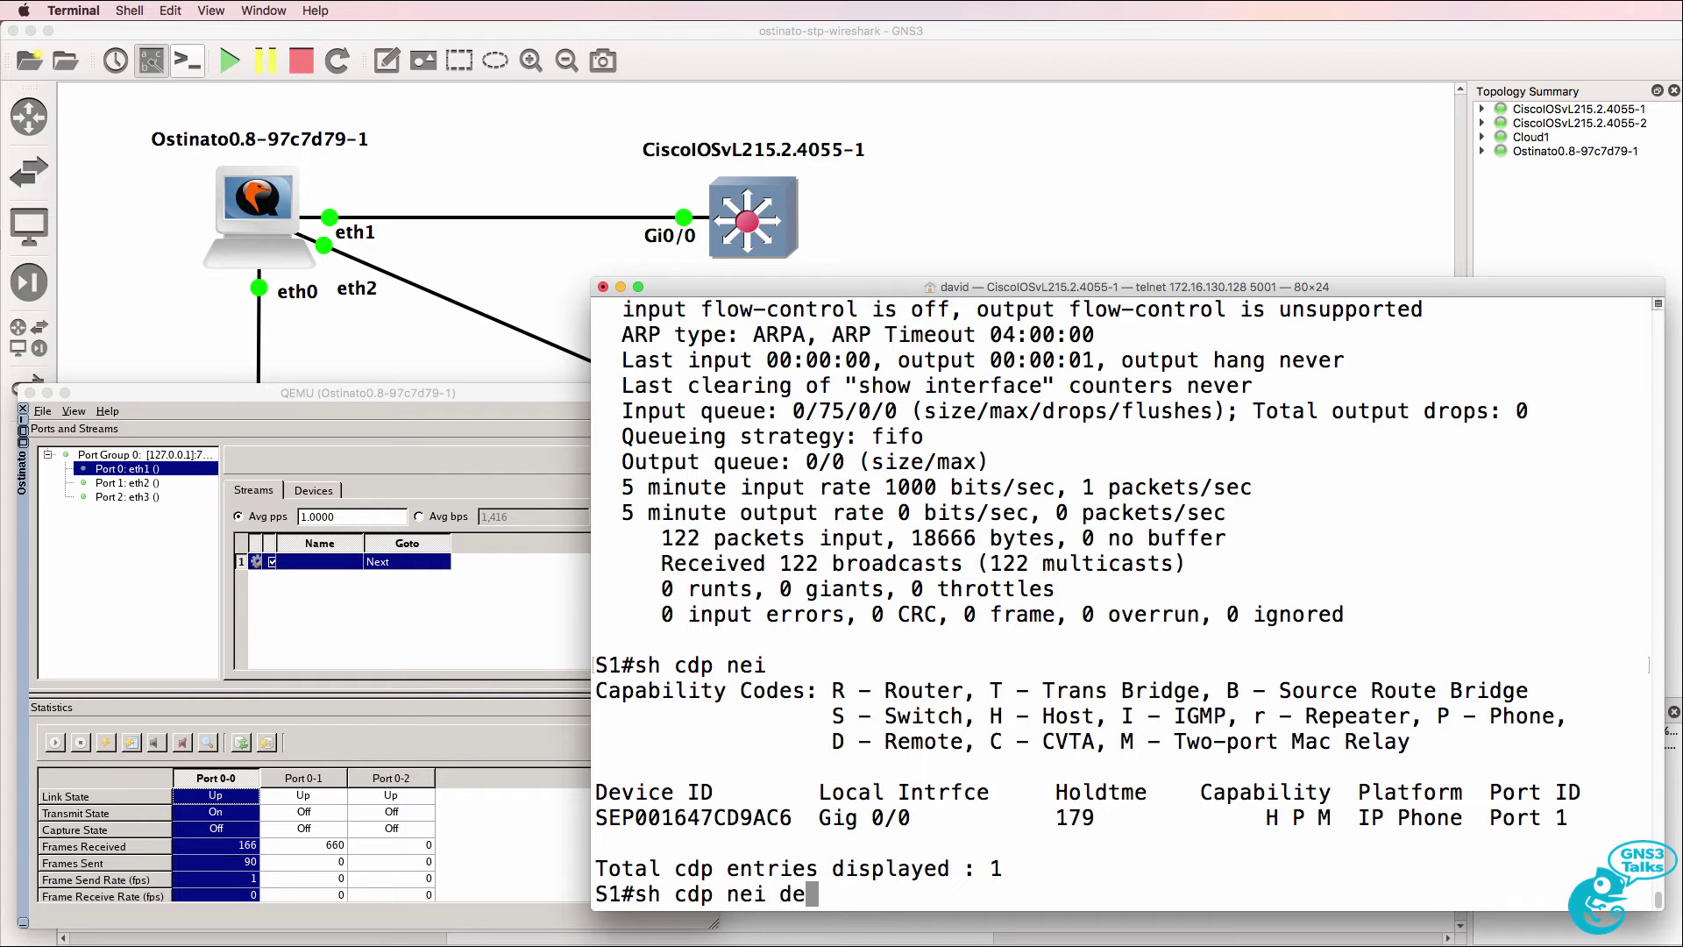
{"action": "key", "text": "Tab"}
{"action": "key", "text": "Return"}
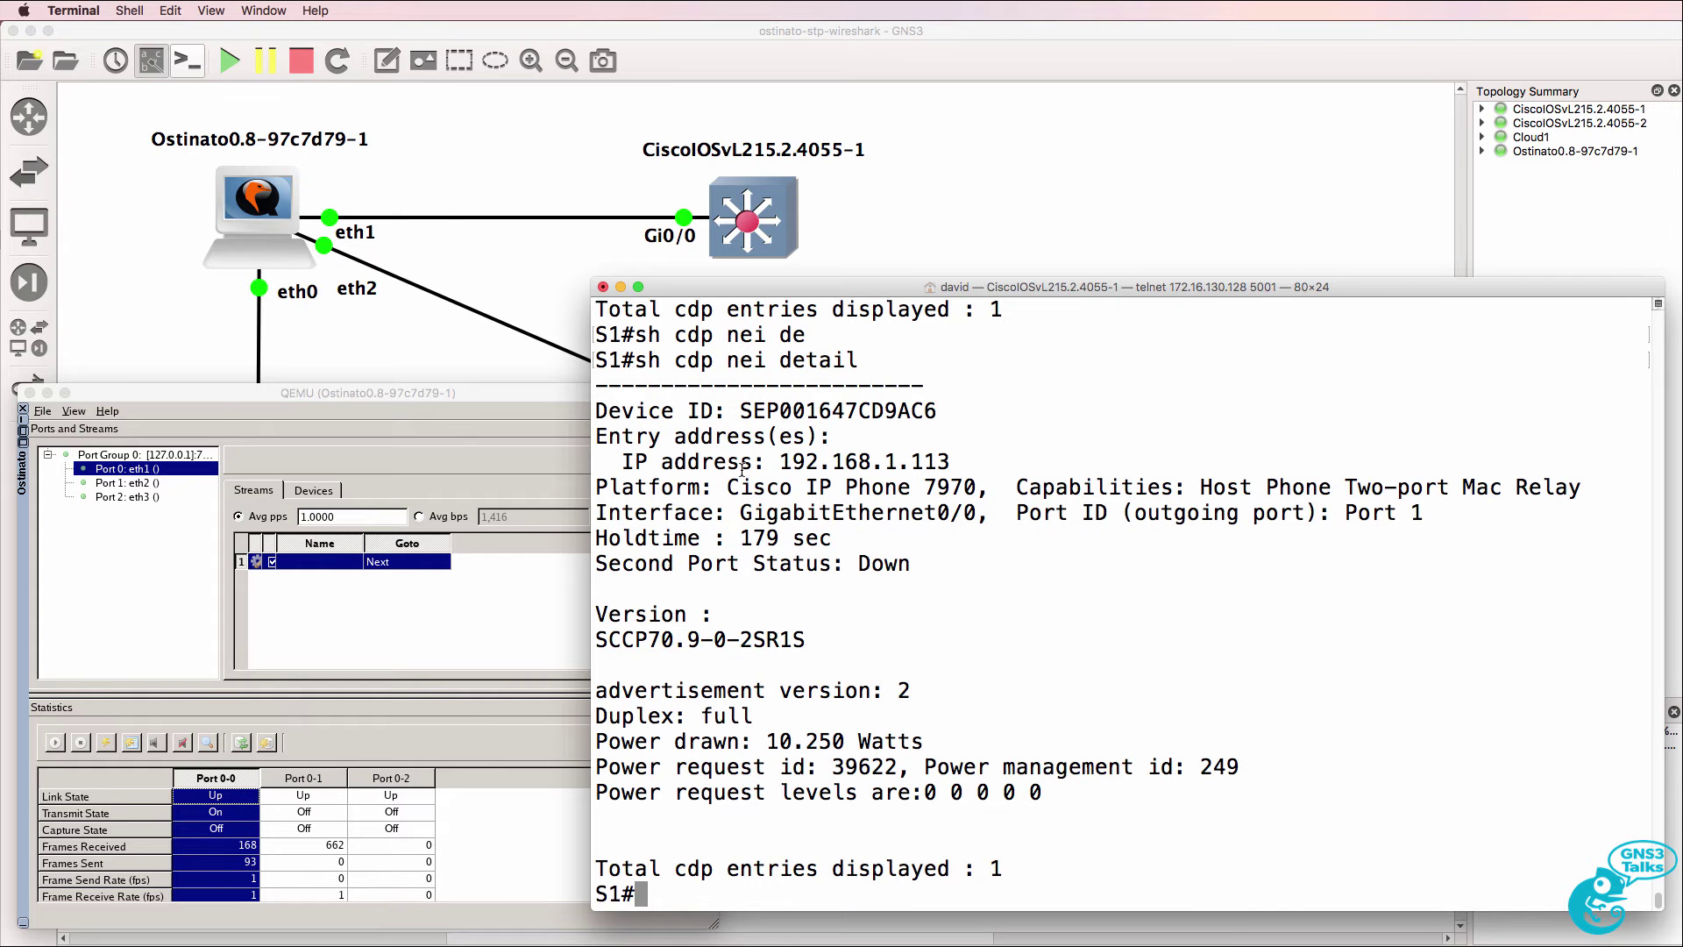
{"action": "left_click_drag", "start_coordinate": [604, 366], "coordinate": [984, 892]}
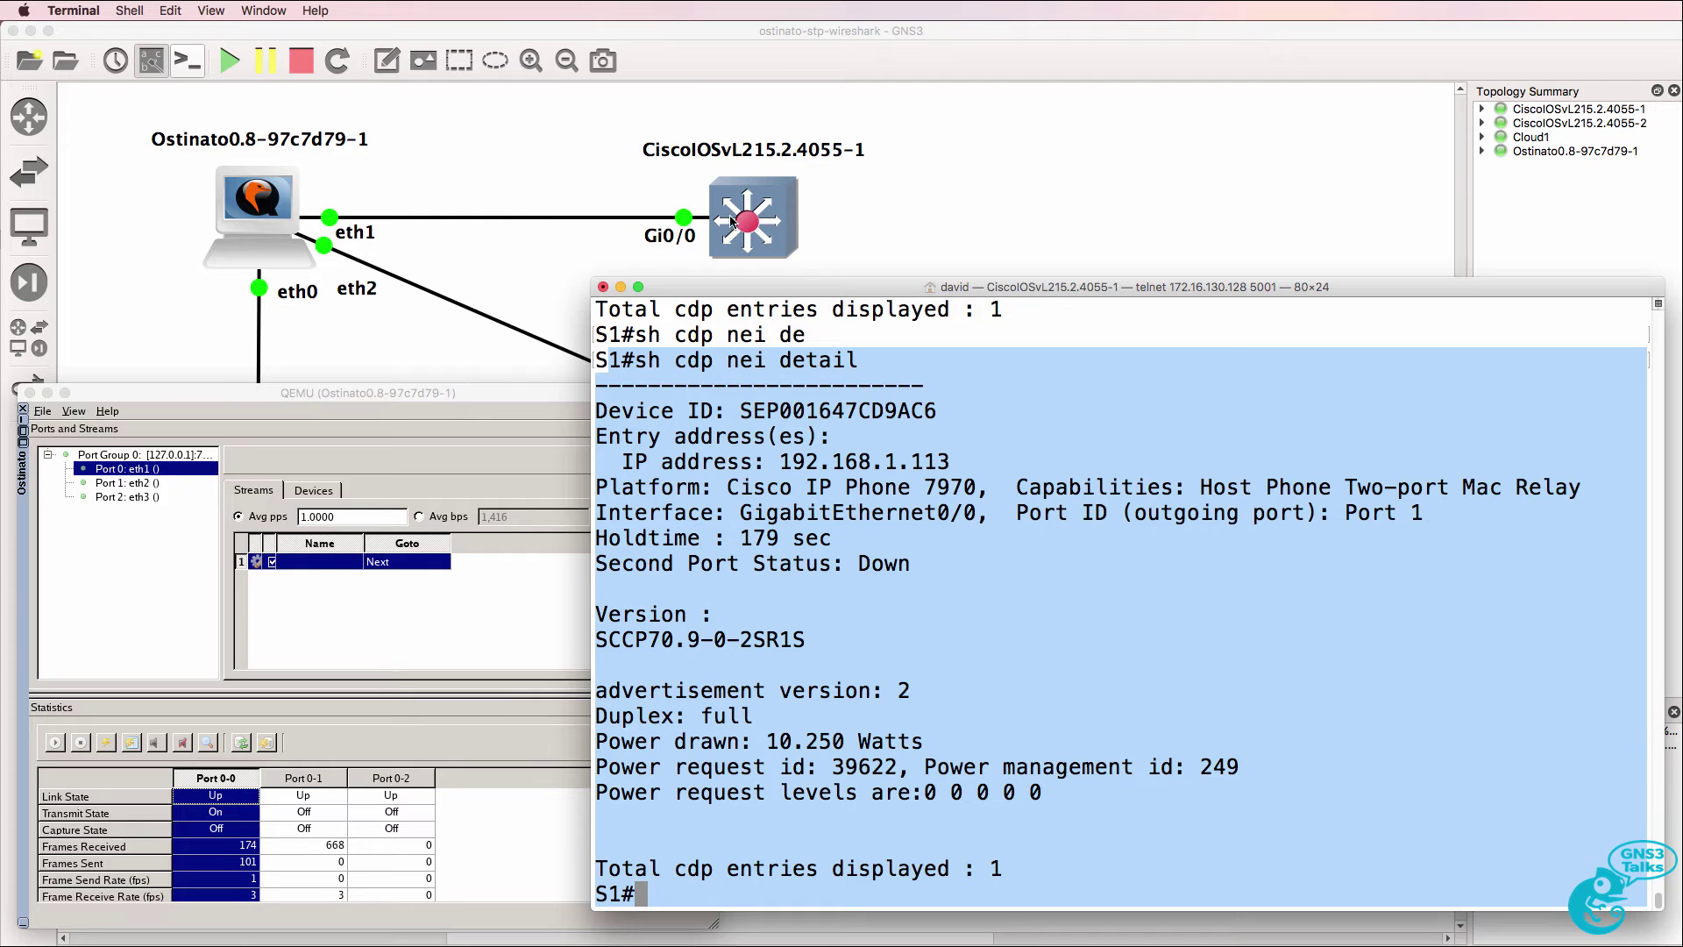
{"action": "left_click", "coordinate": [761, 263]}
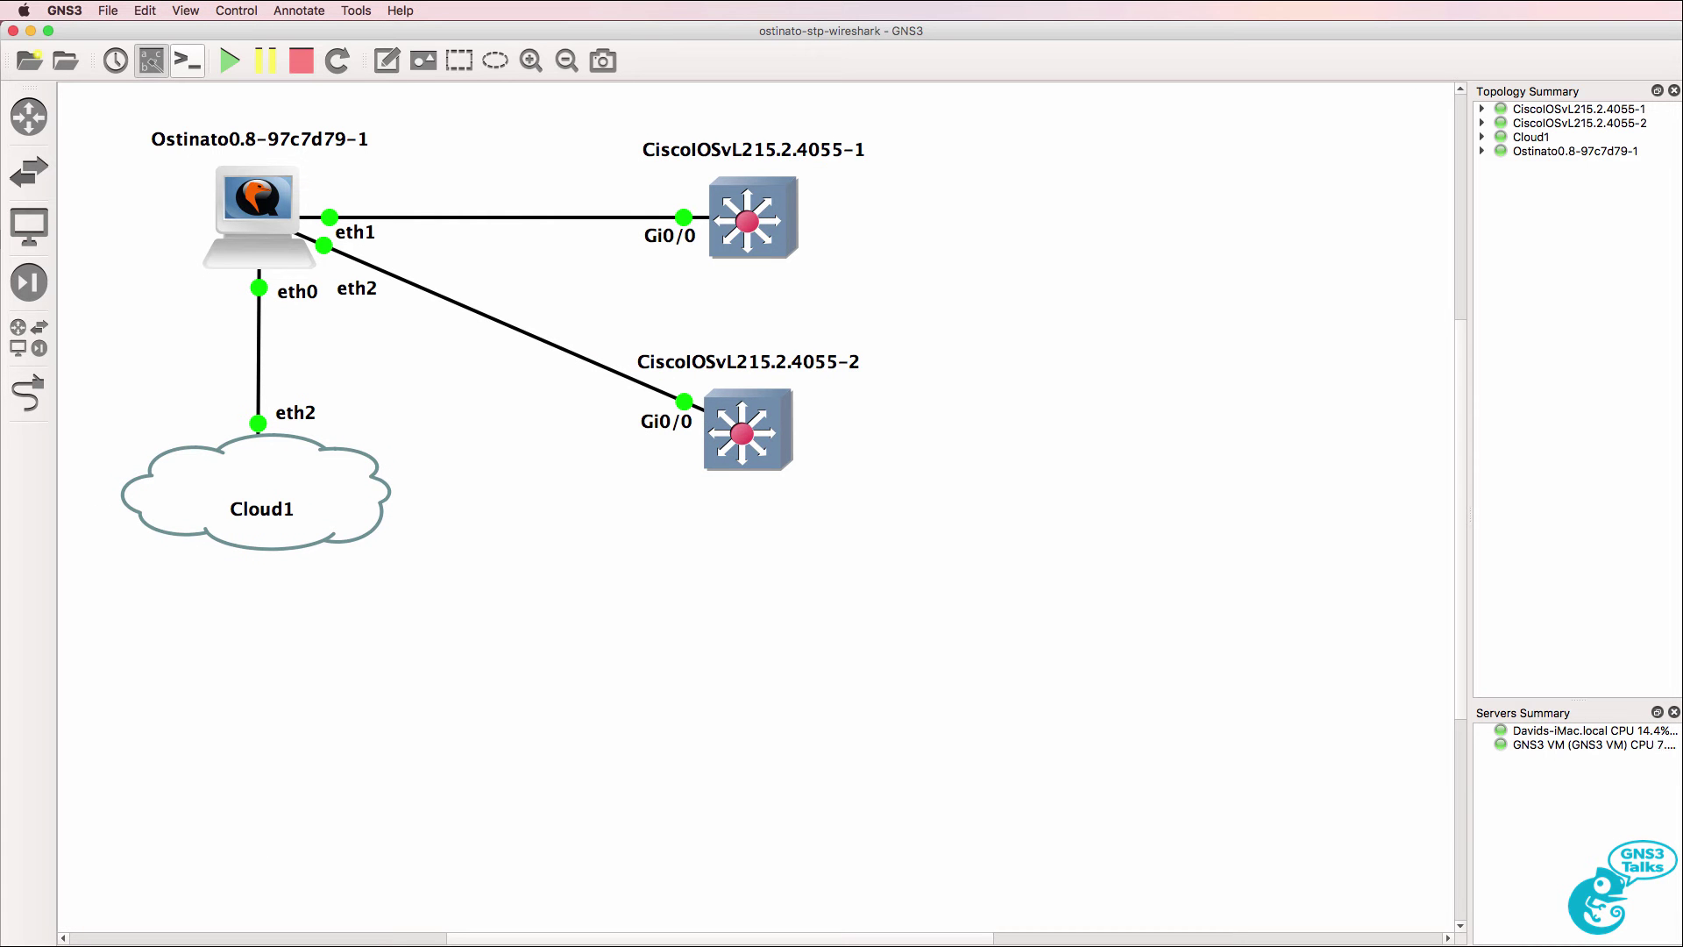
On switch s2's console, enter enable mode and run 'sh cdp nei', showing zero neighbors.
{"action": "key", "text": "super+Tab"}
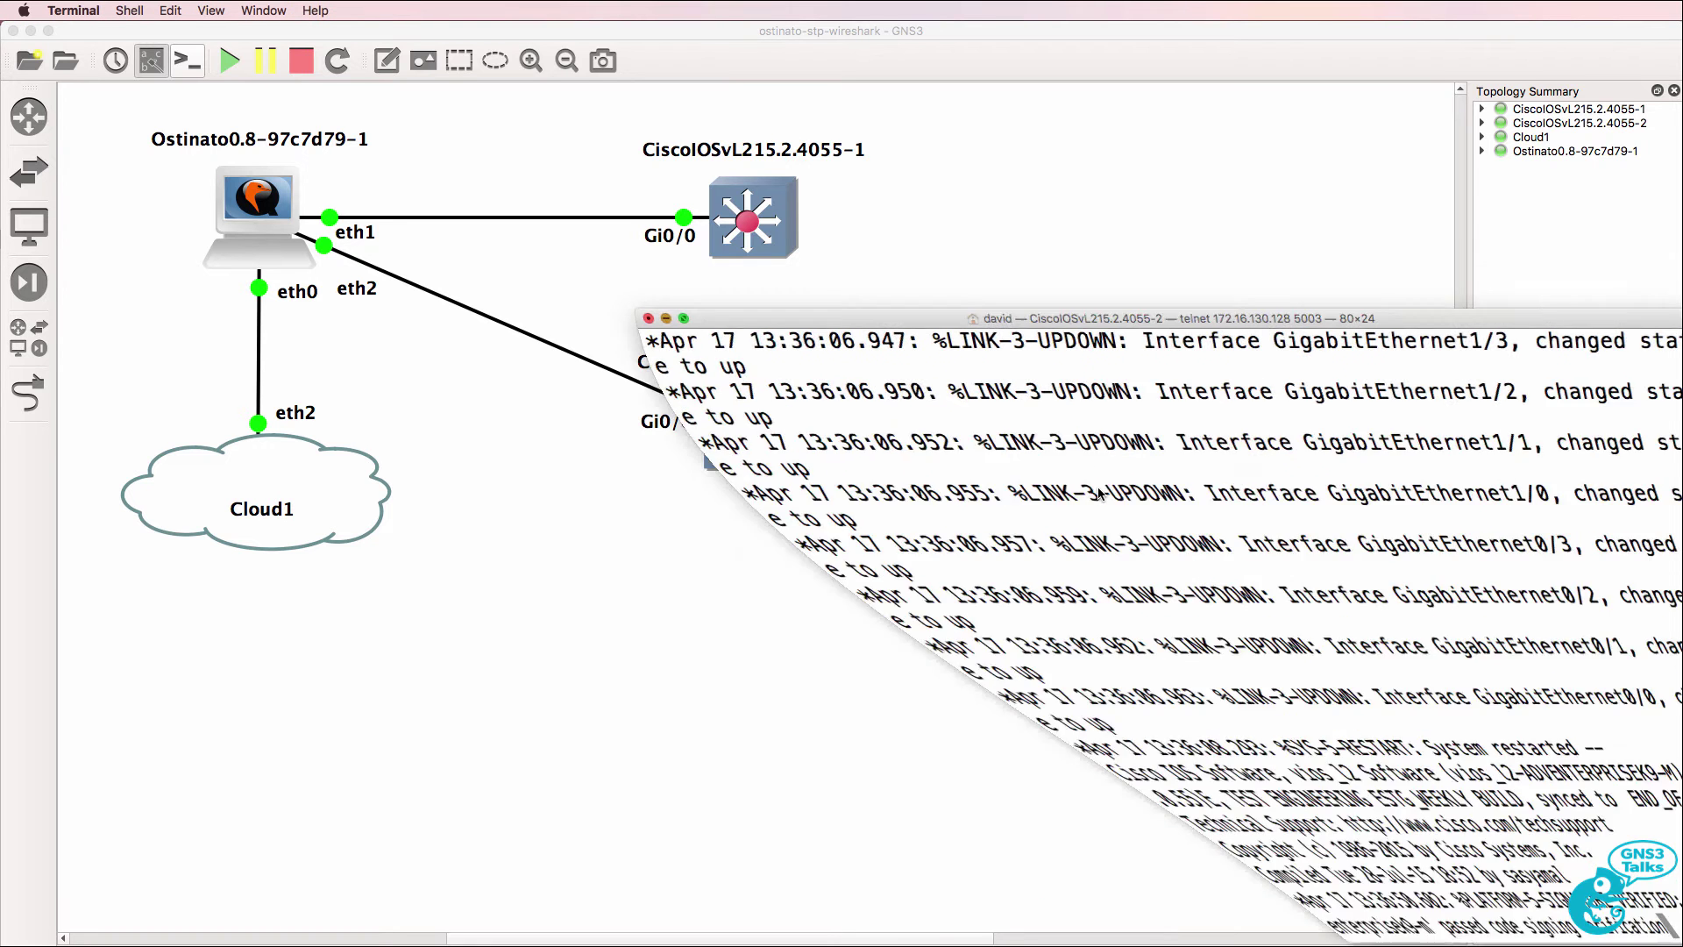
{"action": "left_click_drag", "start_coordinate": [1094, 302], "coordinate": [1078, 303]}
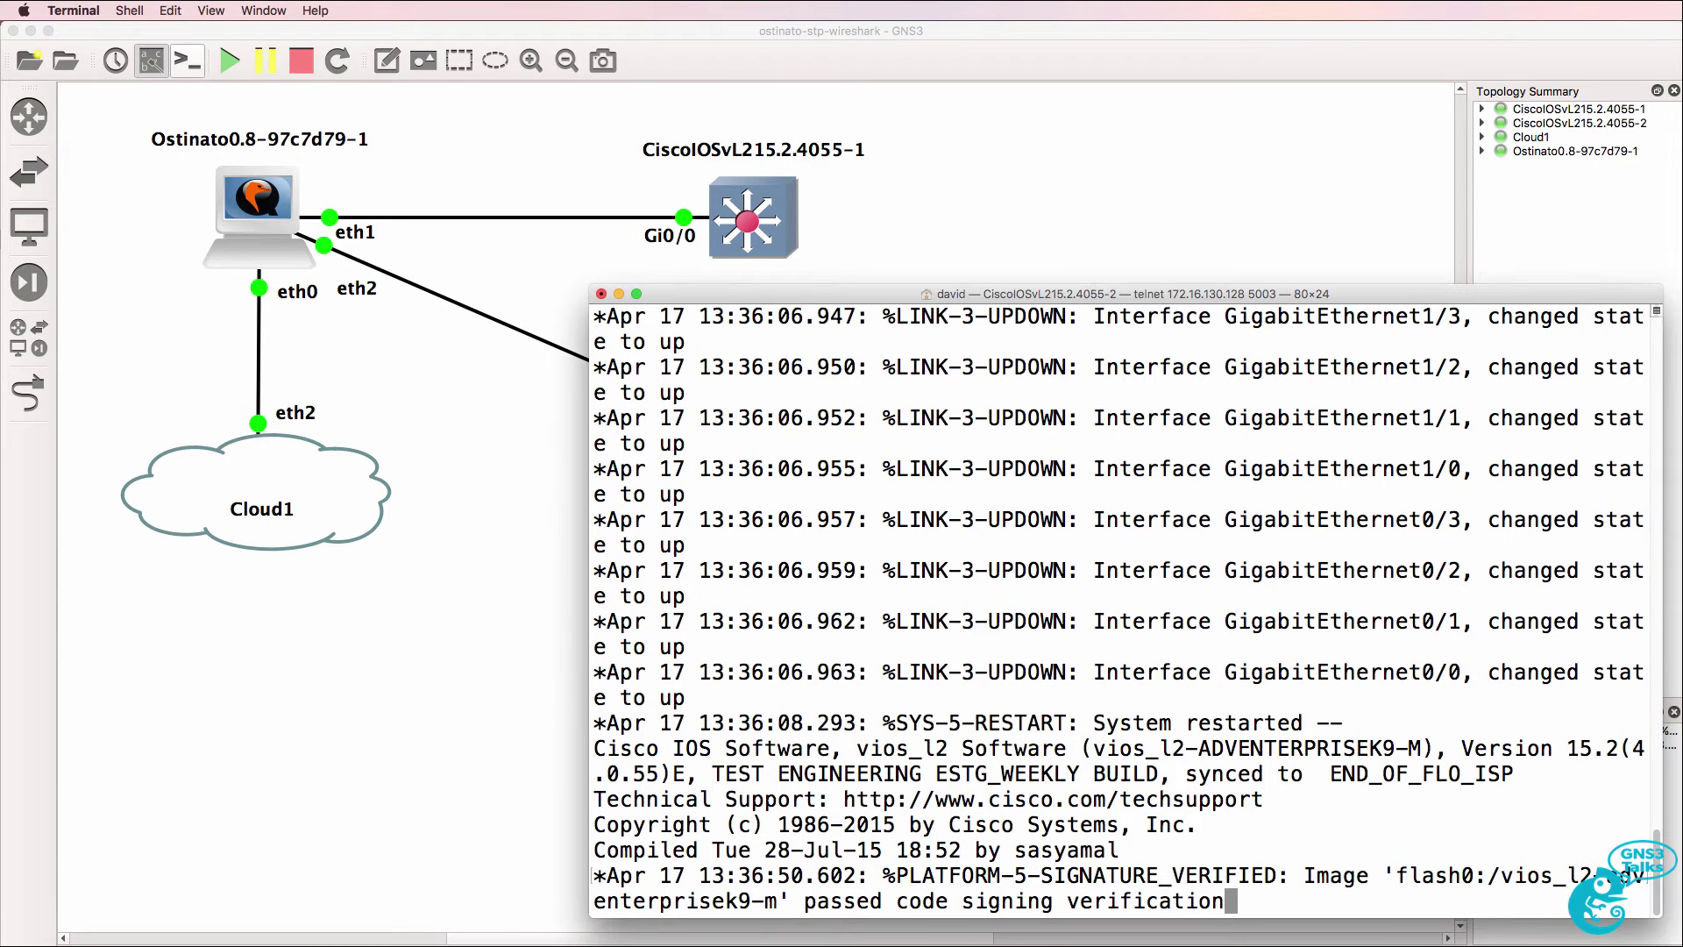
{"action": "key", "text": "Return"}
{"action": "key", "text": "Return"}
{"action": "type", "text": "en"}
{"action": "key", "text": "Return"}
{"action": "type", "text": "sh cd pnei"}
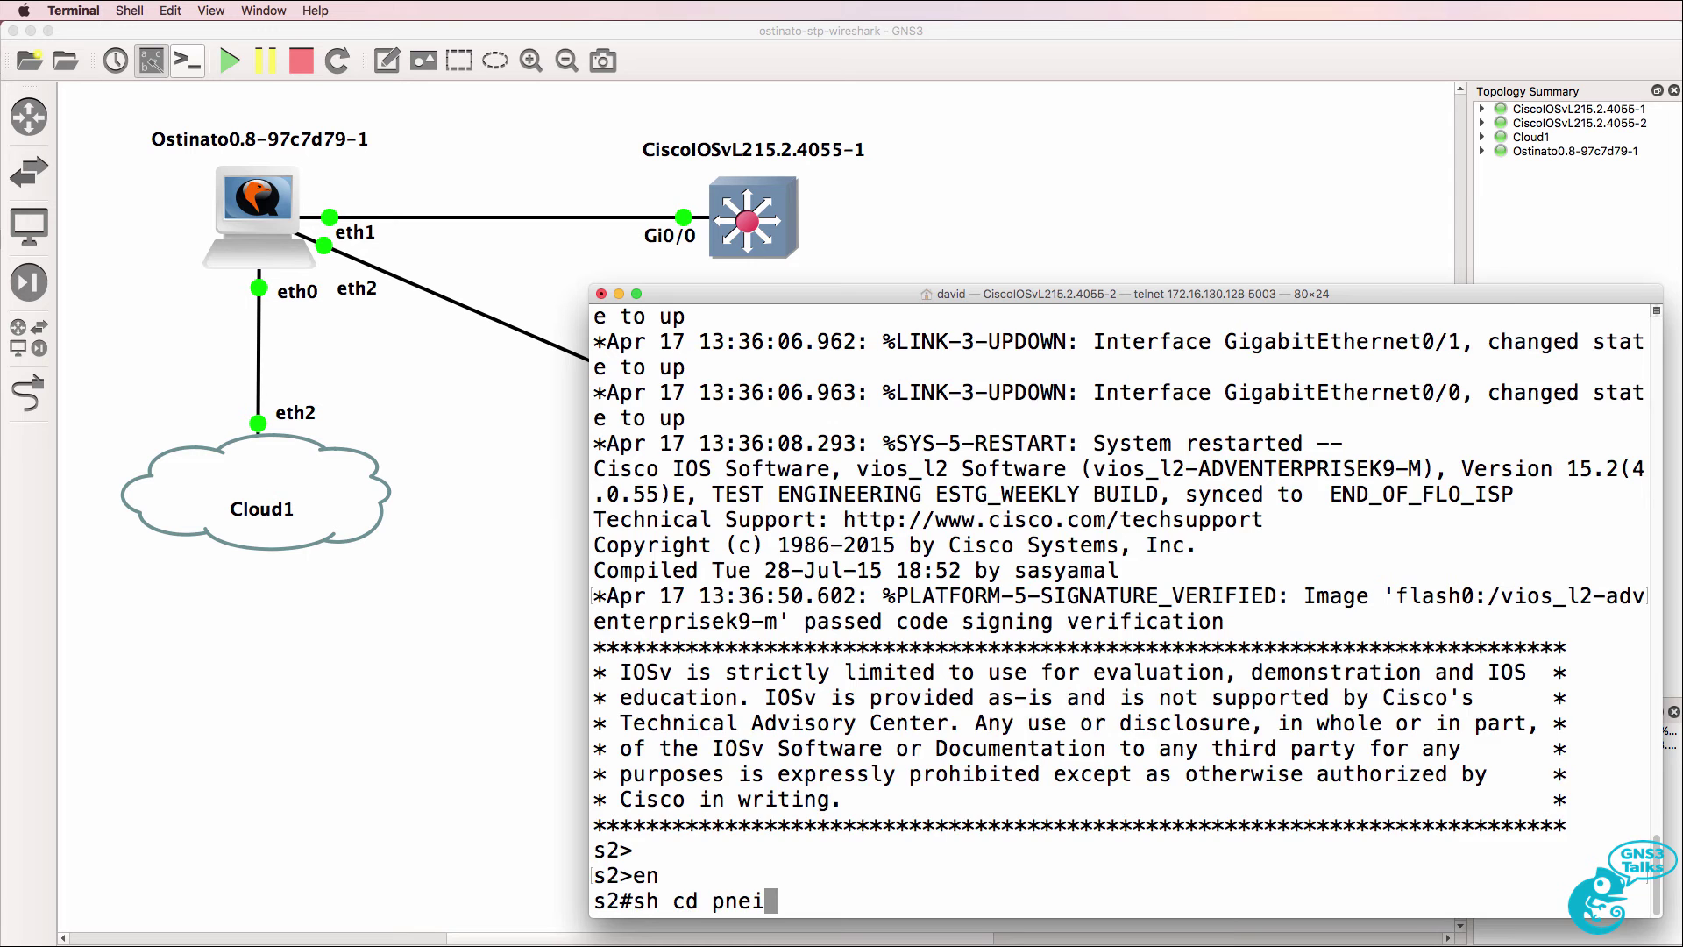
{"action": "key", "text": "Return"}
{"action": "type", "text": "sh cdp"}
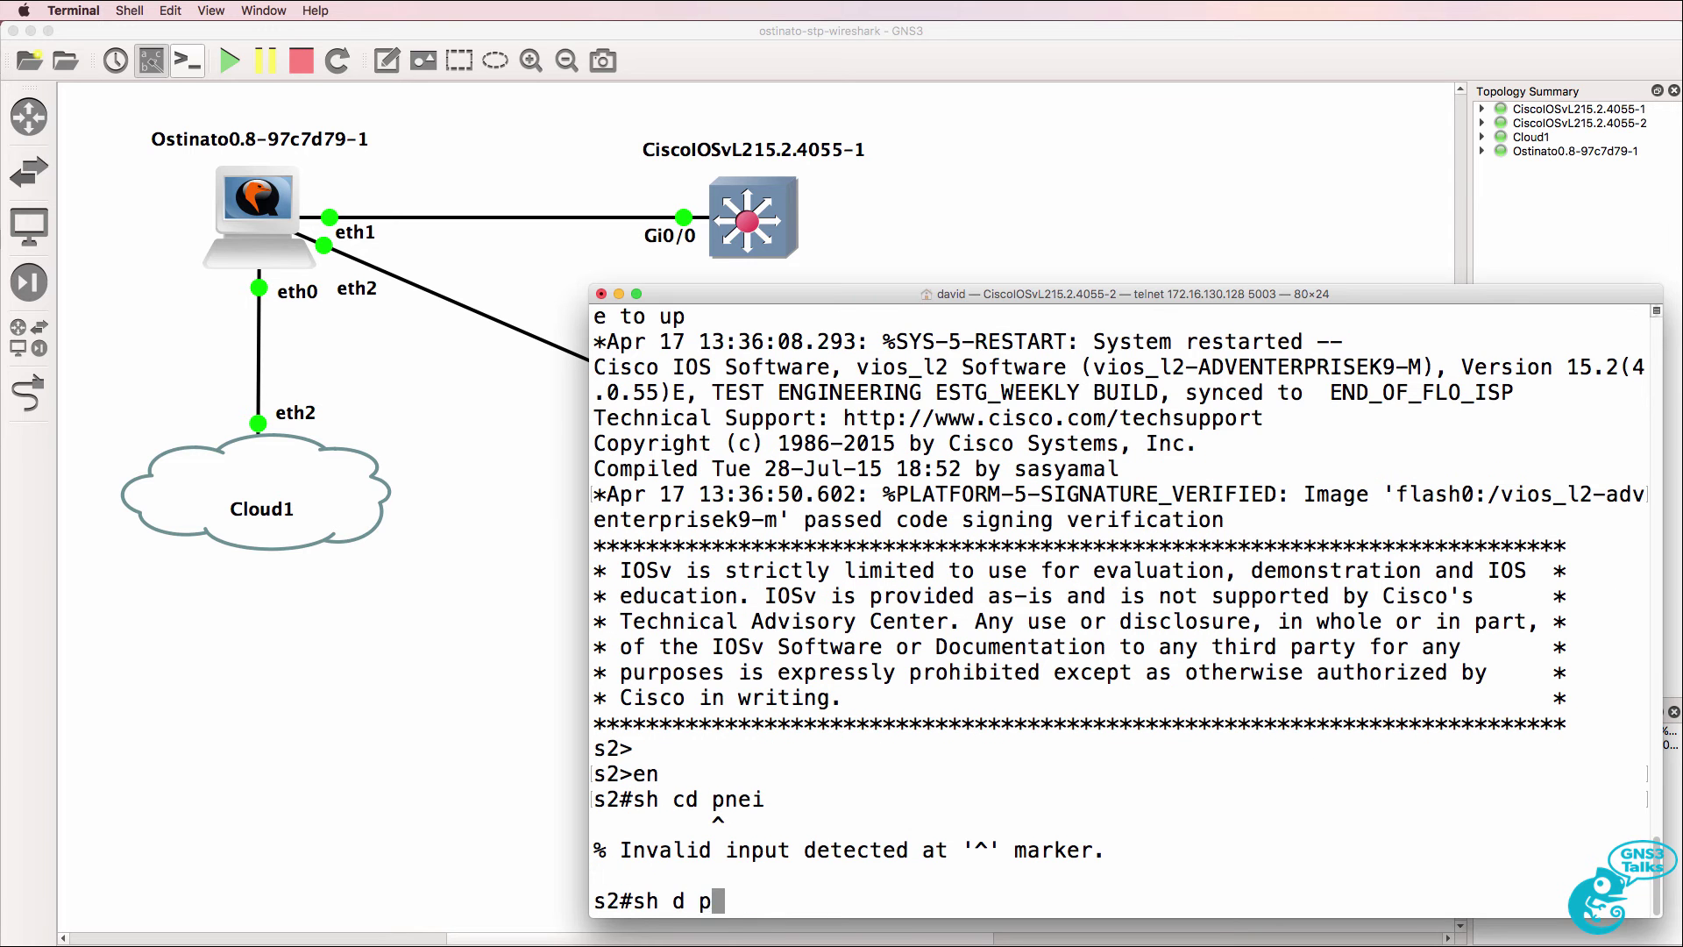
{"action": "type", "text": " nei"}
{"action": "key", "text": "Return"}
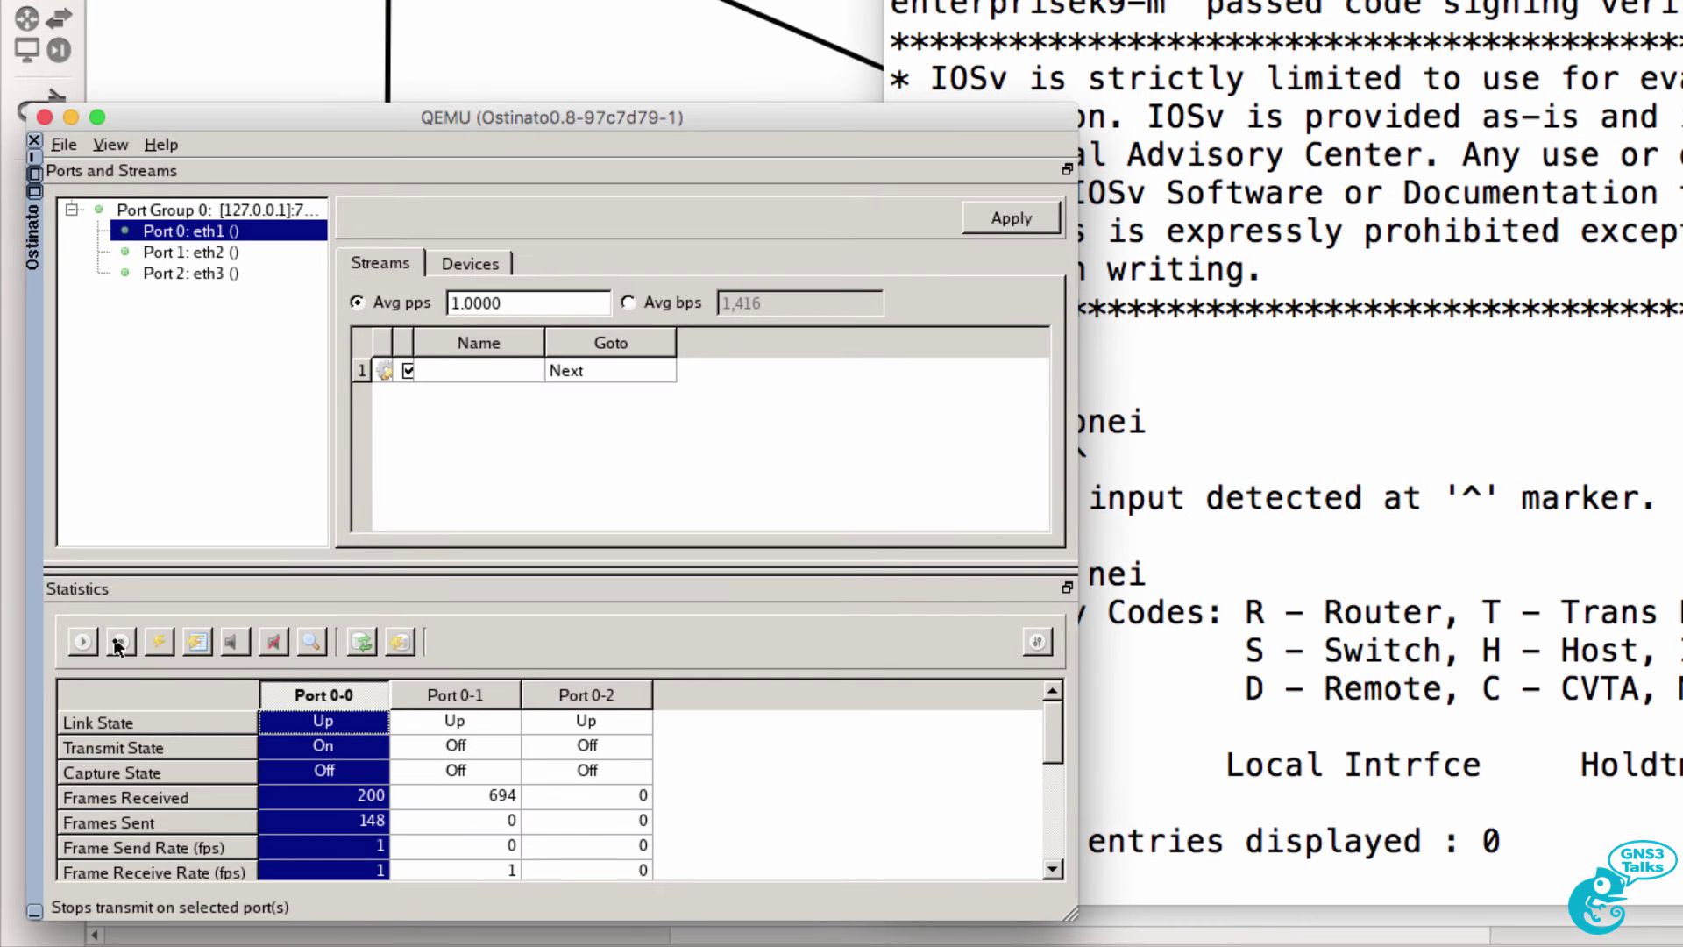
Stop transmitting on Port 0-0 at 150 frames and select Port 1: eth2.
{"action": "left_click", "coordinate": [119, 643]}
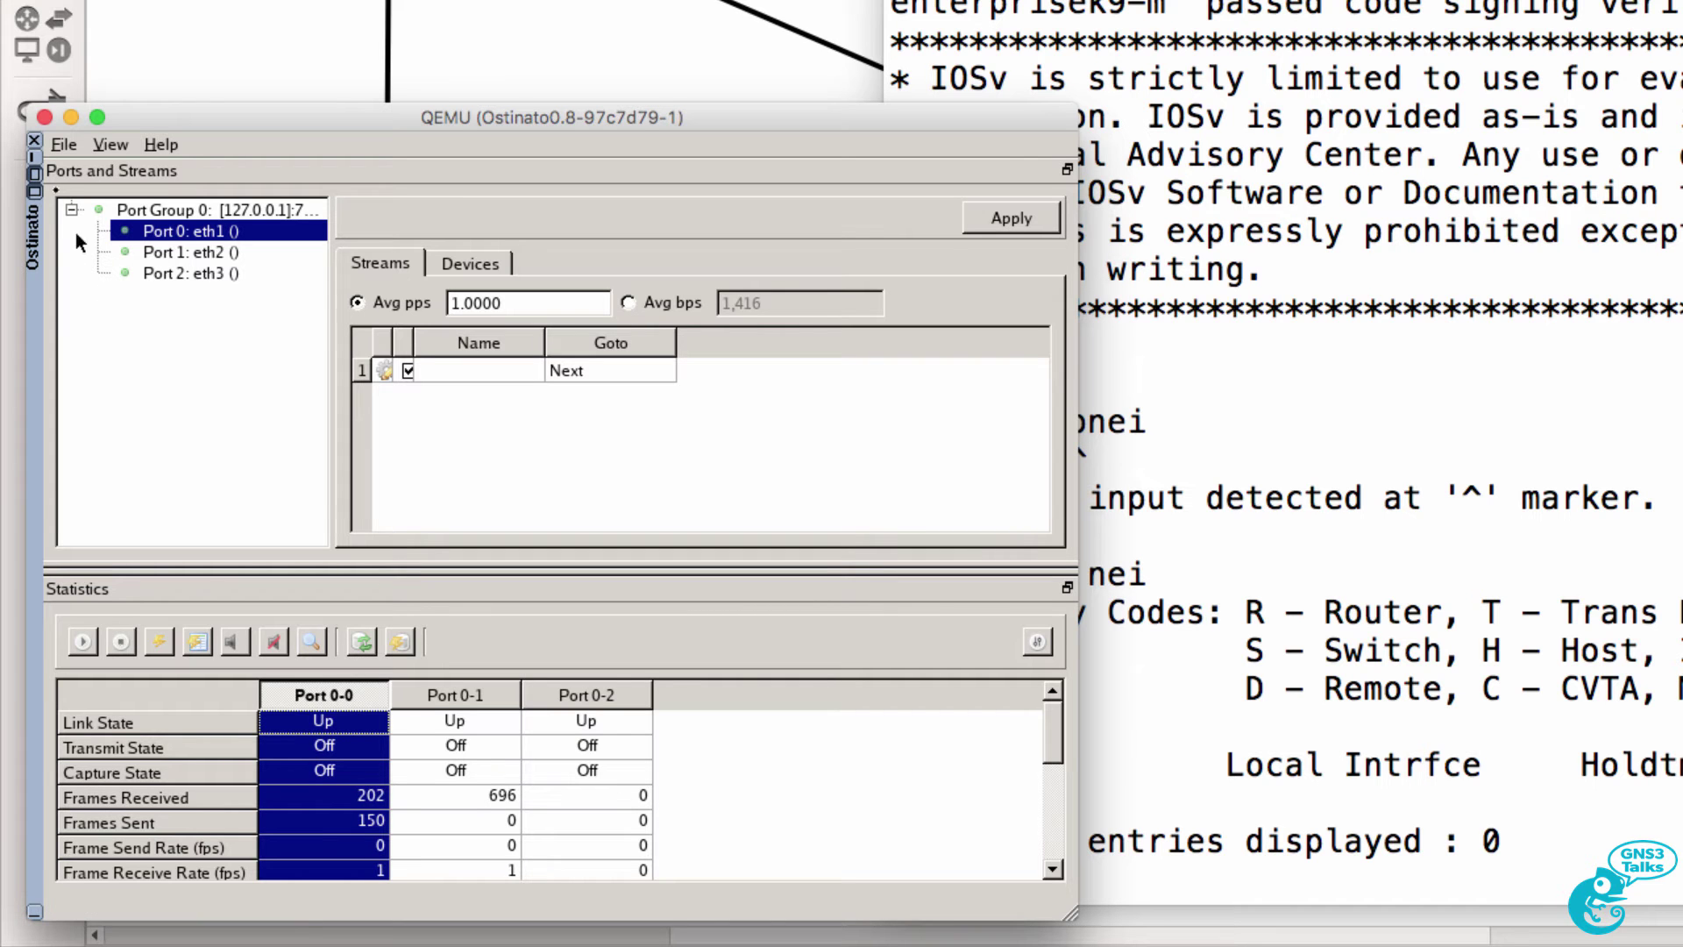
{"action": "left_click", "coordinate": [187, 254]}
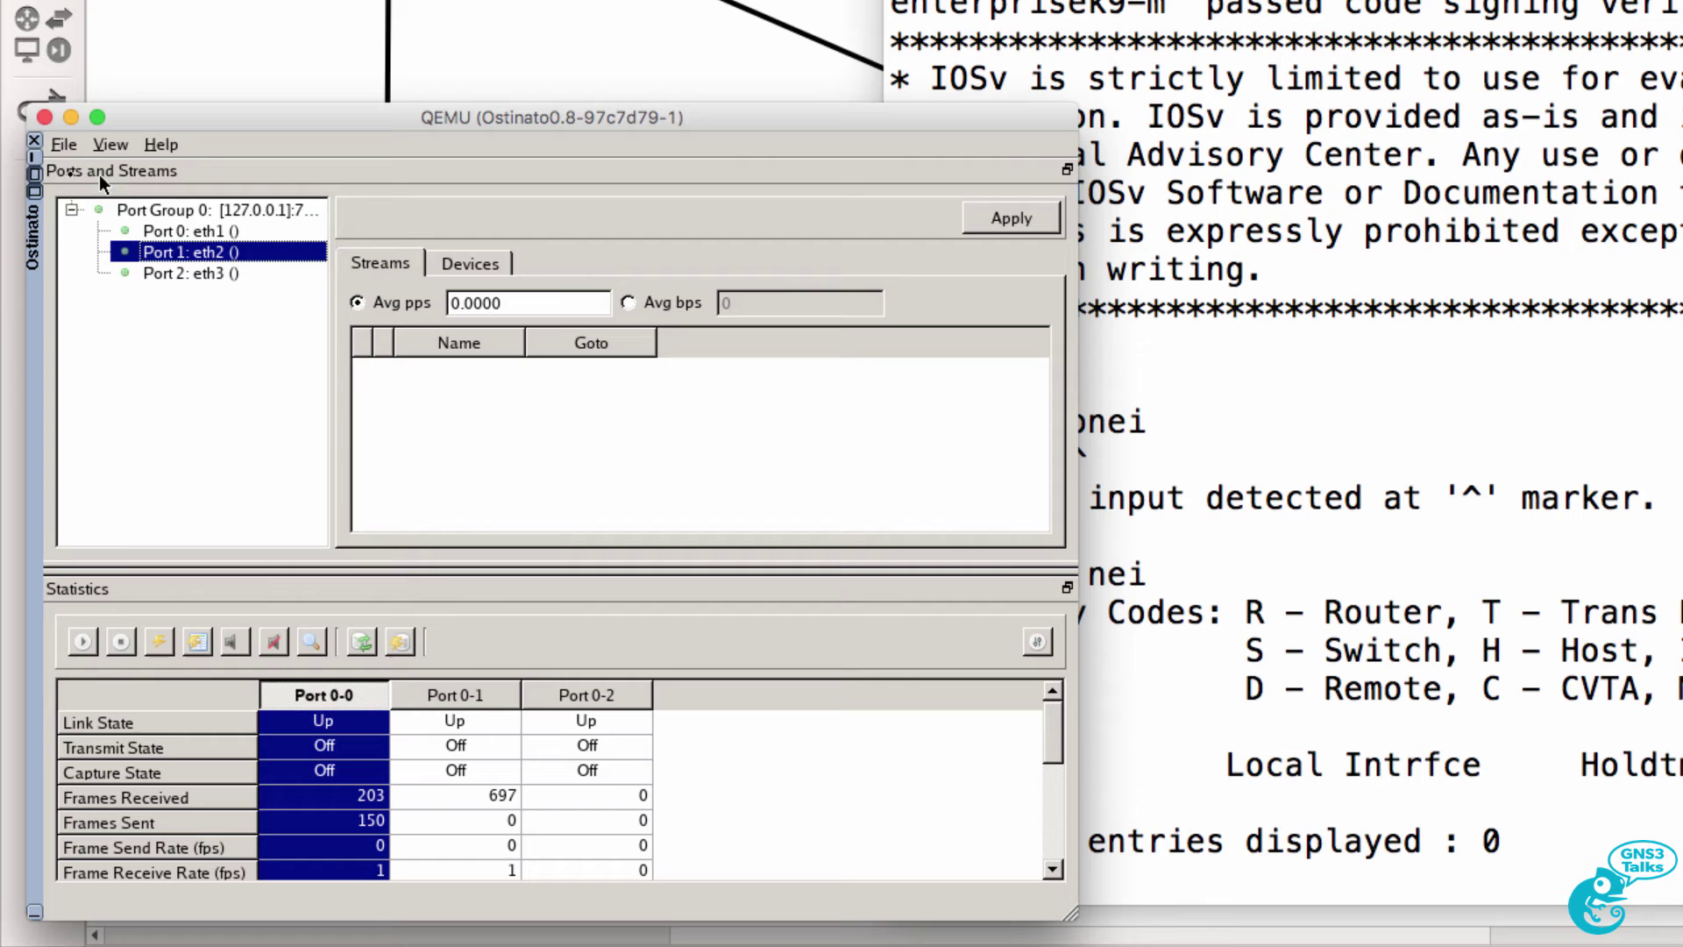
Import cdp-phone.pcap as a PCAP stream on eth2, apply it, and start transmitting on Port 0-1.
{"action": "left_click", "coordinate": [60, 154]}
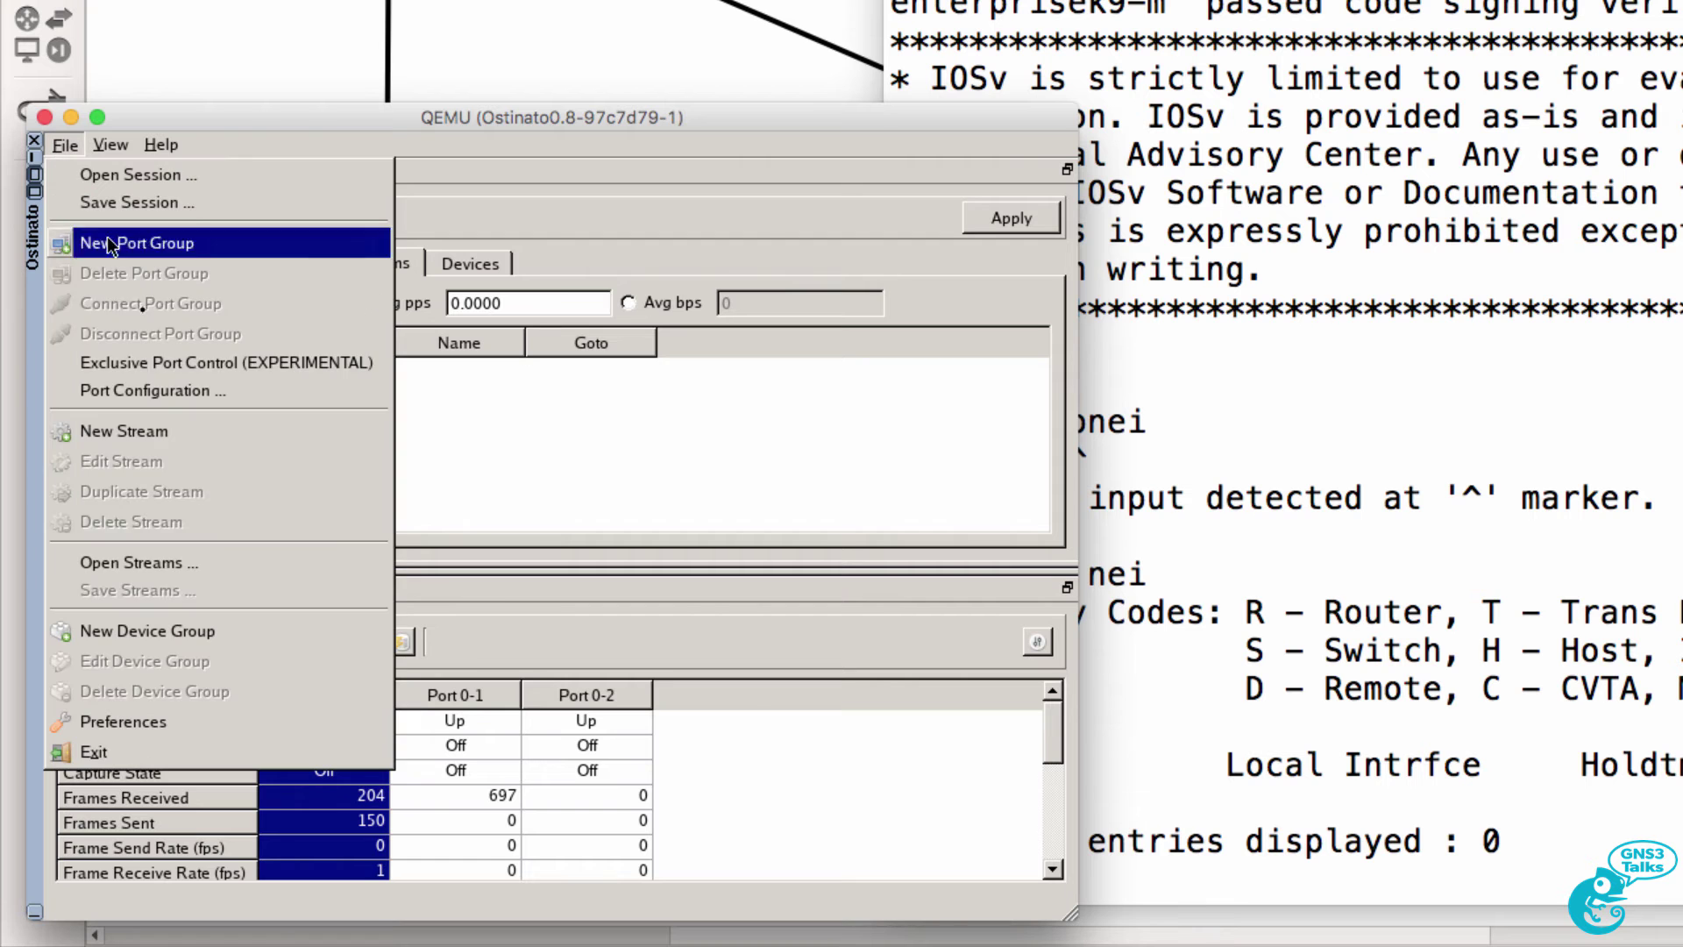
{"action": "left_click", "coordinate": [203, 575]}
{"action": "left_click", "coordinate": [412, 722]}
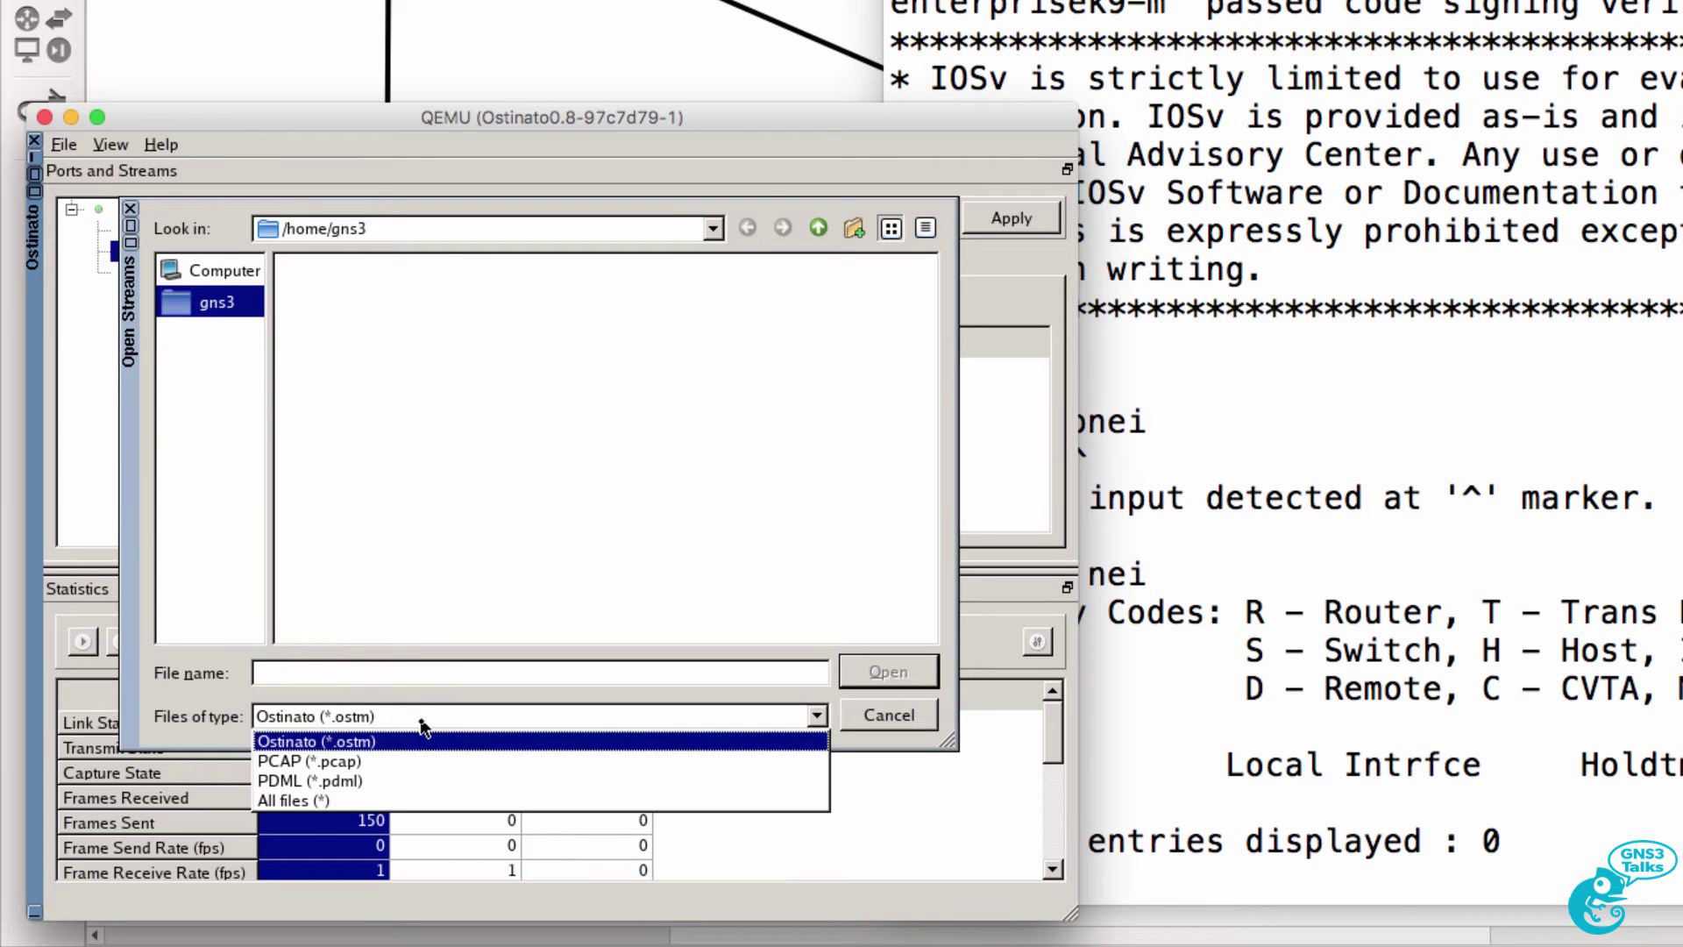
{"action": "left_click", "coordinate": [419, 761]}
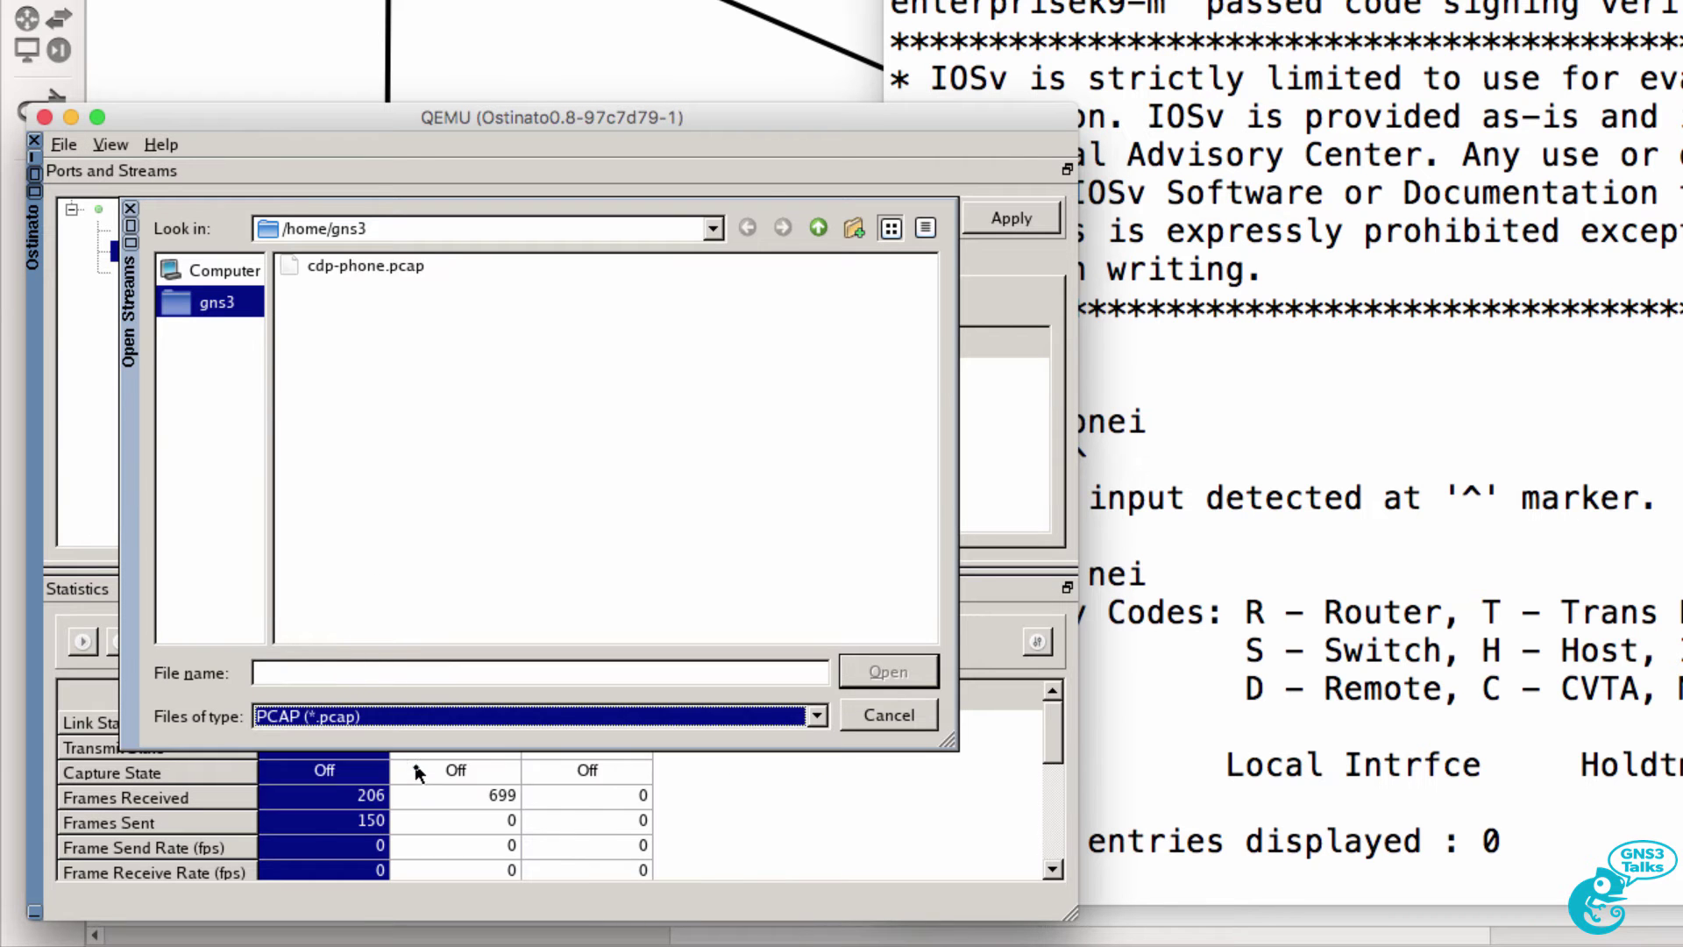
{"action": "left_click", "coordinate": [362, 267]}
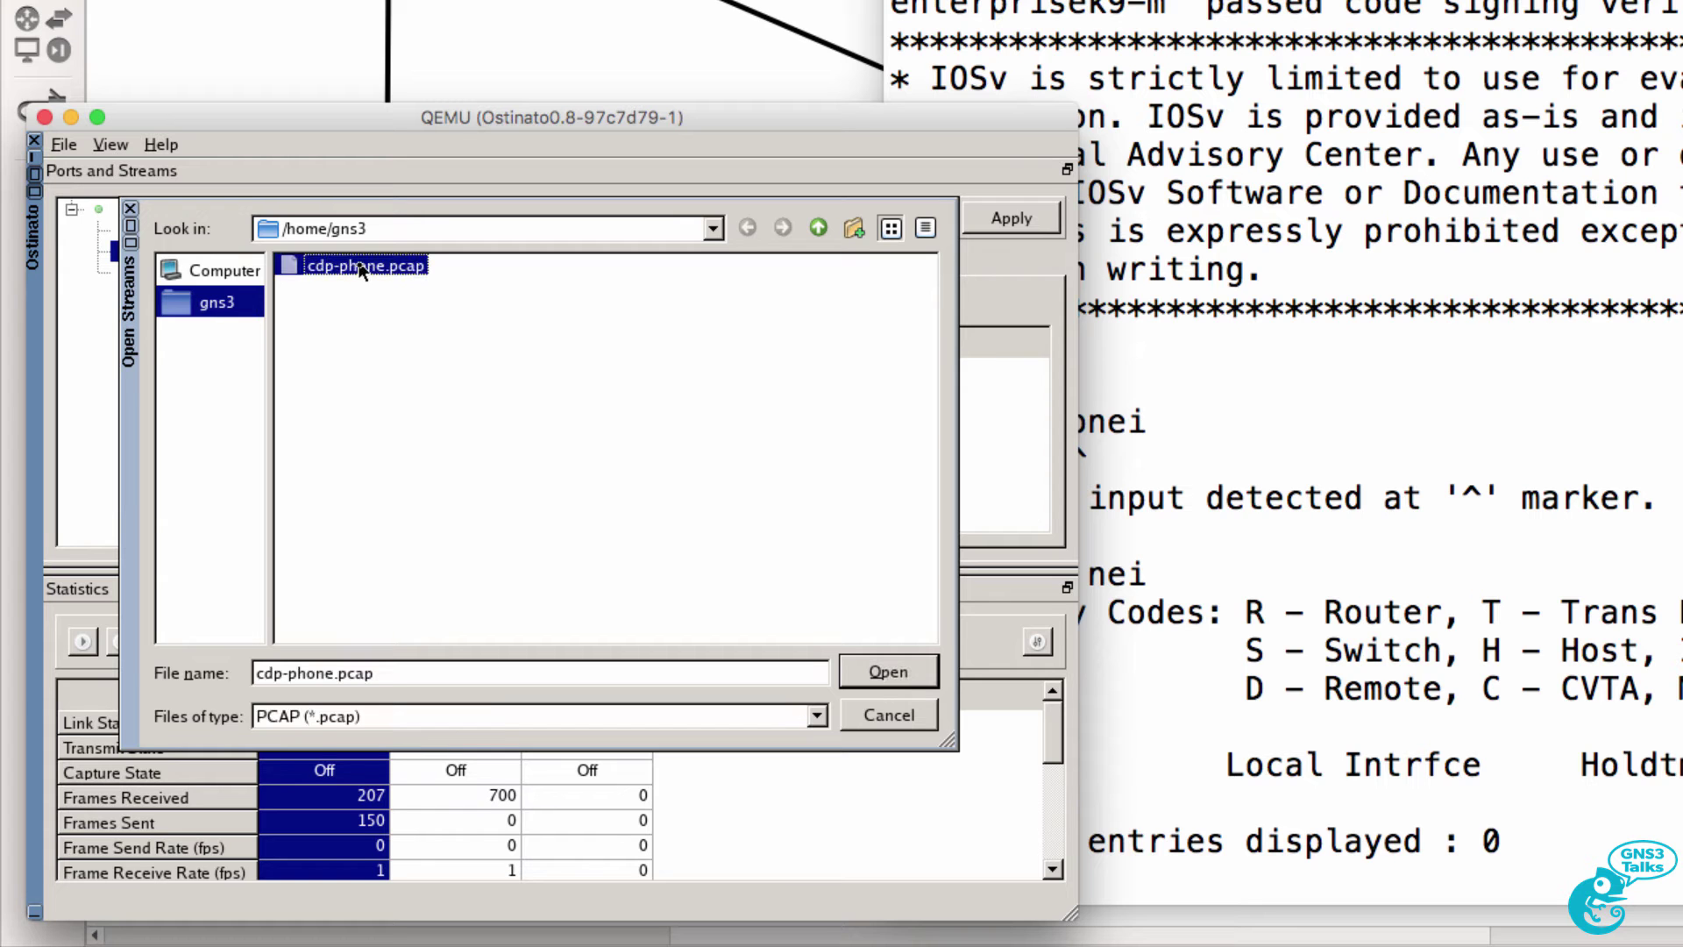
{"action": "left_click", "coordinate": [887, 682]}
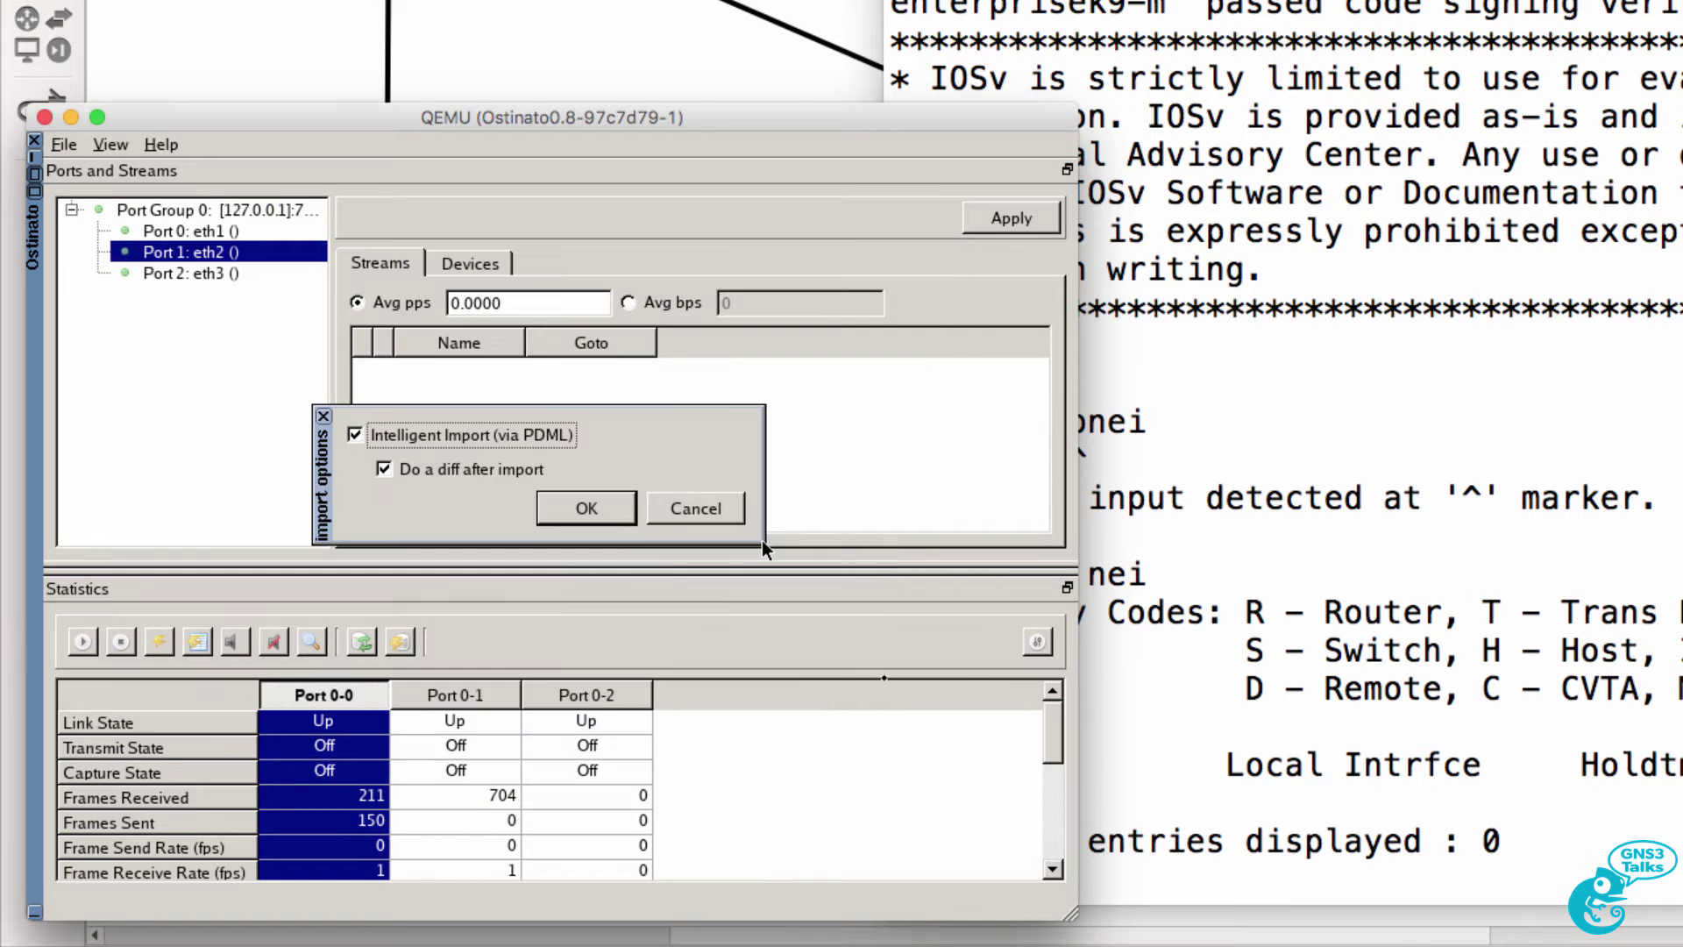
{"action": "left_click", "coordinate": [613, 512]}
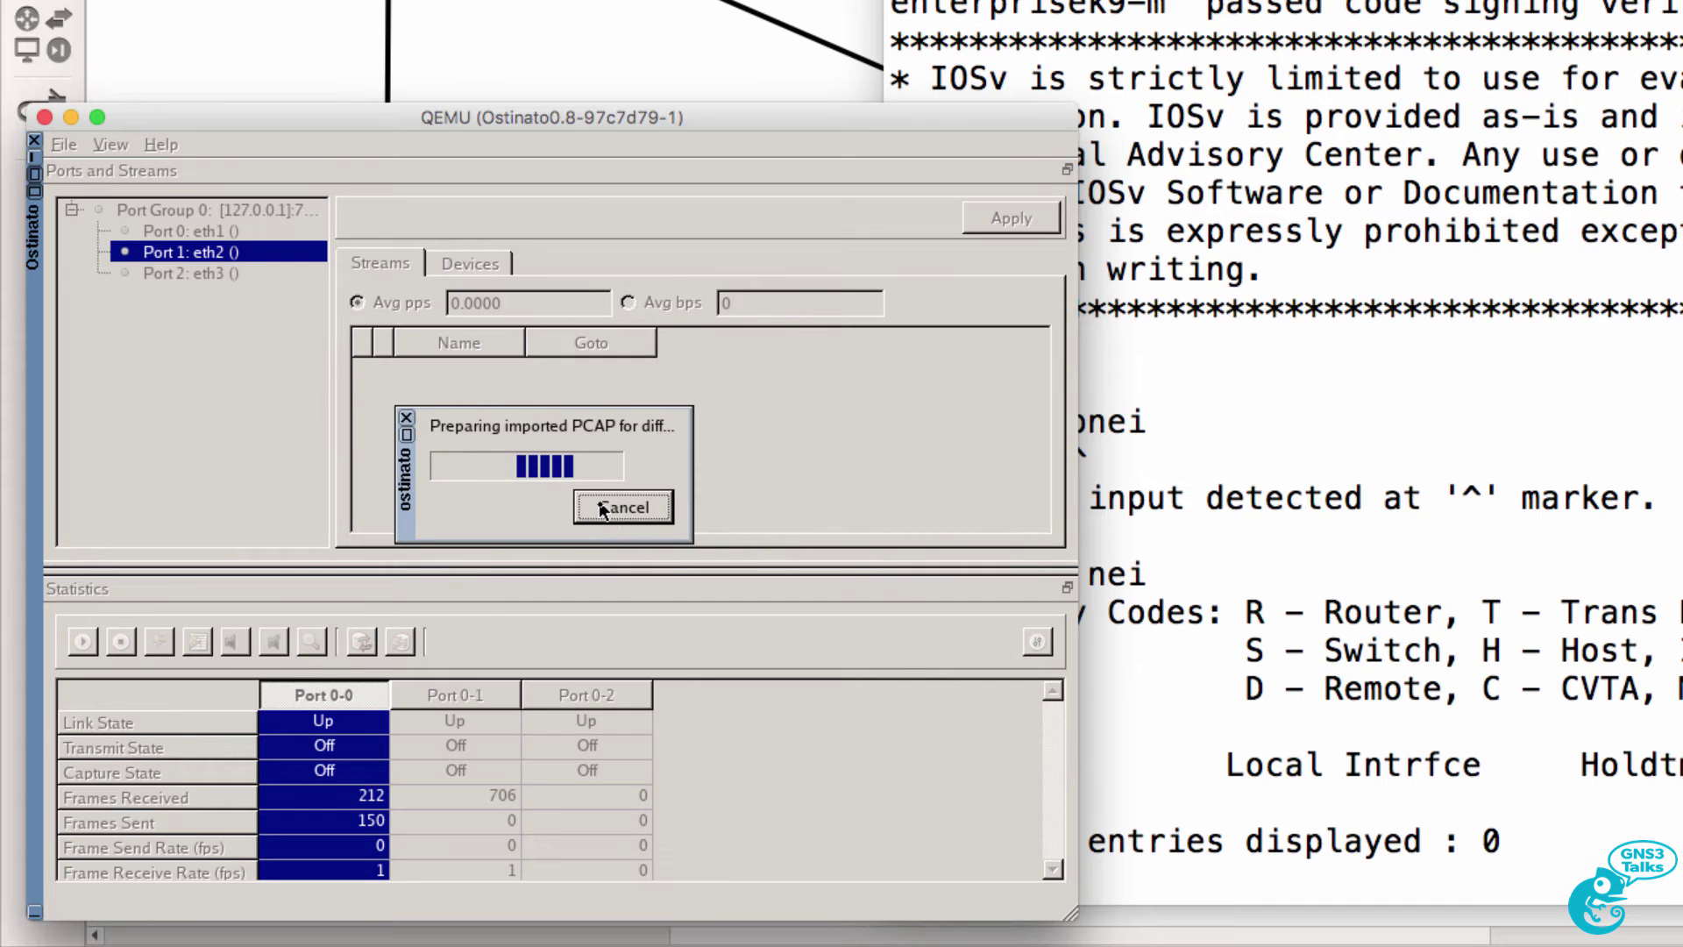
{"action": "left_click", "coordinate": [1042, 219]}
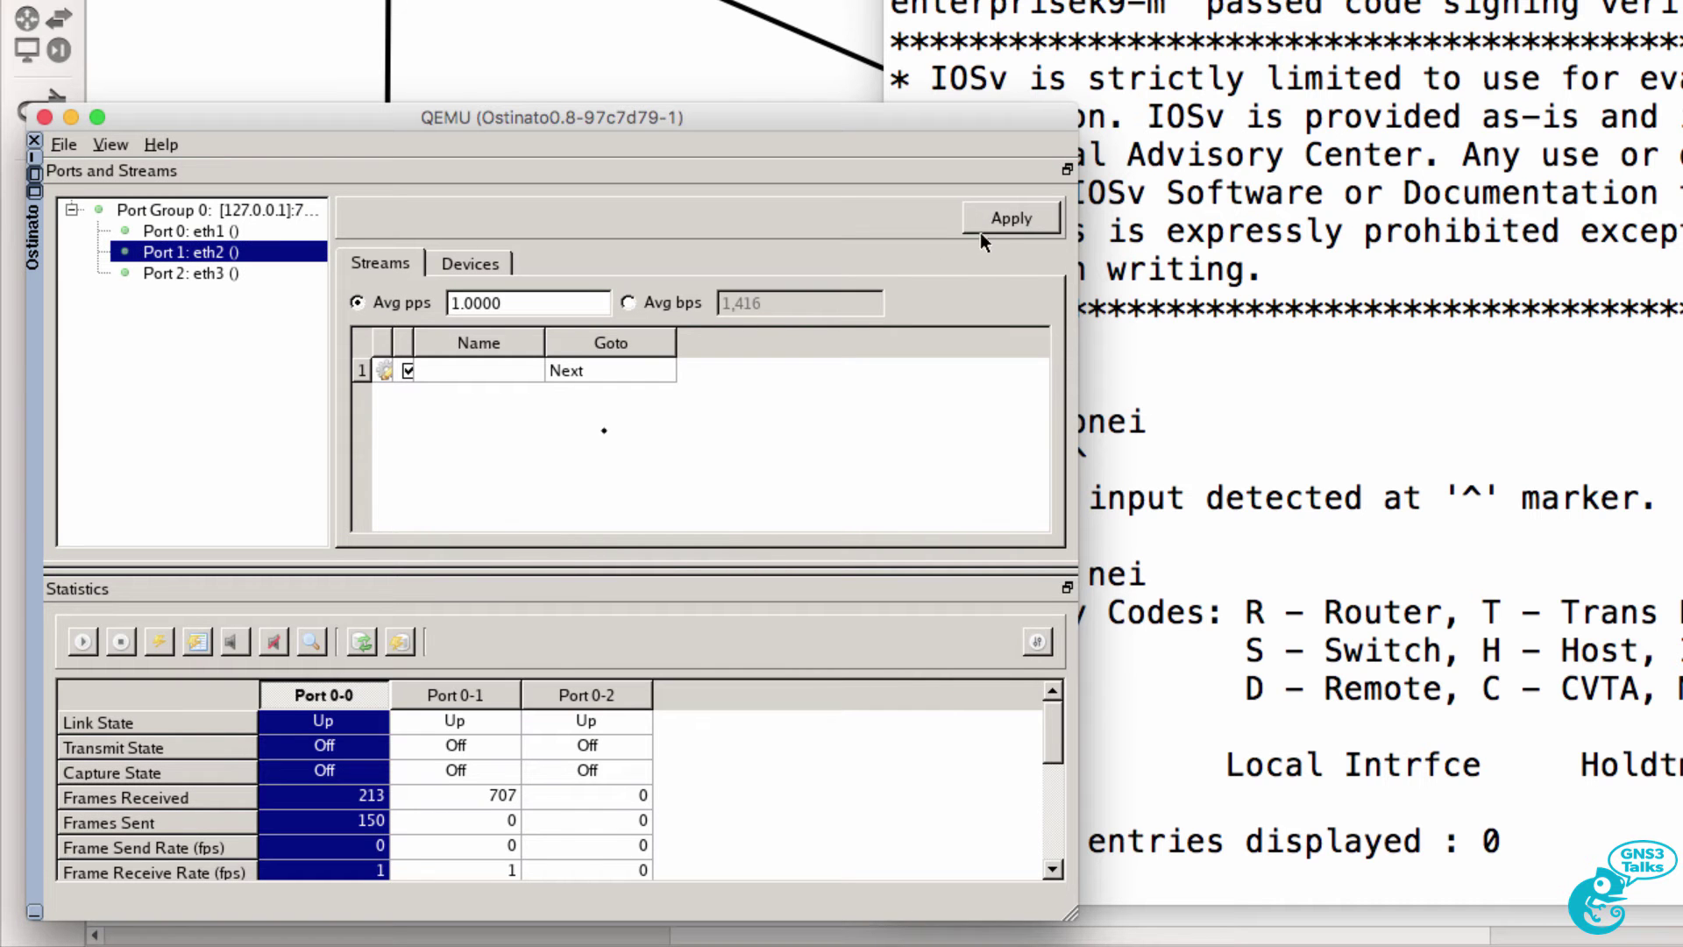
{"action": "left_click", "coordinate": [482, 701]}
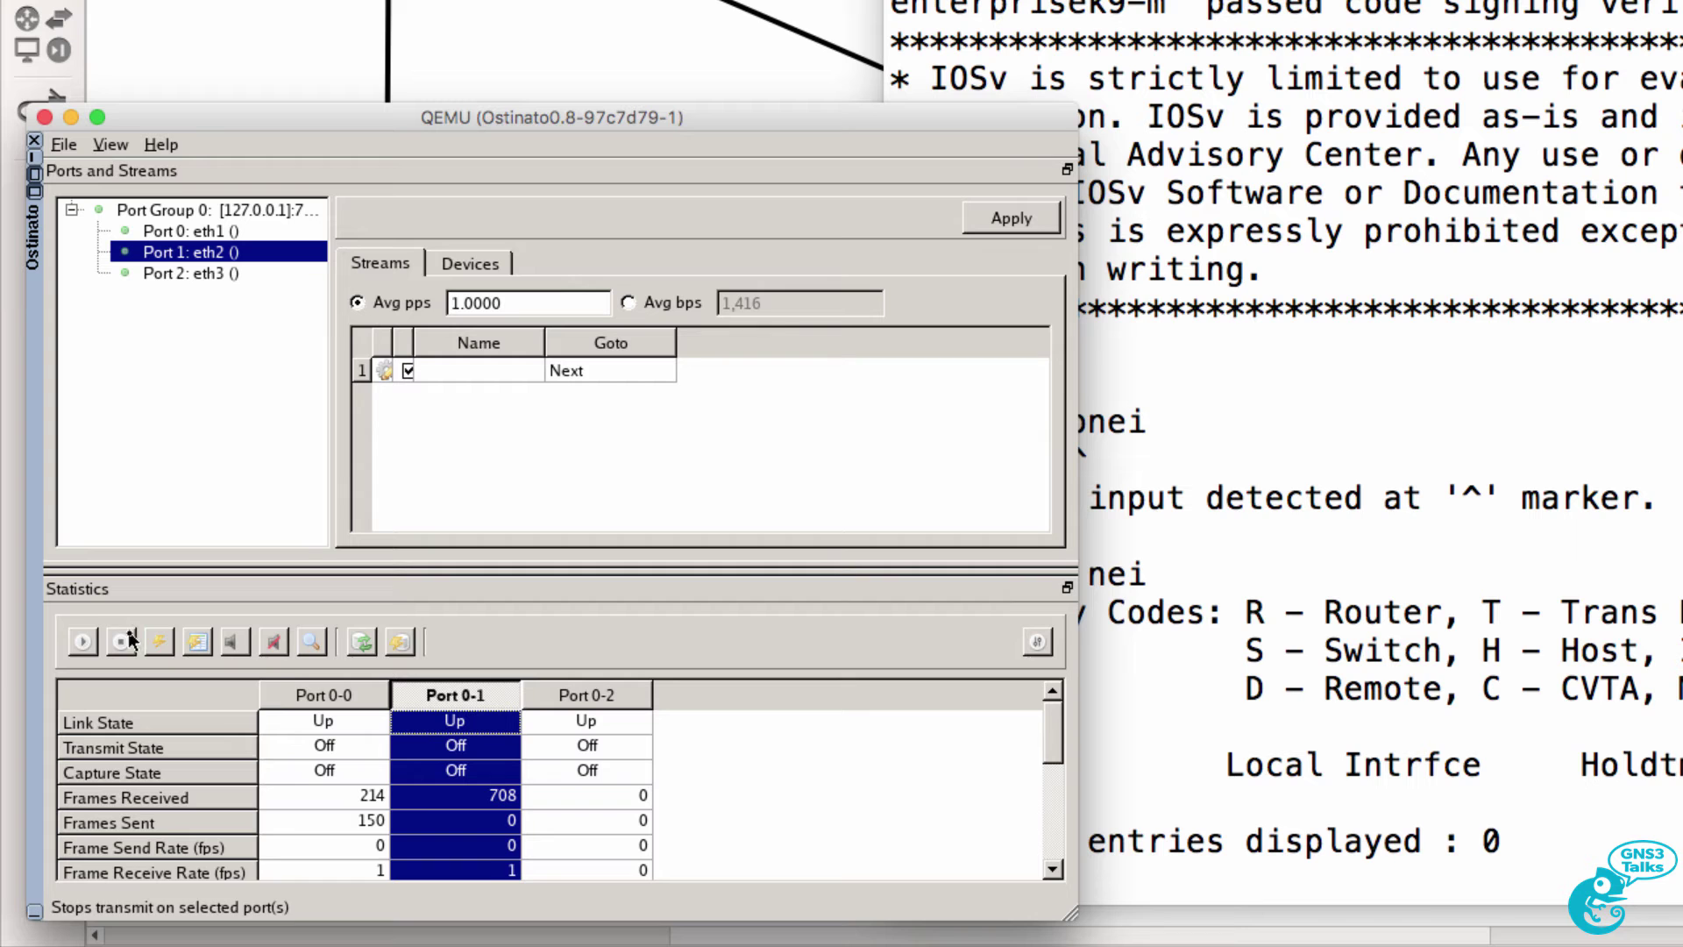
{"action": "left_click", "coordinate": [85, 647]}
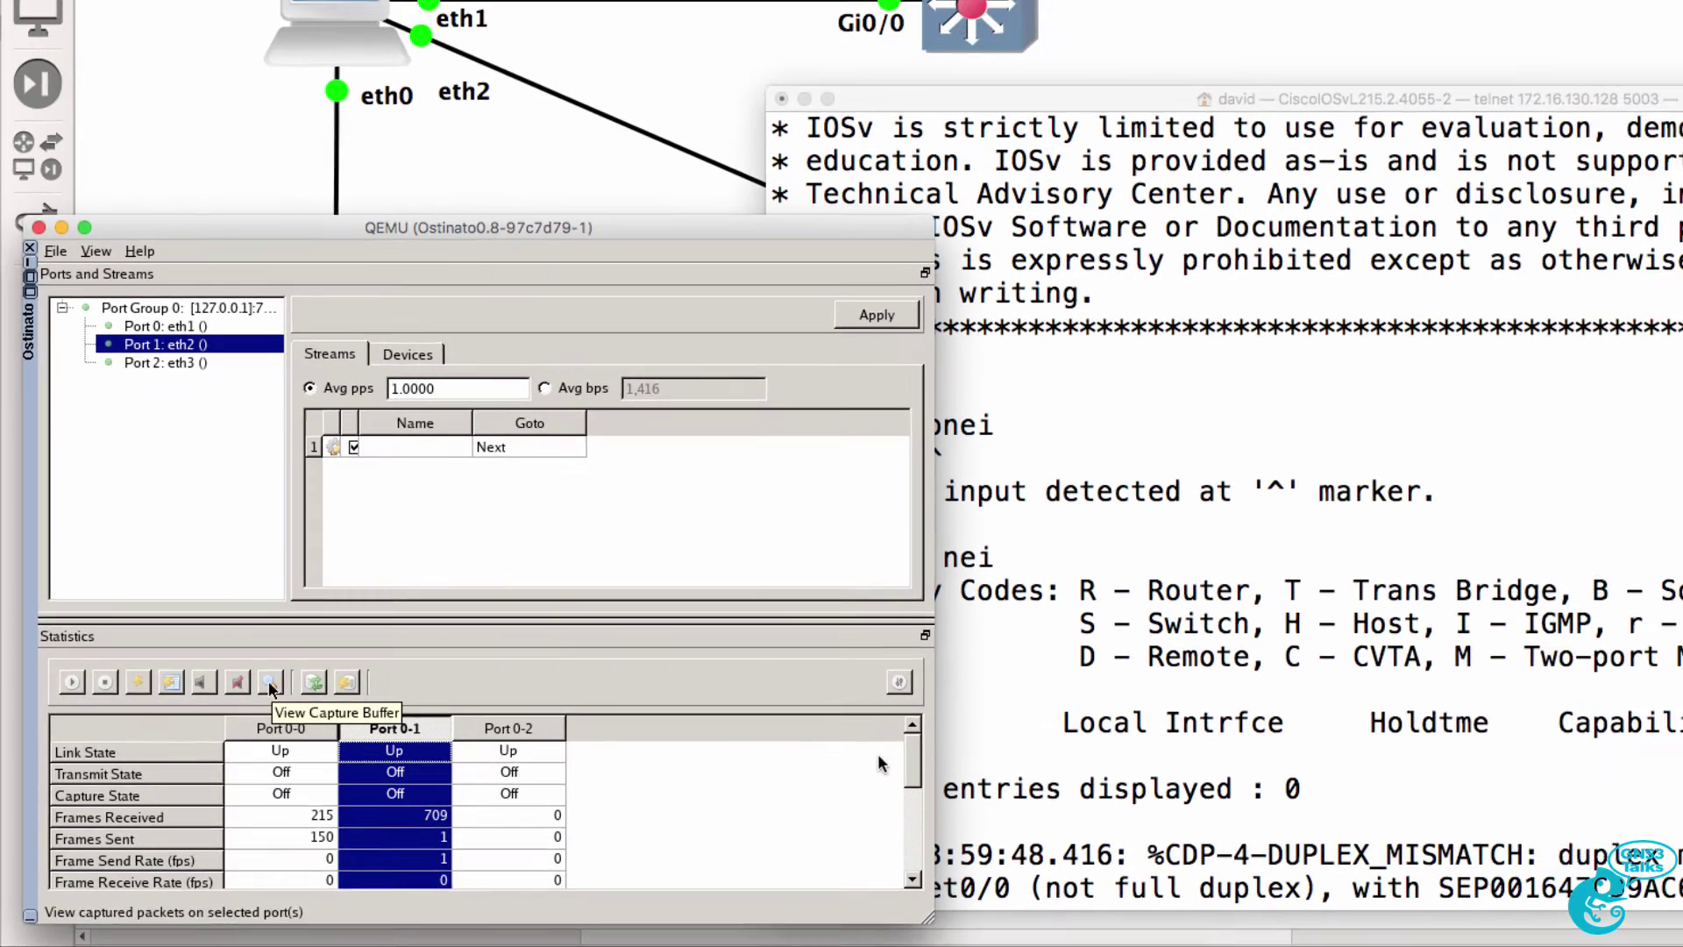
Run 'sh cdp nei' on s2 to see IP phone SEP001647CD9AC6 listed on Gig 0/0.
{"action": "left_click", "coordinate": [1165, 746]}
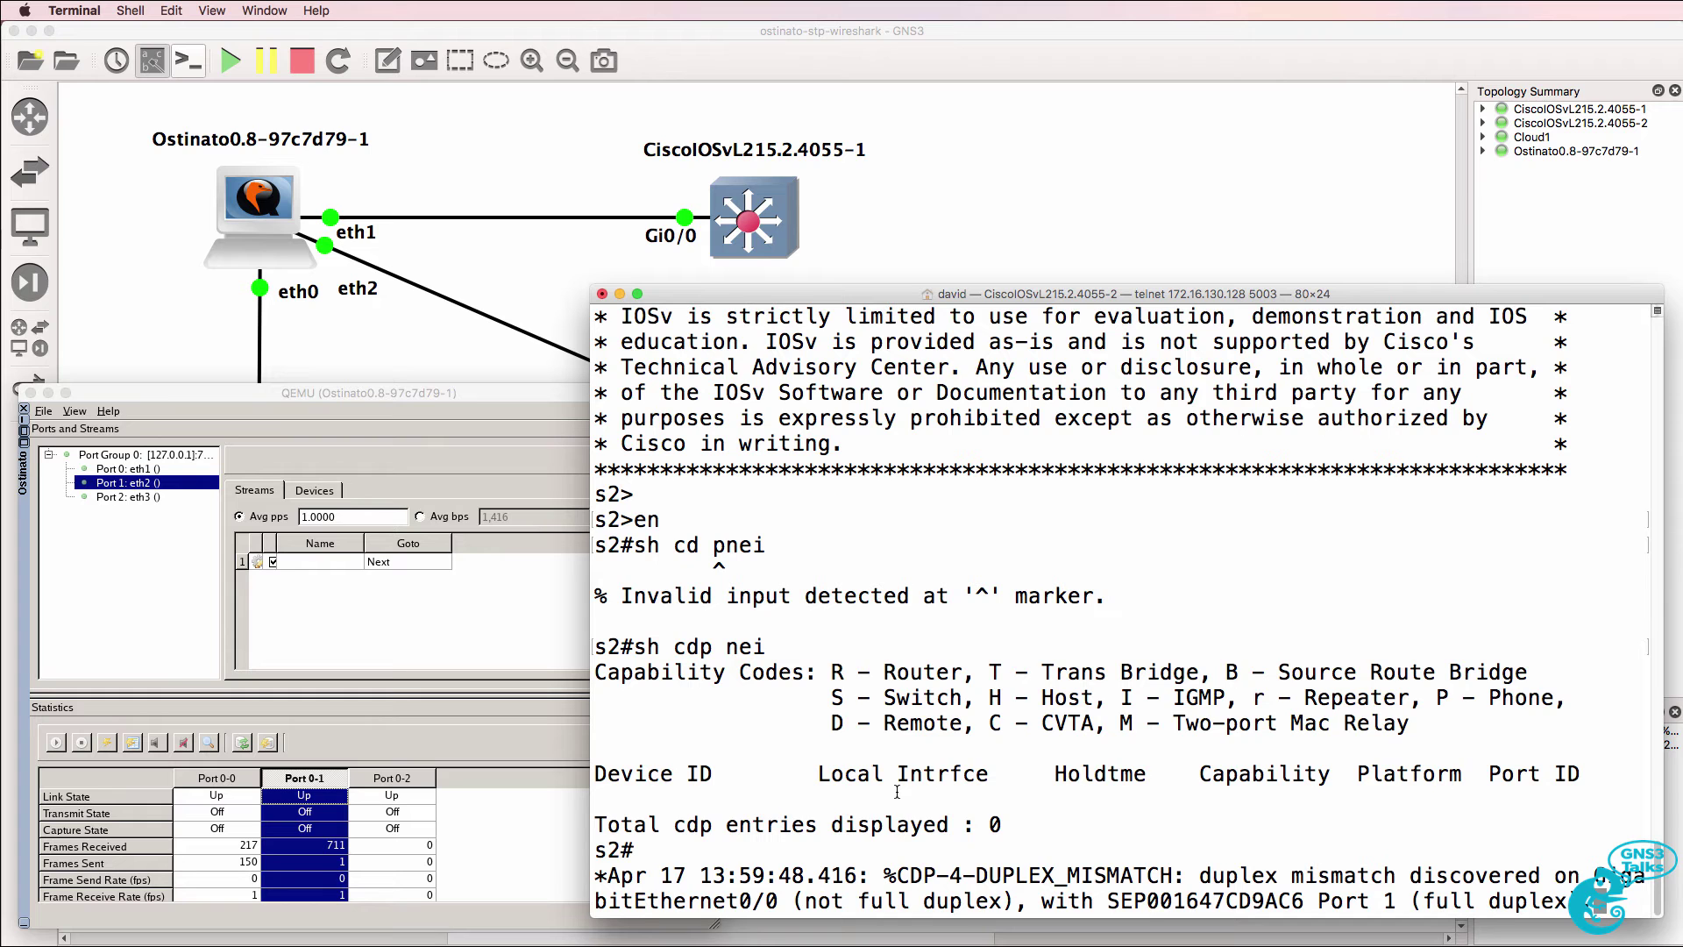
{"action": "key", "text": "Return"}
{"action": "key", "text": "Return"}
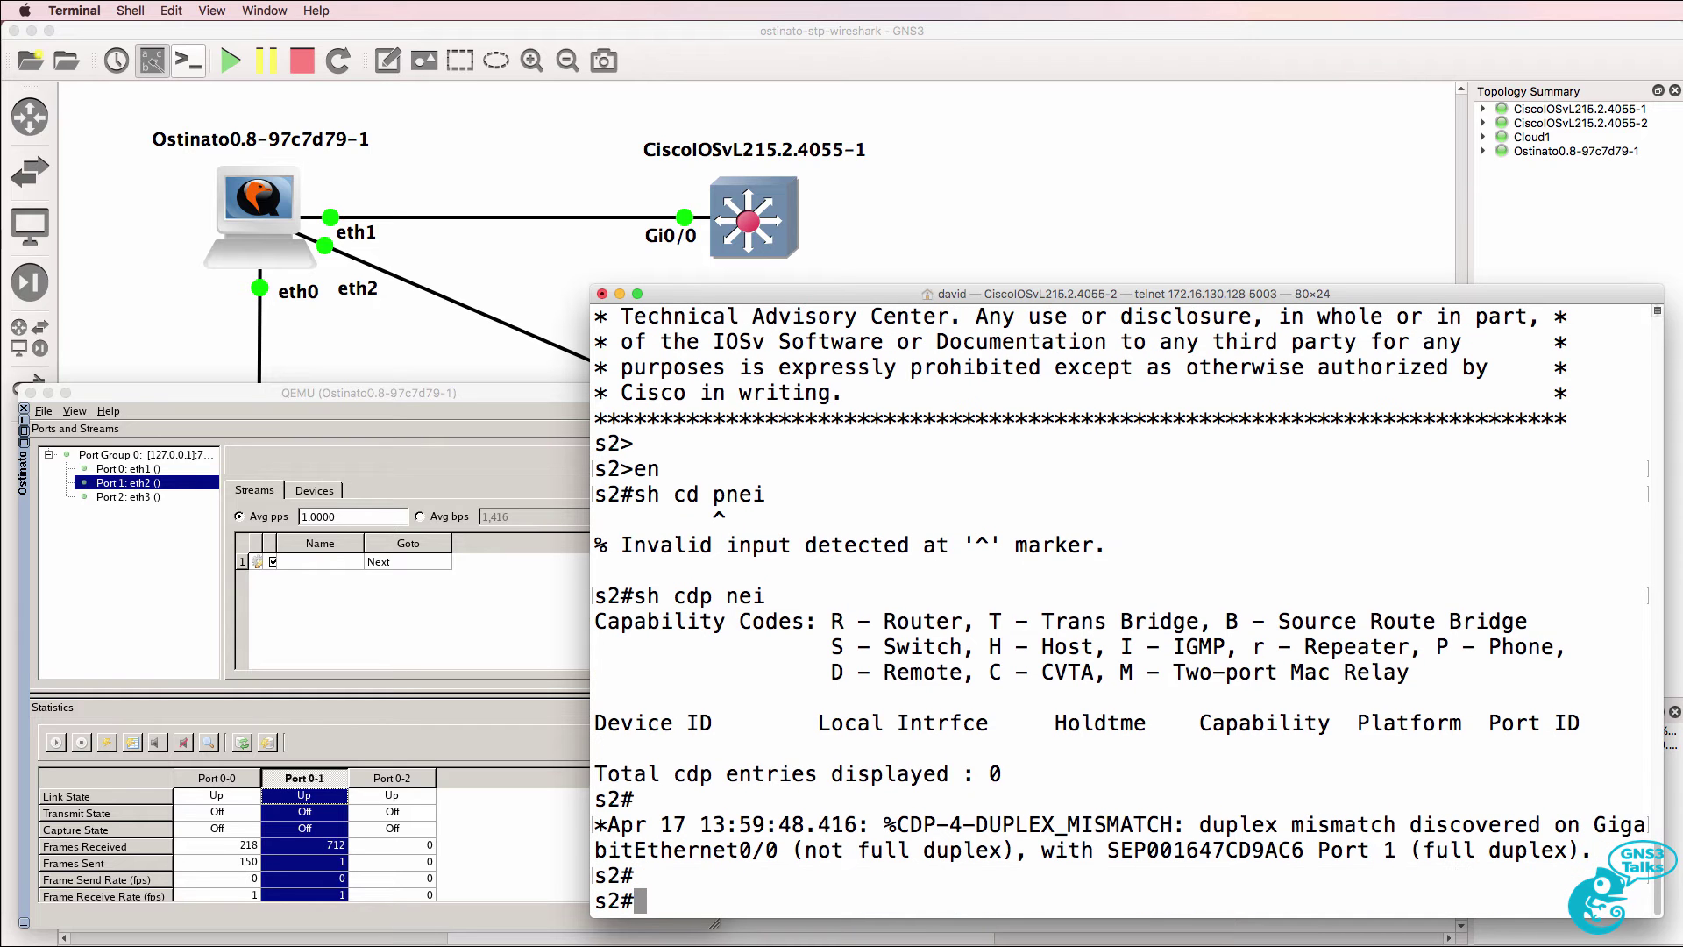
{"action": "type", "text": "sh cdp nei"}
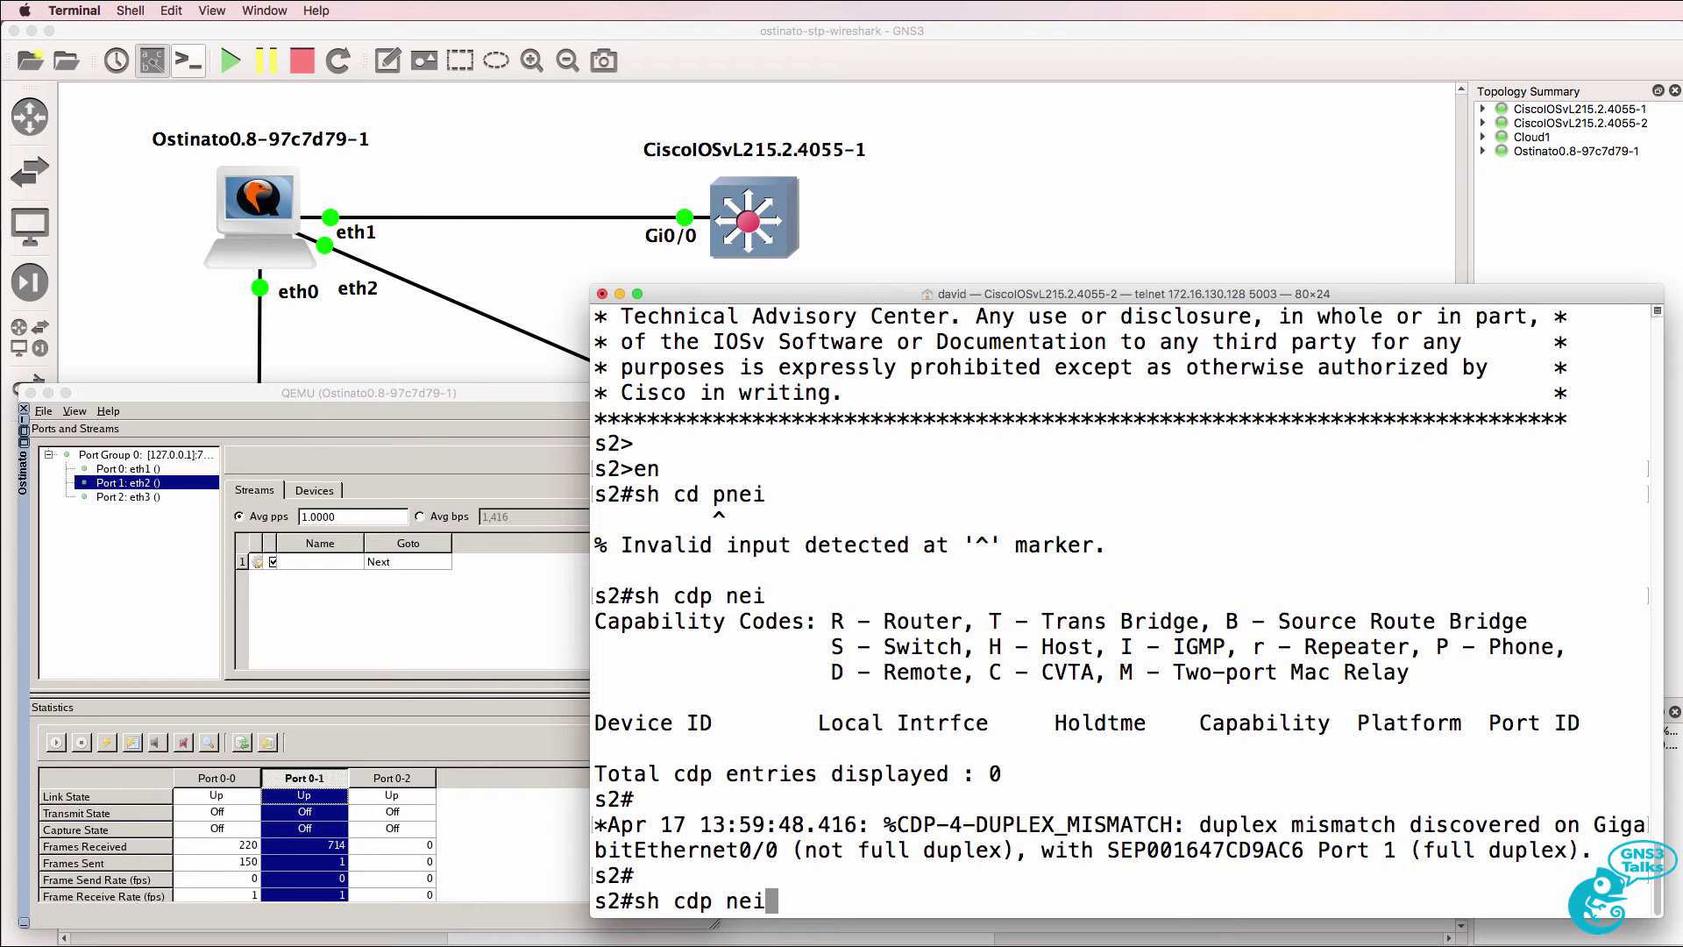
{"action": "key", "text": "Return"}
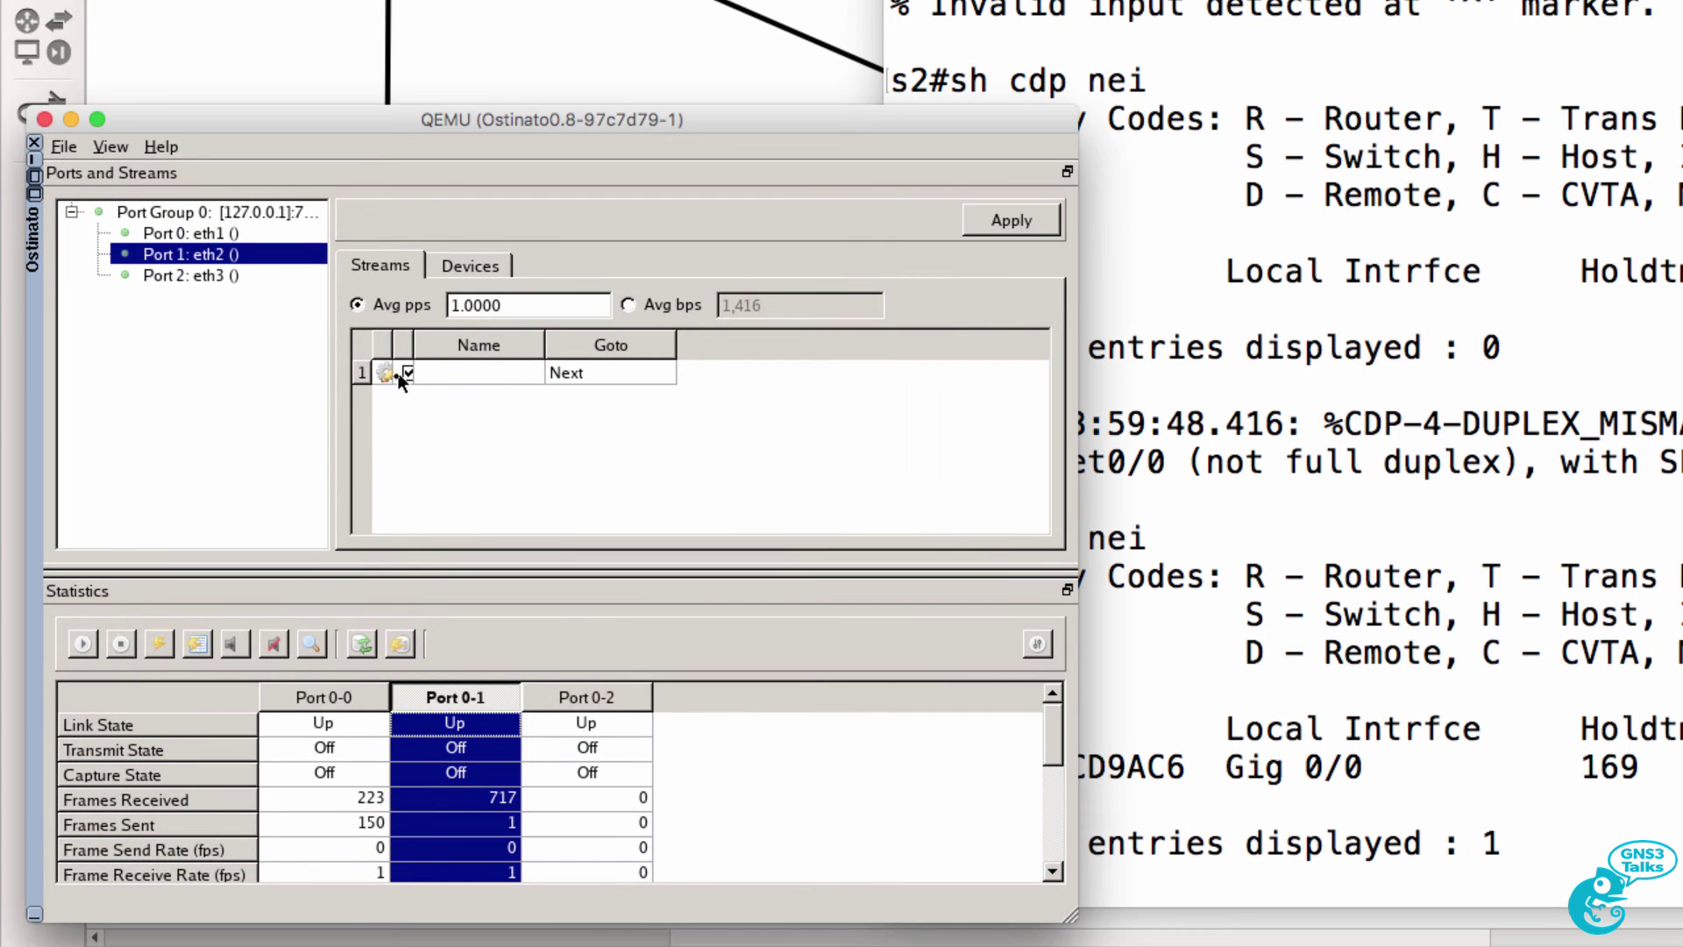
{"action": "left_click", "coordinate": [385, 375]}
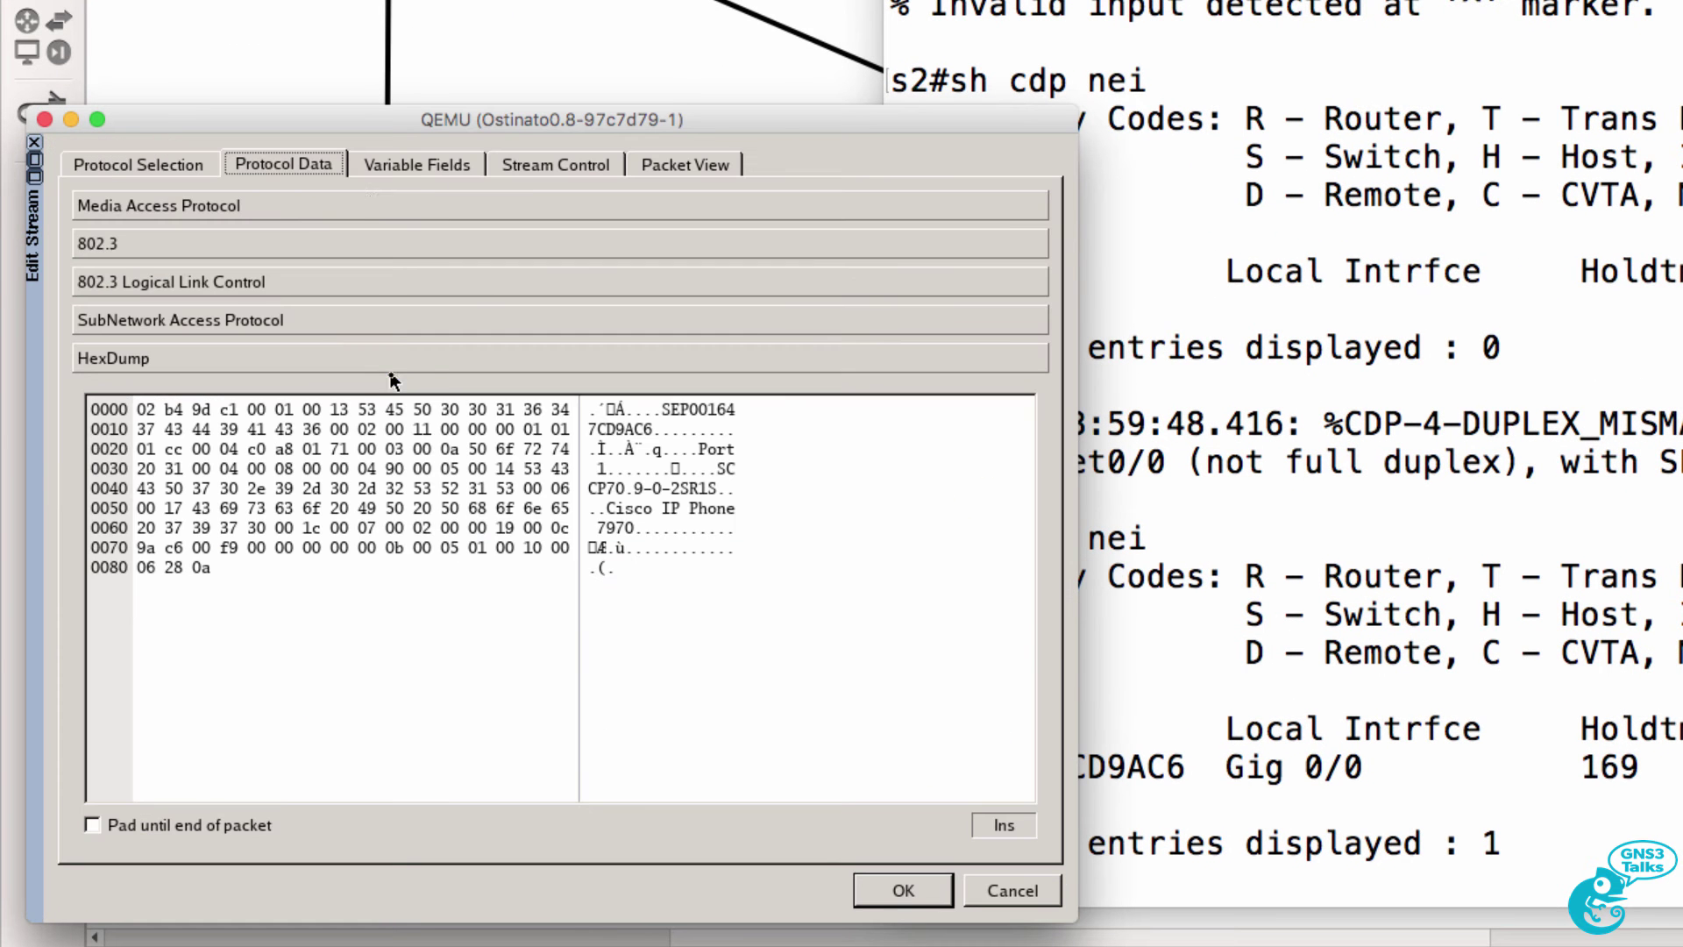
{"action": "left_click", "coordinate": [533, 162]}
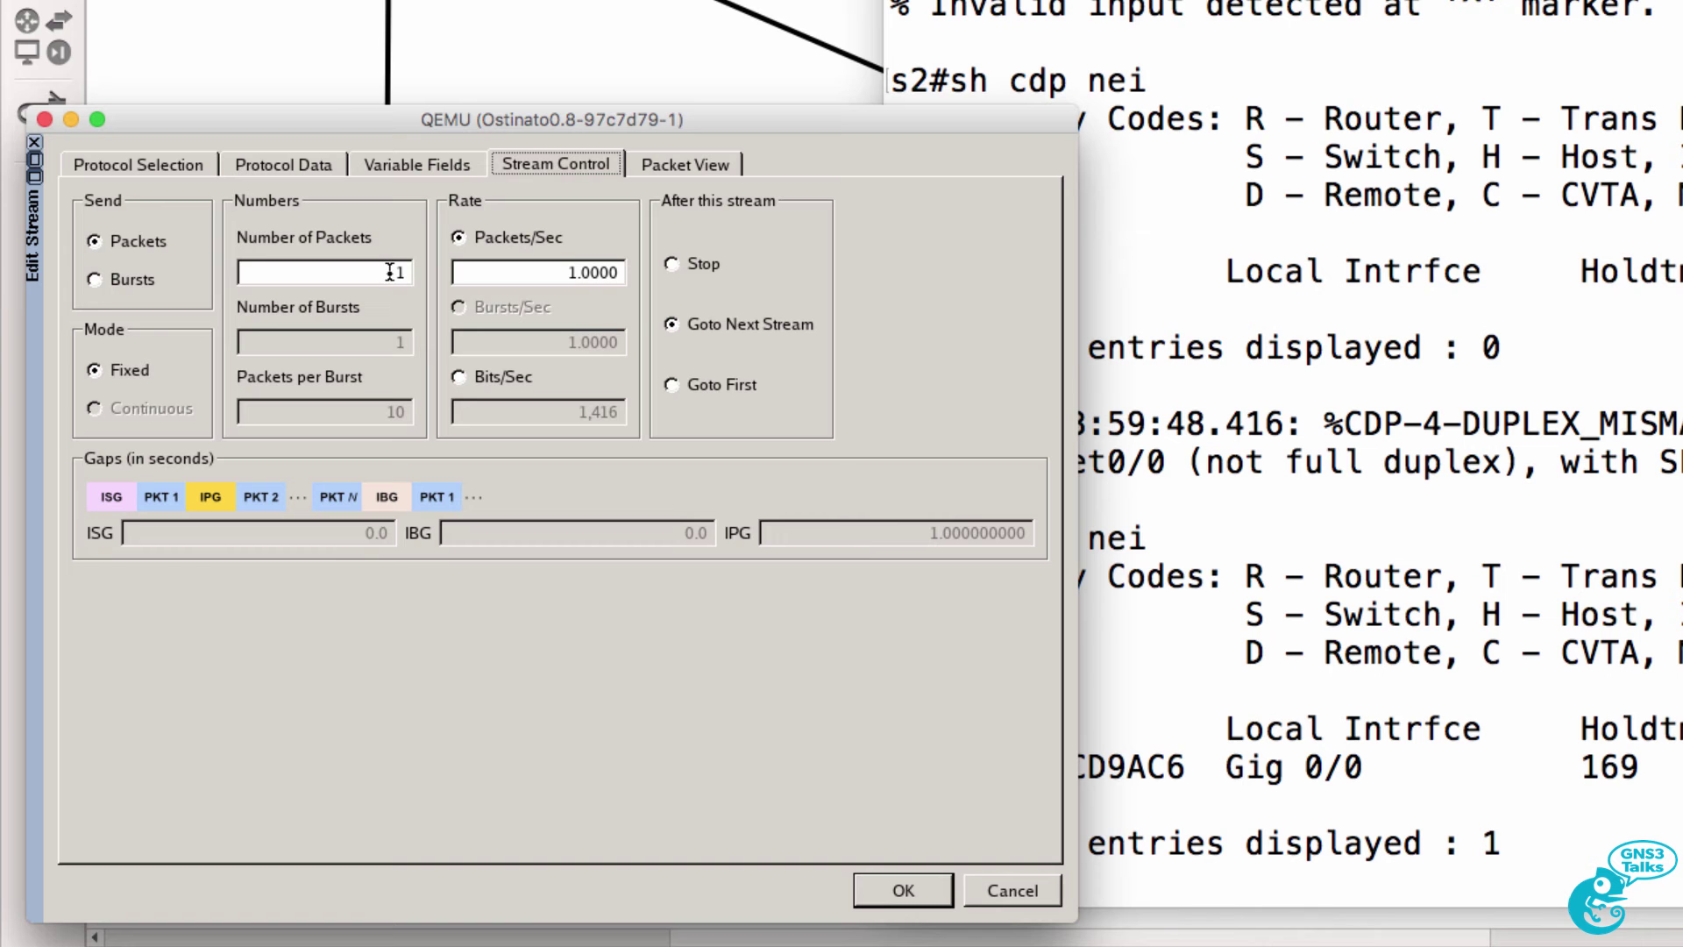
{"action": "left_click", "coordinate": [1004, 891]}
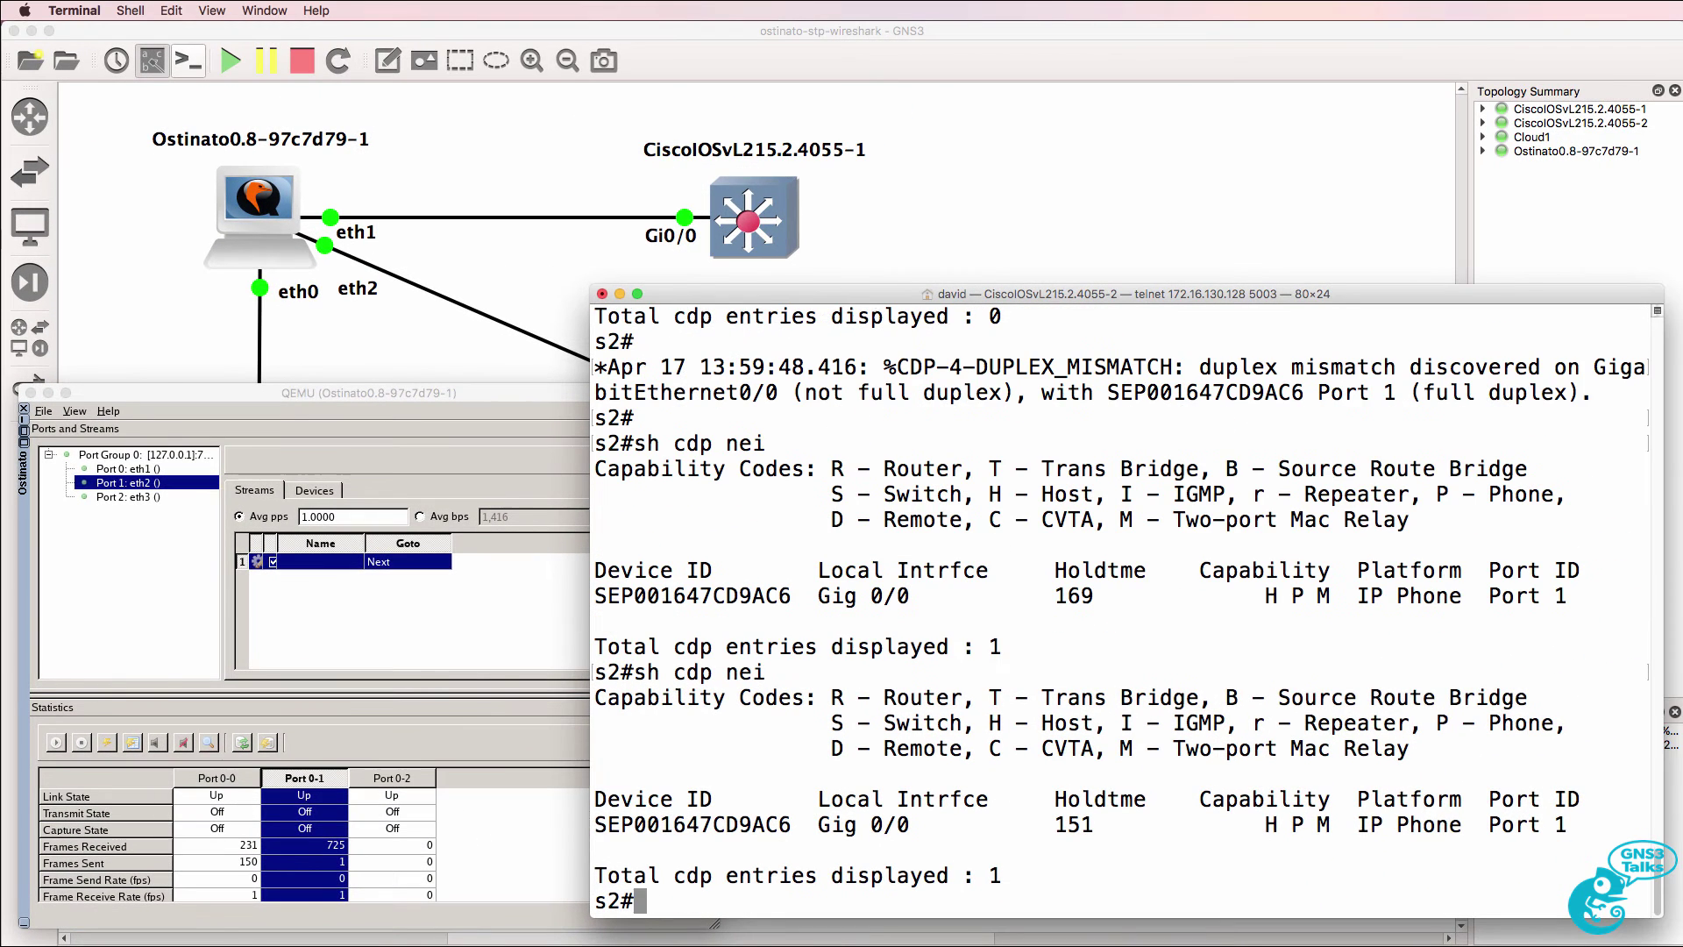
Run CDP neighbor listings on s2 repeatedly, watching the phone's holdtime count down from 144.
{"action": "type", "text": "sh cdp nei de"}
{"action": "key", "text": "Tab"}
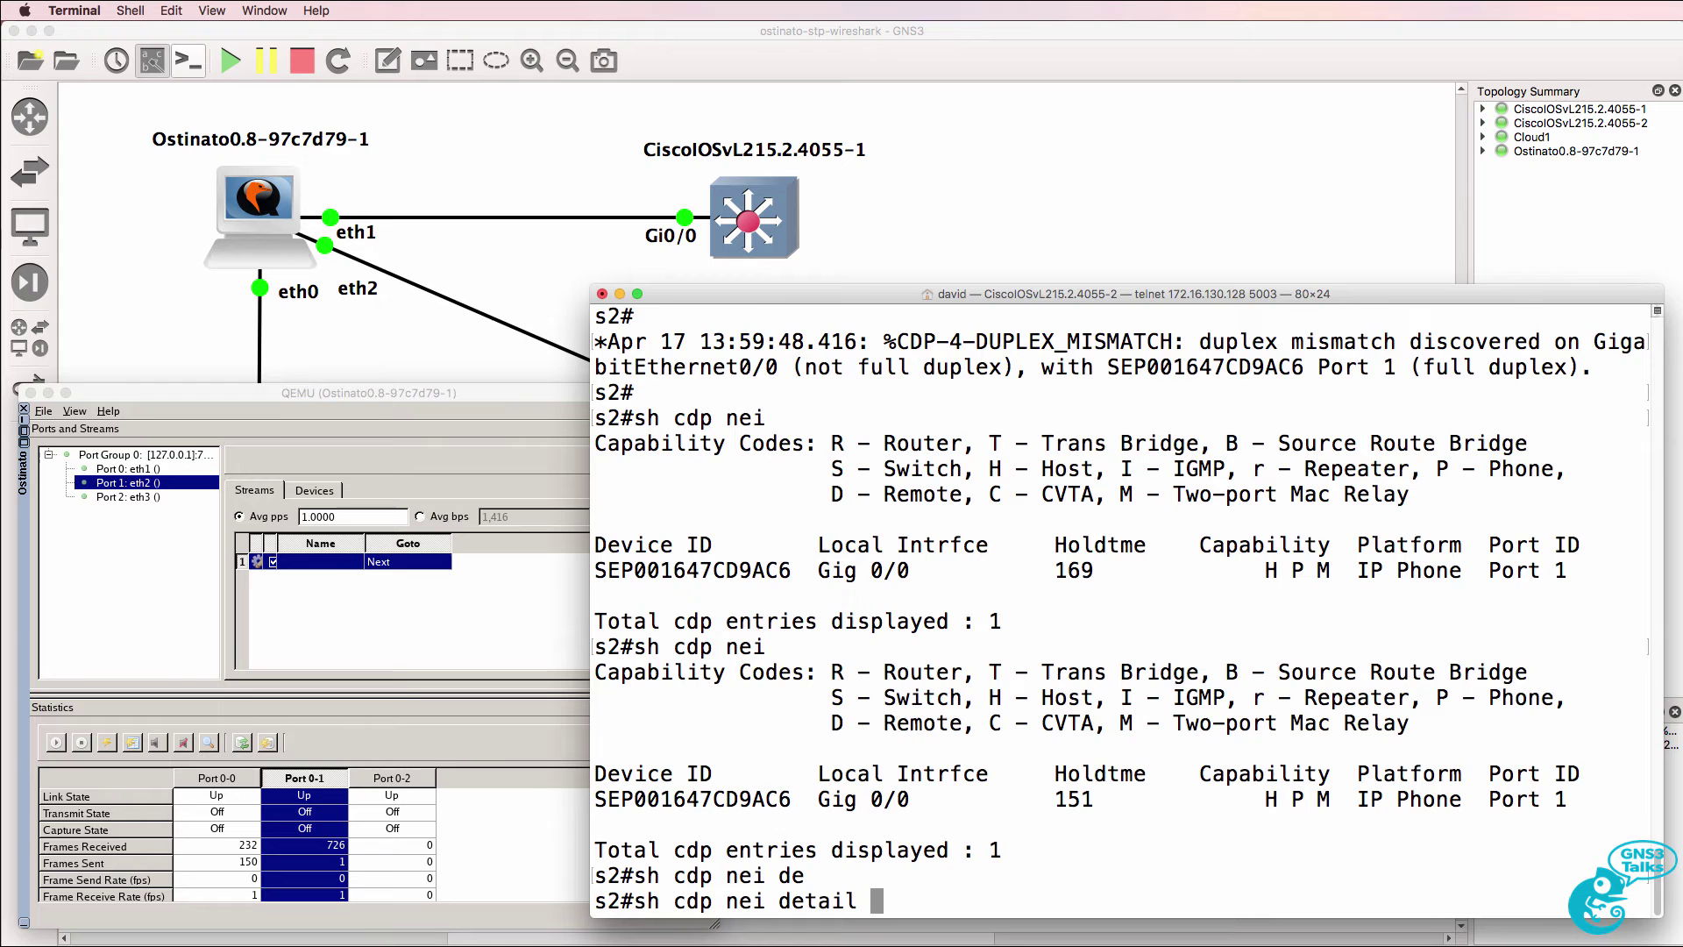
{"action": "key", "text": "Return"}
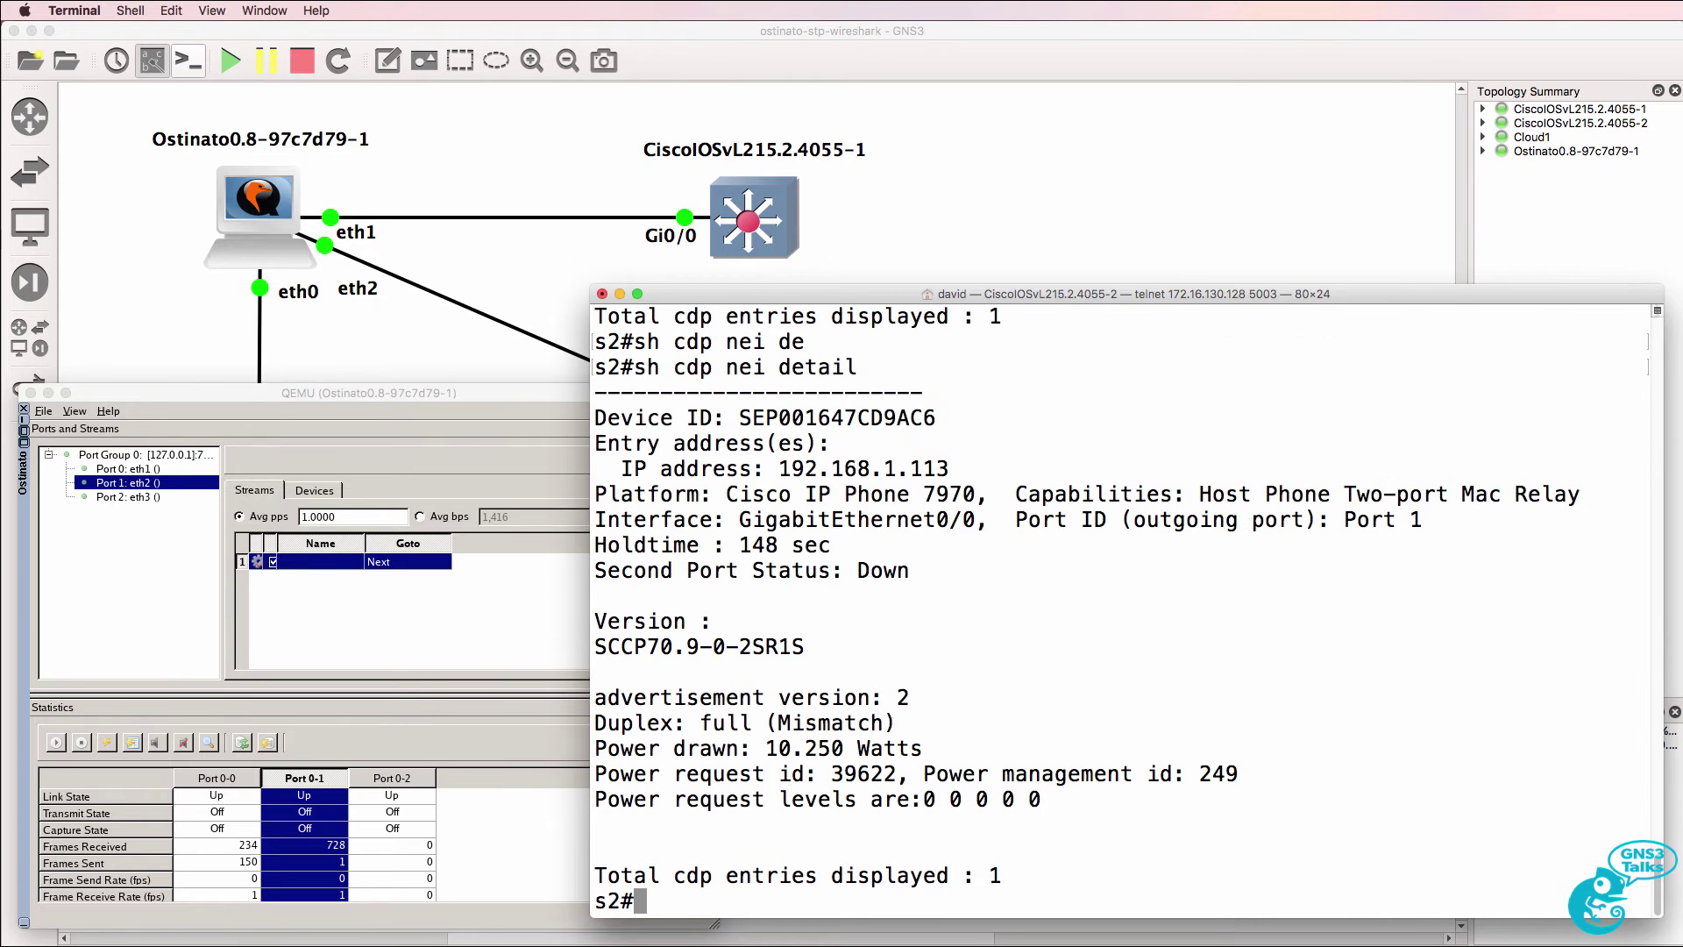
{"action": "type", "text": "sh cdp nei"}
{"action": "key", "text": "Return"}
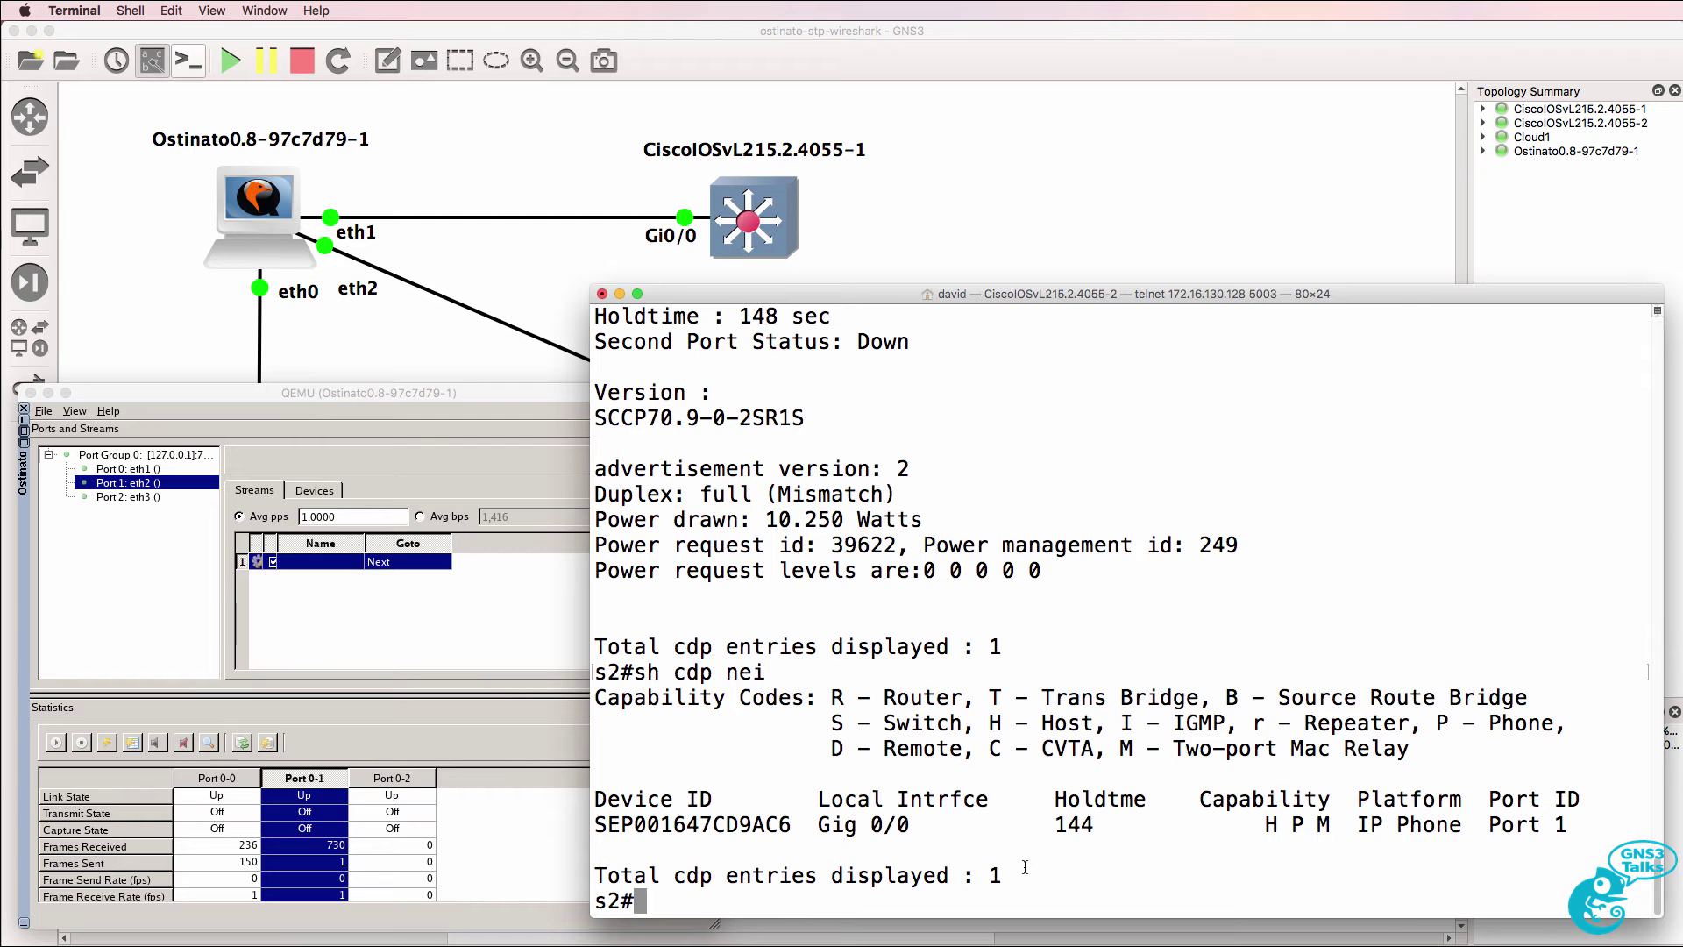
{"action": "left_click_drag", "start_coordinate": [1094, 826], "coordinate": [946, 833]}
{"action": "key", "text": "Up"}
{"action": "key", "text": "Return"}
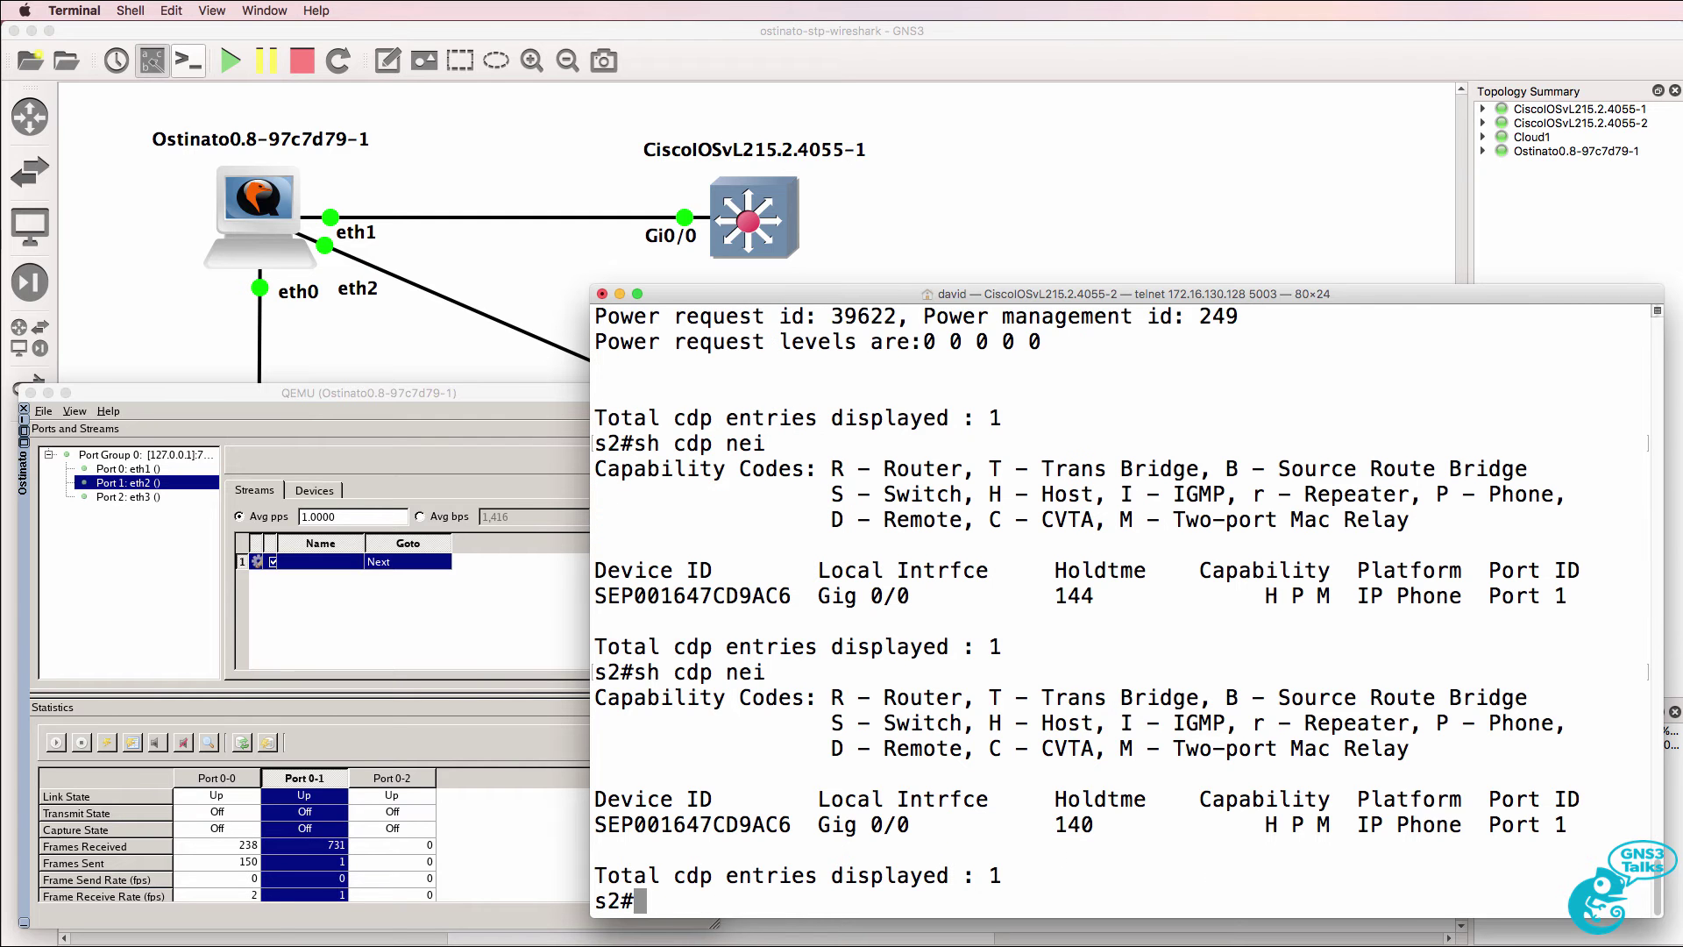
{"action": "key", "text": "Up"}
{"action": "key", "text": "Return"}
{"action": "key", "text": "Up"}
{"action": "key", "text": "Return"}
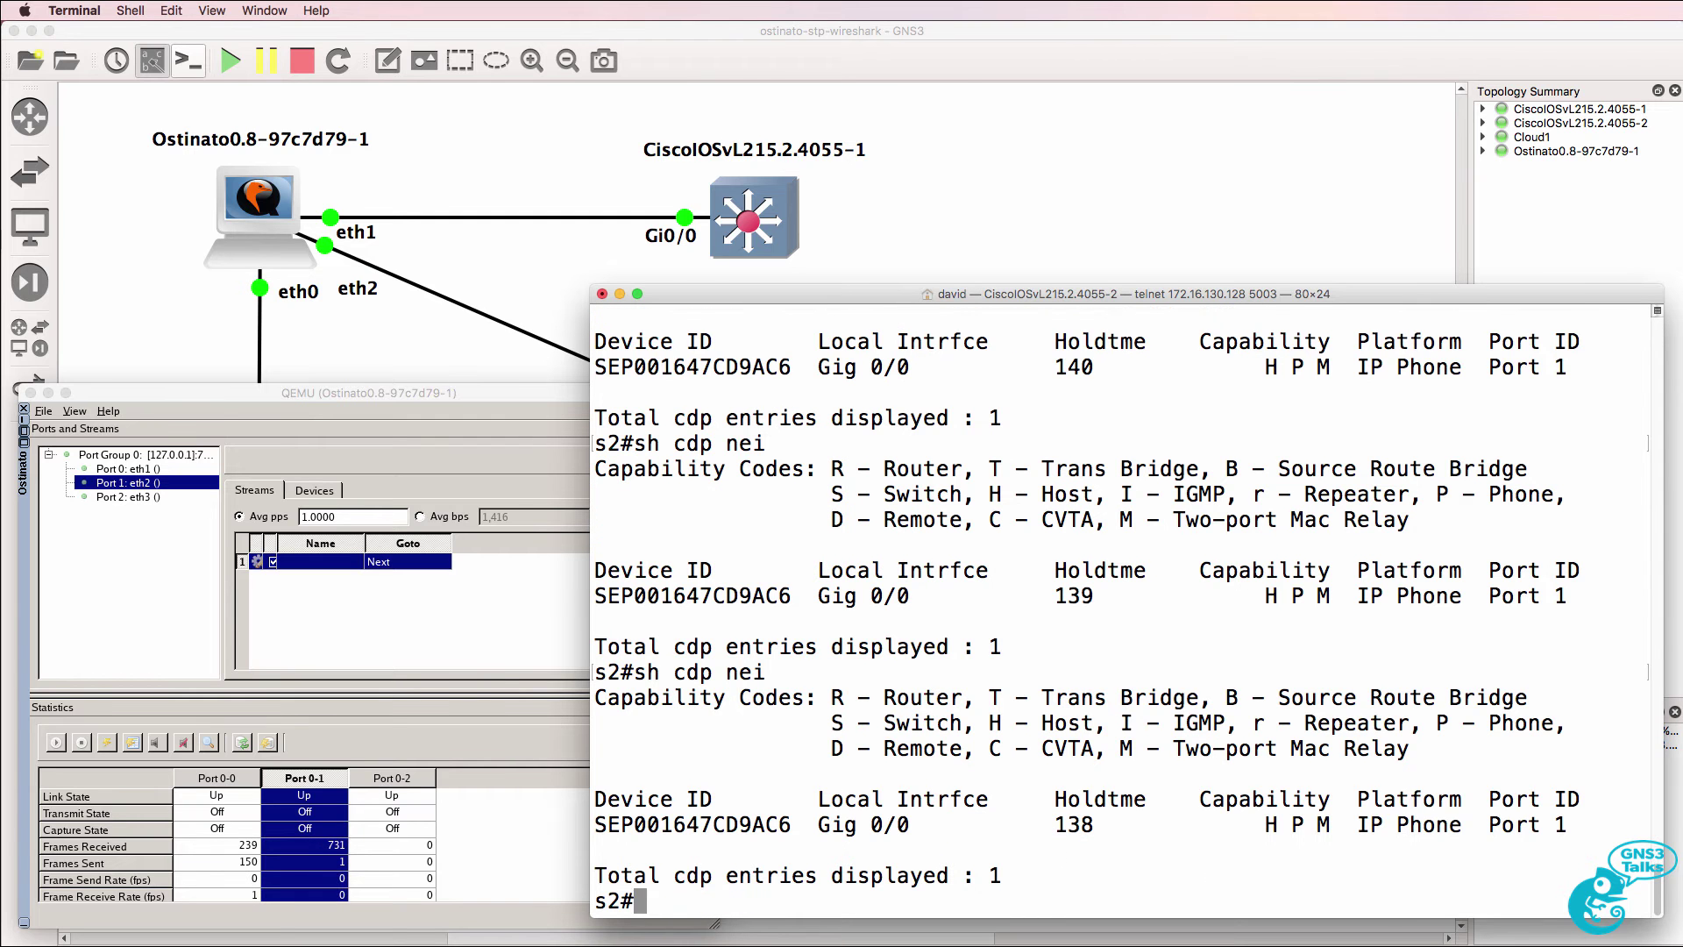
{"action": "key", "text": "Up"}
{"action": "key", "text": "Return"}
Note s2's duplex mismatch log and compare the refreshed 172 holdtime with the earlier 137.
{"action": "left_click", "coordinate": [60, 752]}
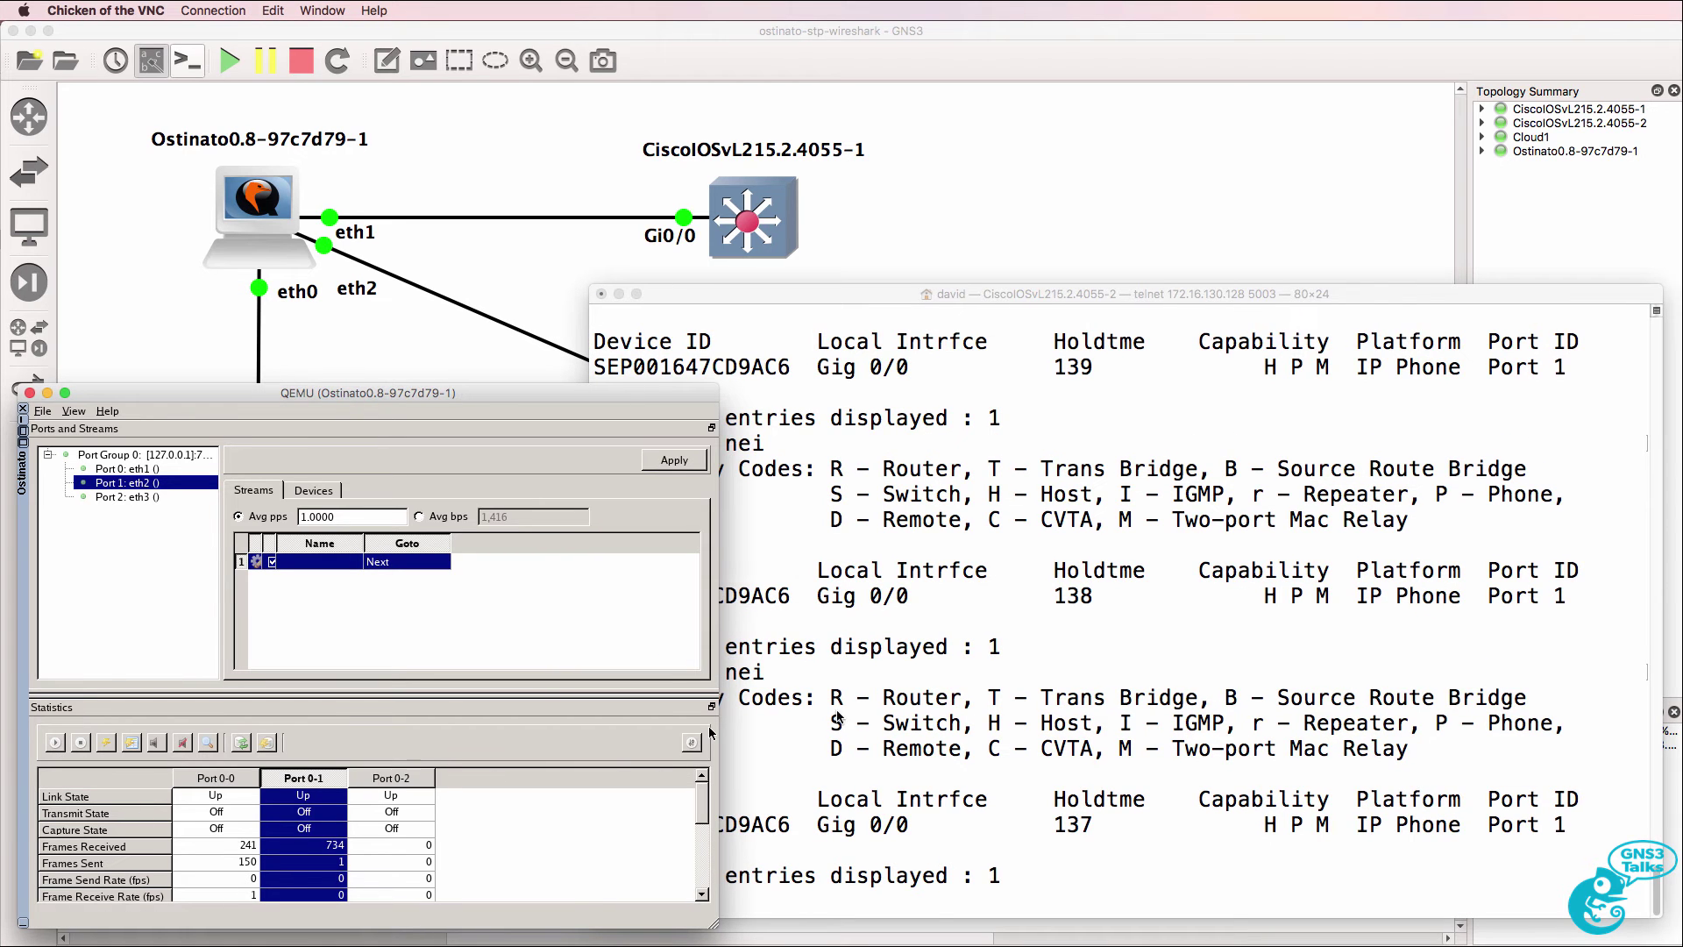
{"action": "left_click", "coordinate": [879, 717]}
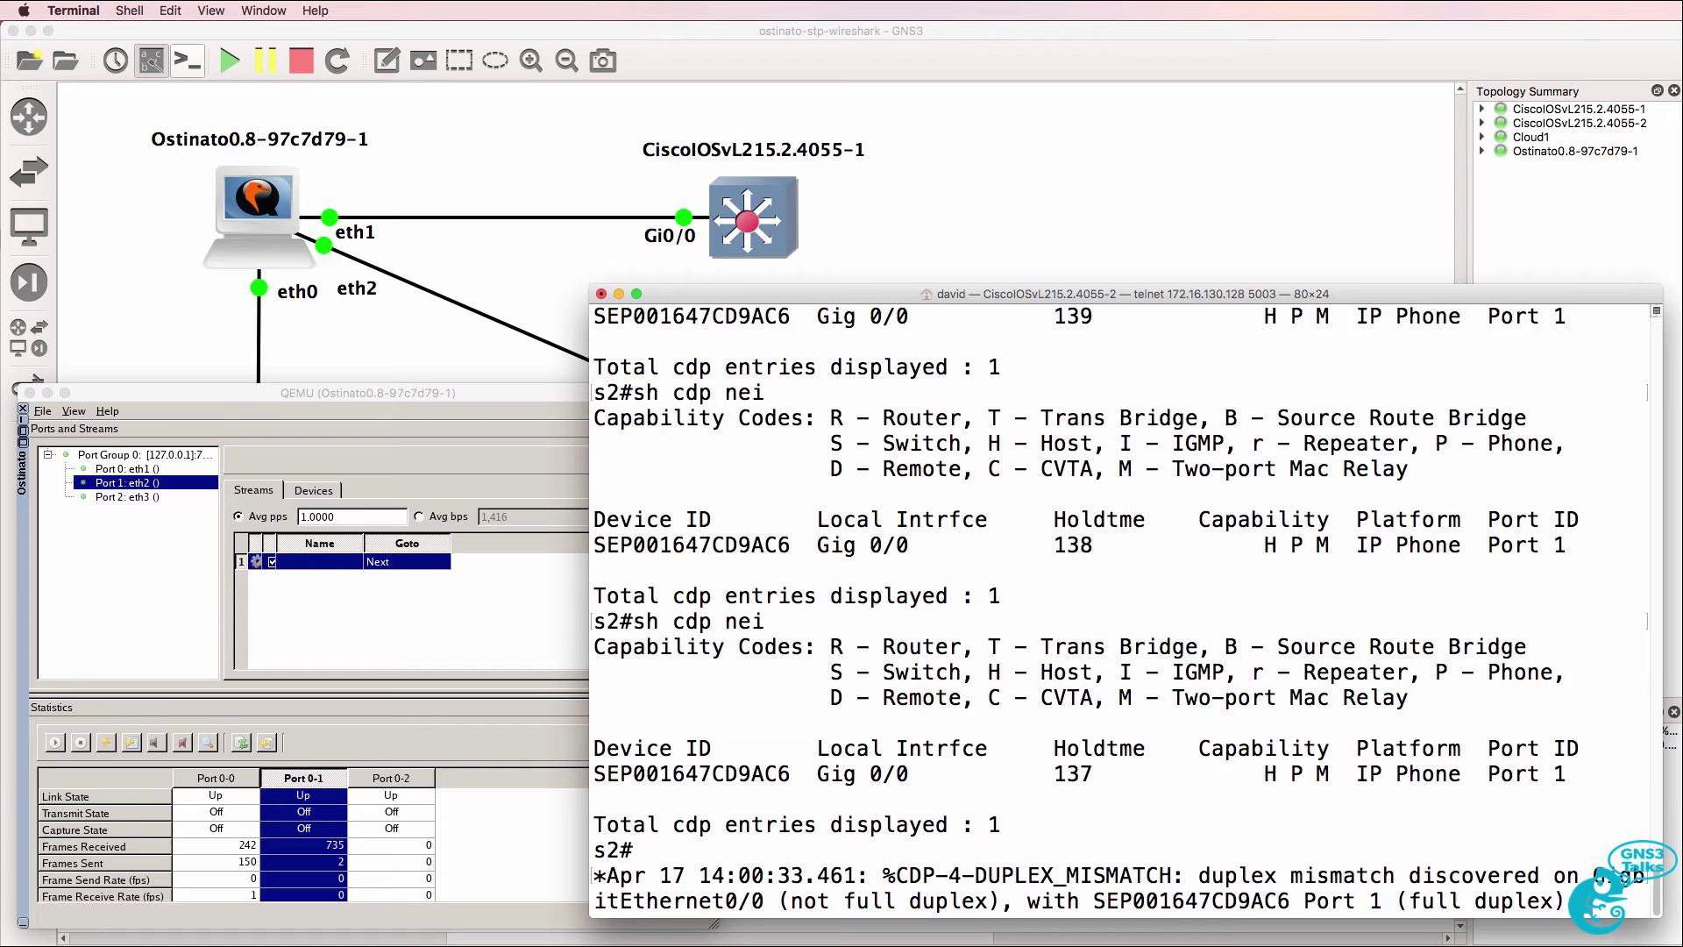
{"action": "key", "text": "Return"}
{"action": "left_click_drag", "start_coordinate": [1578, 875], "coordinate": [409, 808]}
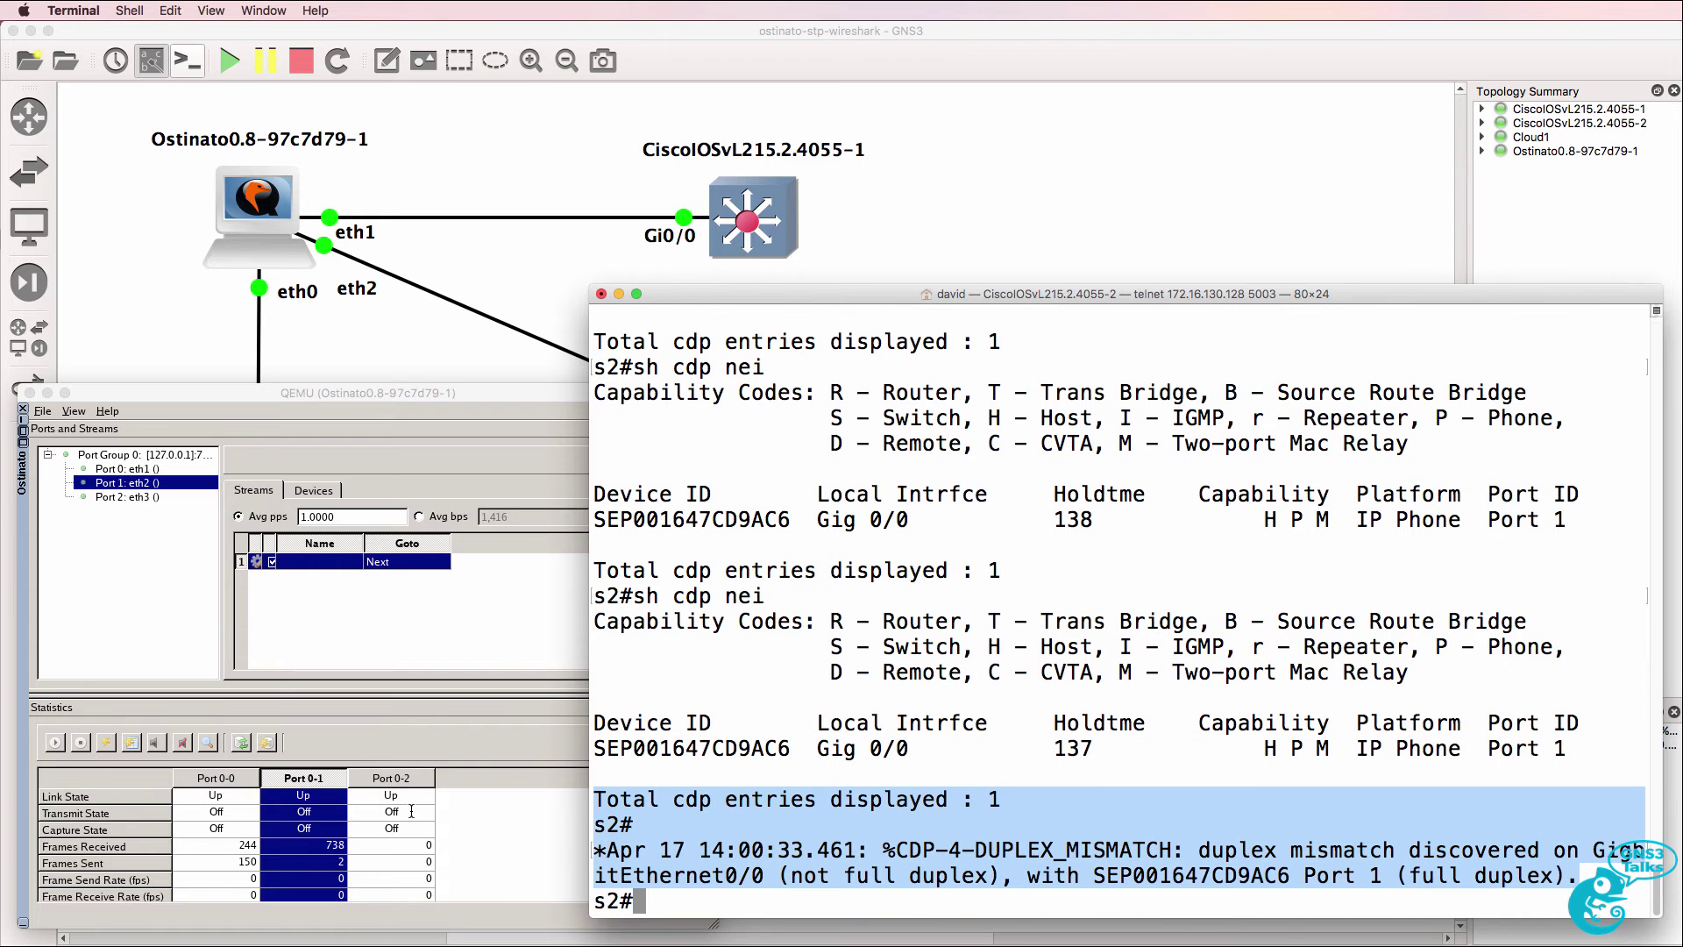
{"action": "key", "text": "Up"}
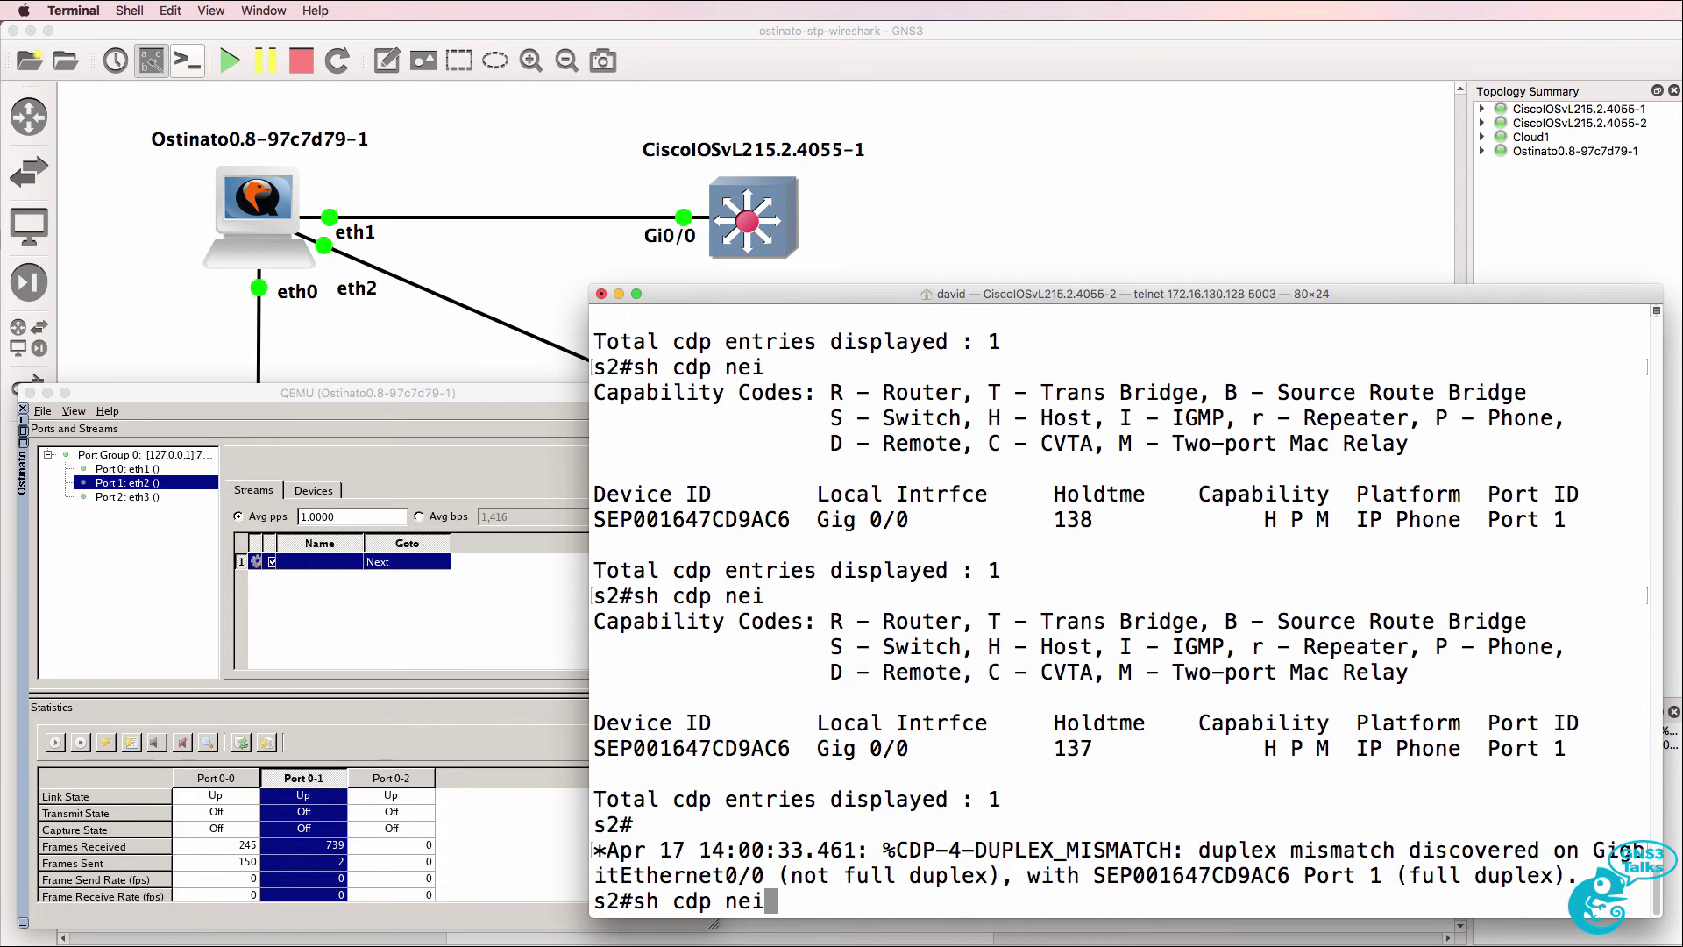
{"action": "key", "text": "Return"}
{"action": "left_click_drag", "start_coordinate": [1015, 826], "coordinate": [1147, 825]}
{"action": "left_click_drag", "start_coordinate": [1043, 519], "coordinate": [1227, 517]}
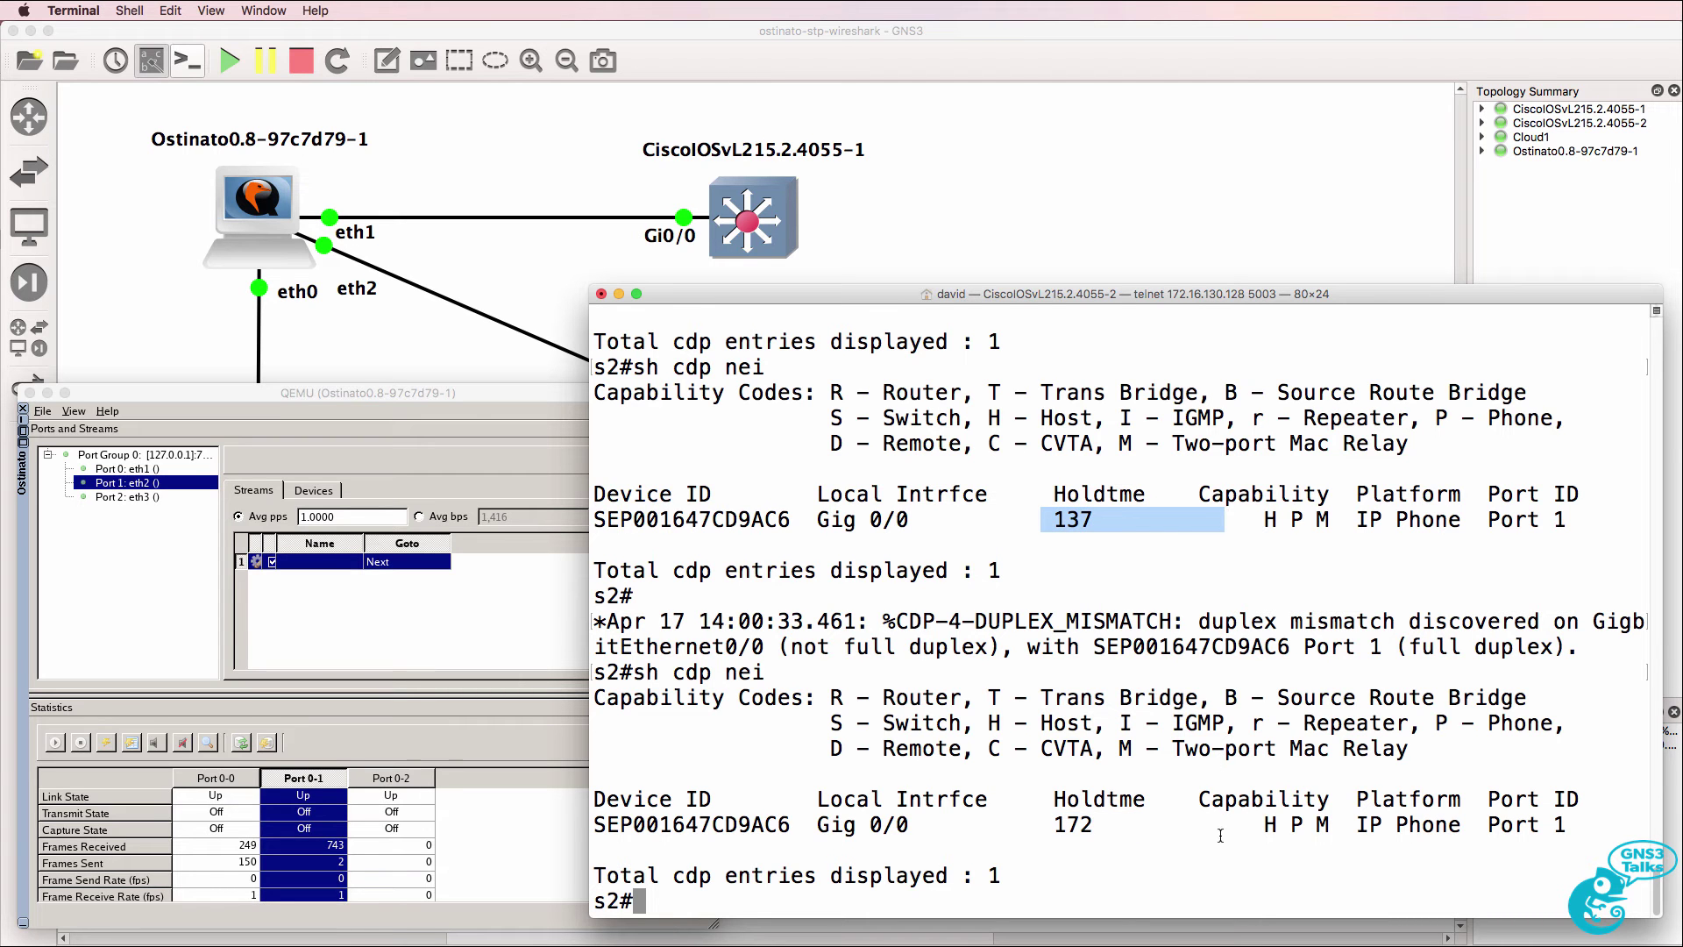
Show s2's detailed CDP entry for the phone, with IP 192.168.1.113 and duplex full.
{"action": "key", "text": "Up"}
{"action": "type", "text": "de"}
{"action": "key", "text": "Tab"}
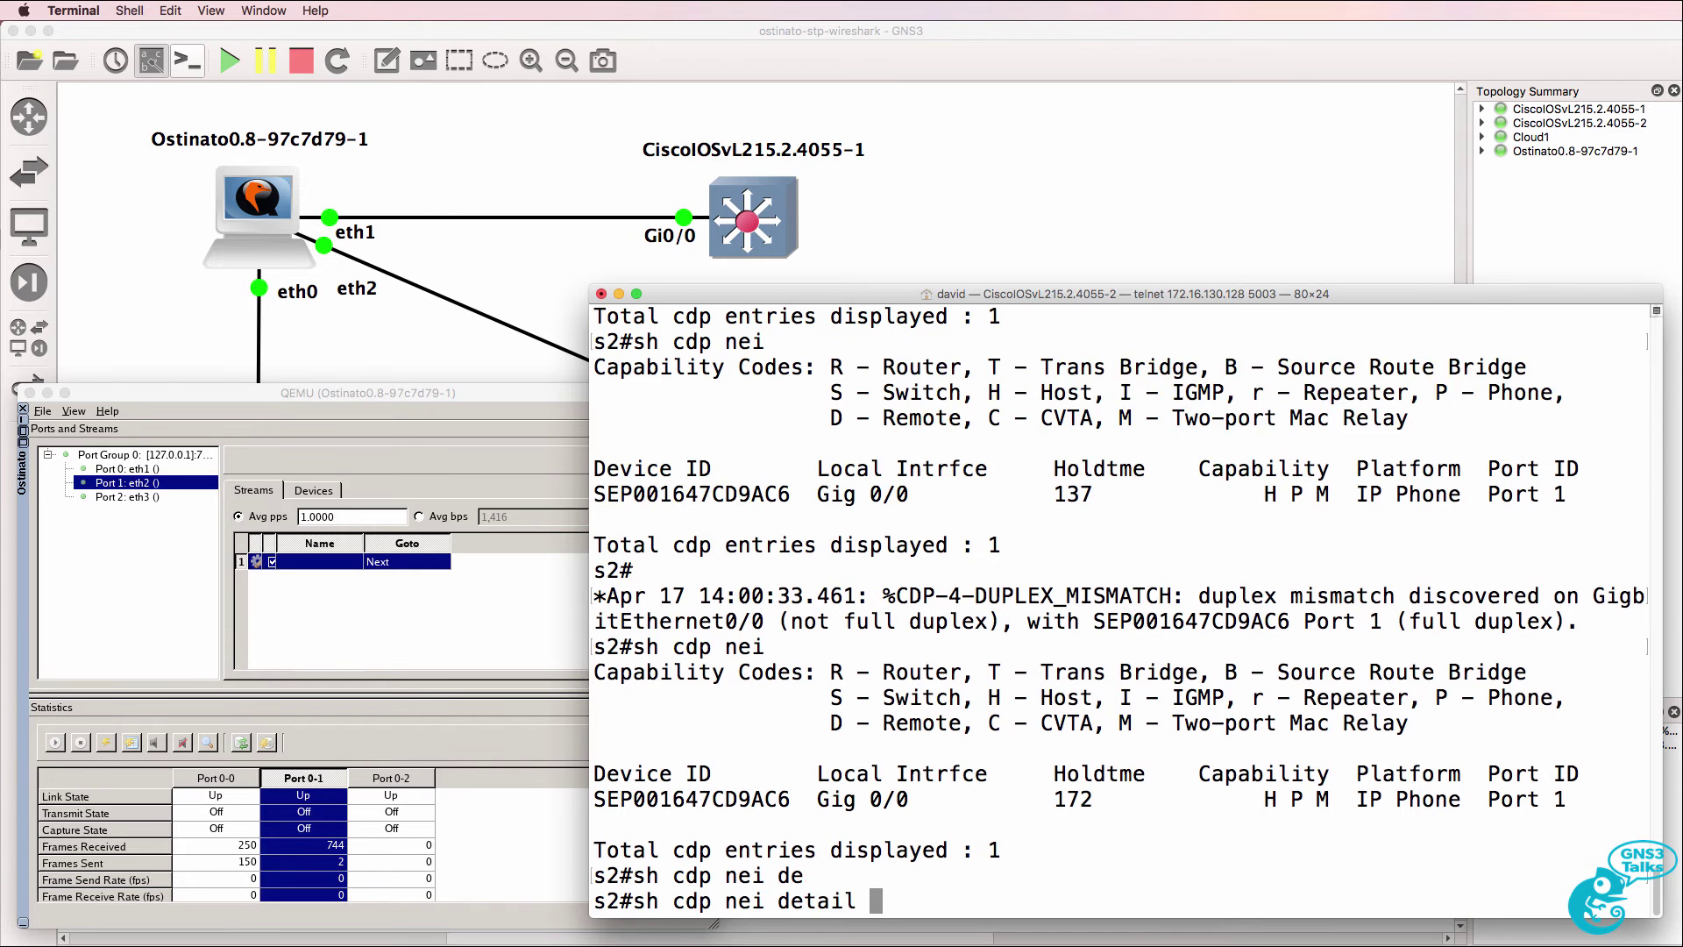
{"action": "key", "text": "Return"}
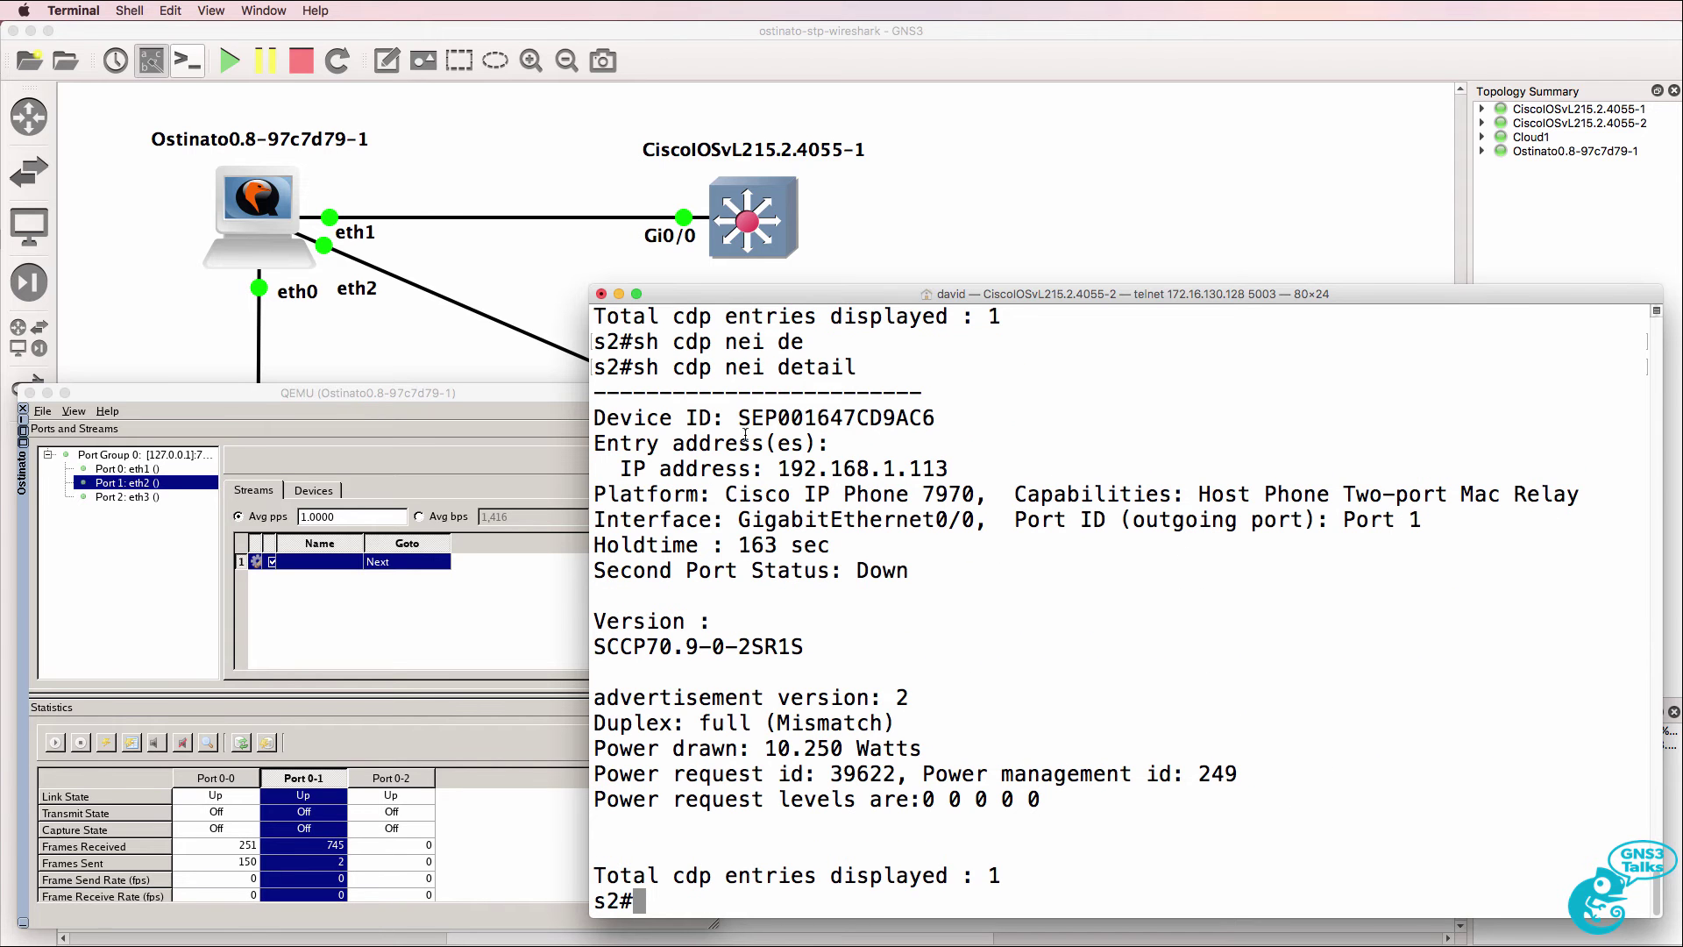
{"action": "left_click_drag", "start_coordinate": [595, 363], "coordinate": [1000, 886]}
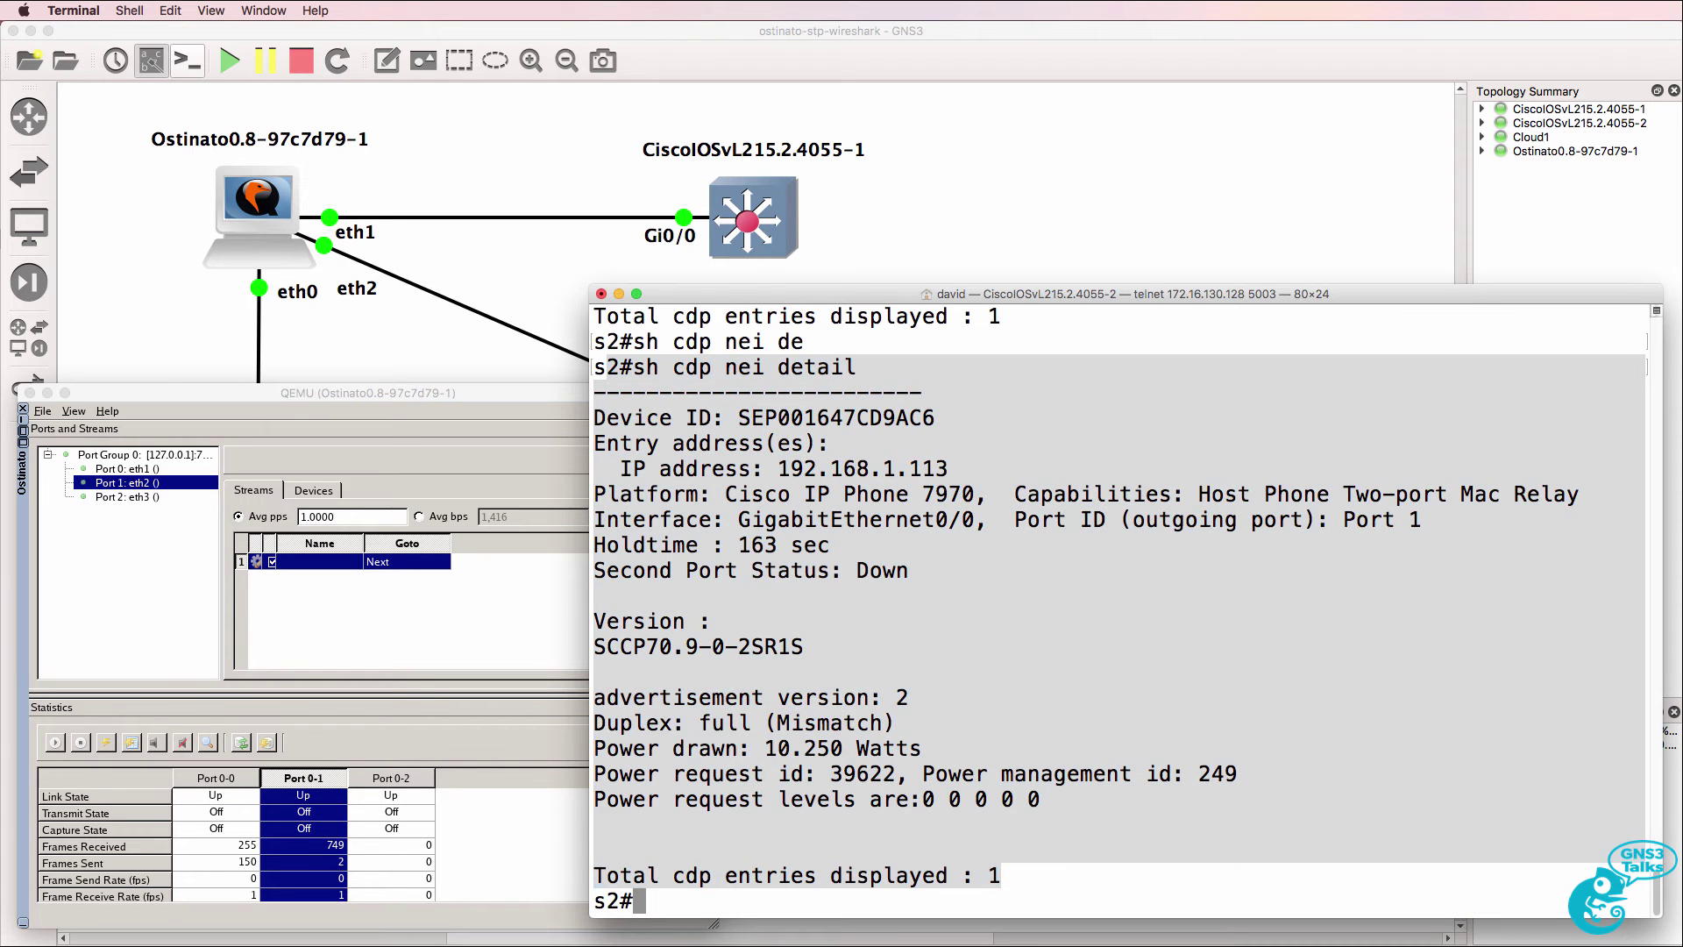
List the CDP neighbors on switch S1.
{"action": "key", "text": "super+grave"}
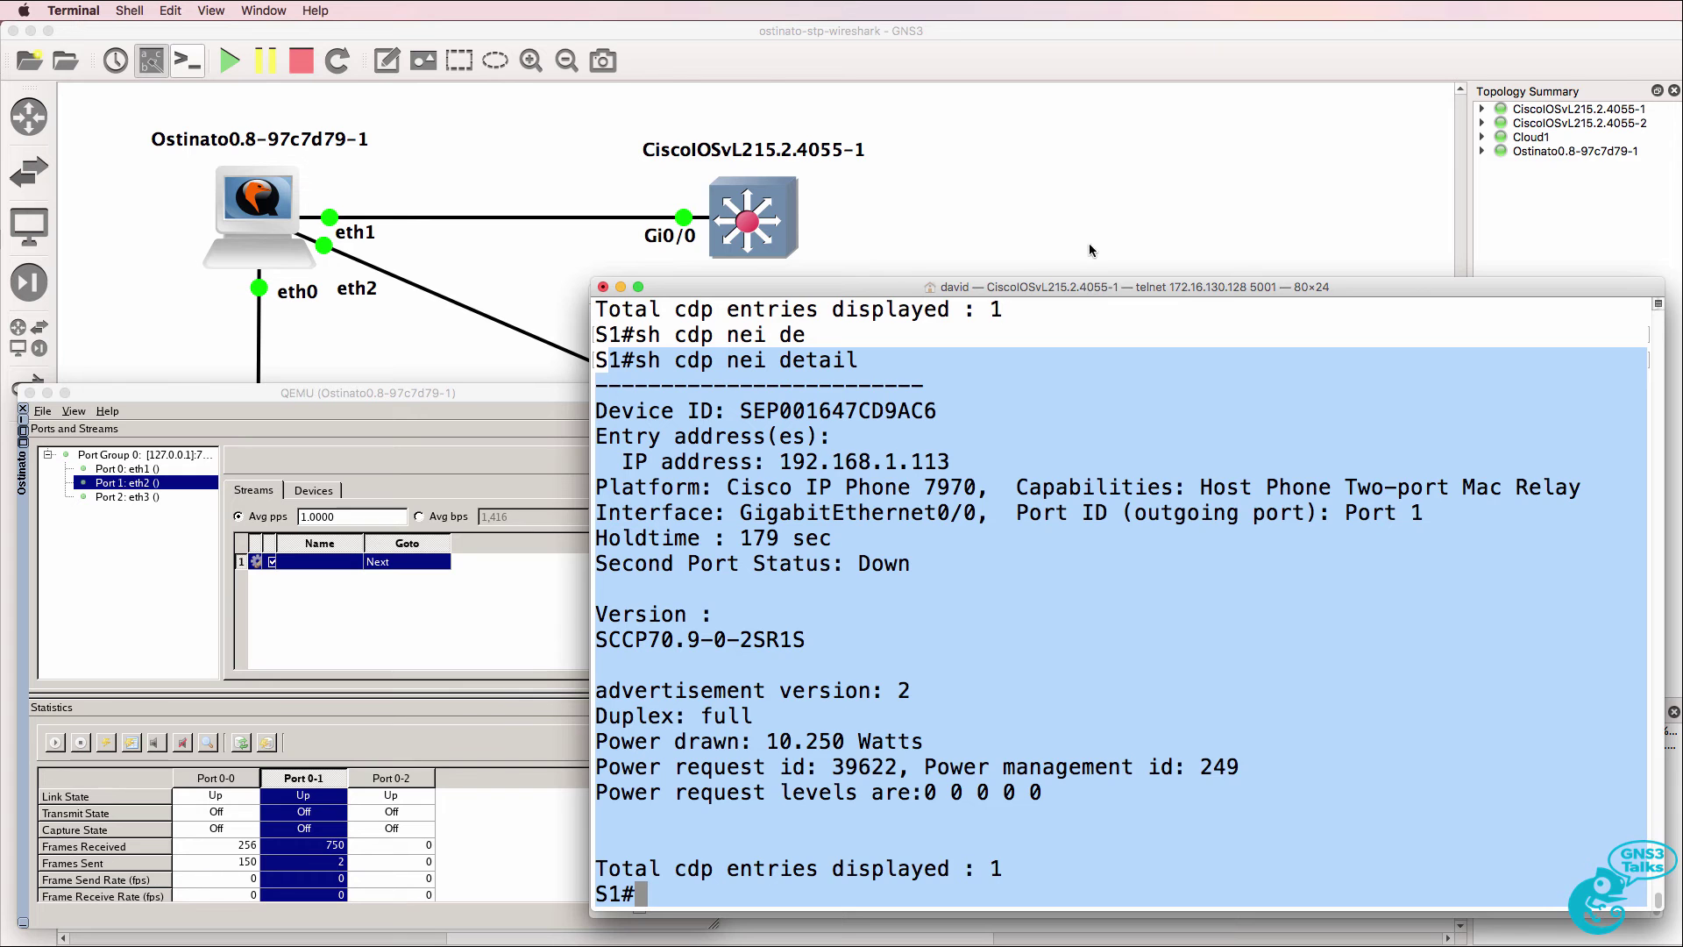
{"action": "left_click_drag", "start_coordinate": [1092, 295], "coordinate": [1098, 184]}
{"action": "key", "text": "Return"}
{"action": "key", "text": "Up"}
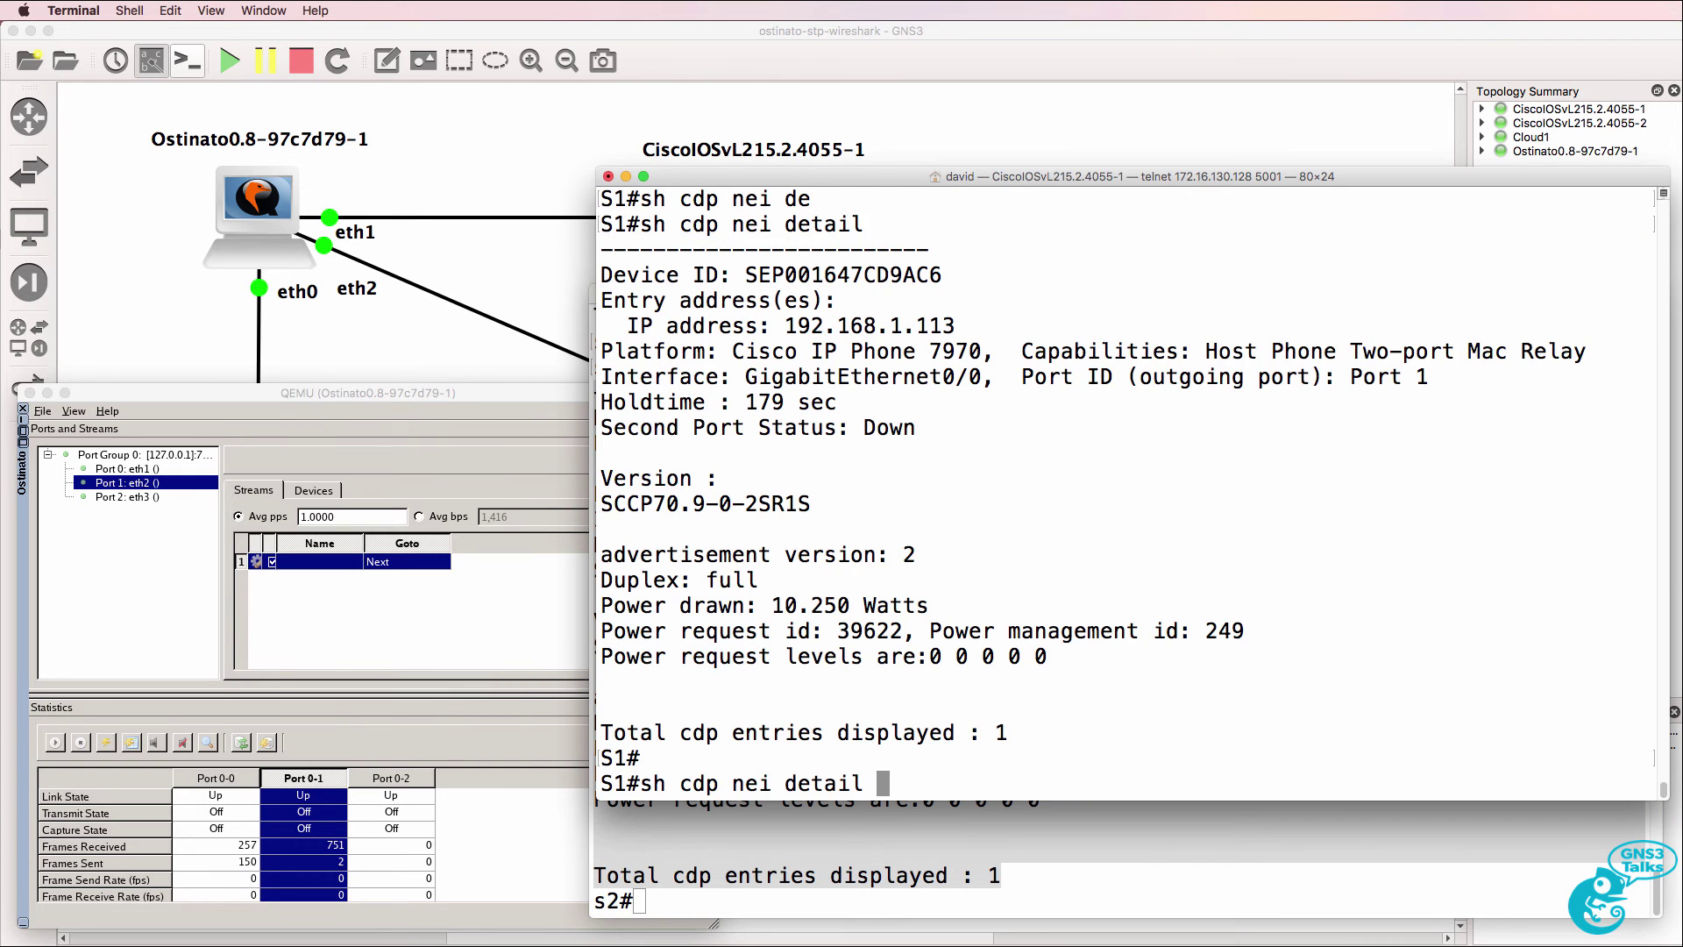
{"action": "key", "text": "BackSpace"}
{"action": "key", "text": "BackSpace"}
{"action": "key", "text": "BackSpace"}
{"action": "key", "text": "BackSpace"}
{"action": "key", "text": "BackSpace"}
{"action": "key", "text": "BackSpace"}
{"action": "key", "text": "BackSpace"}
{"action": "key", "text": "Return"}
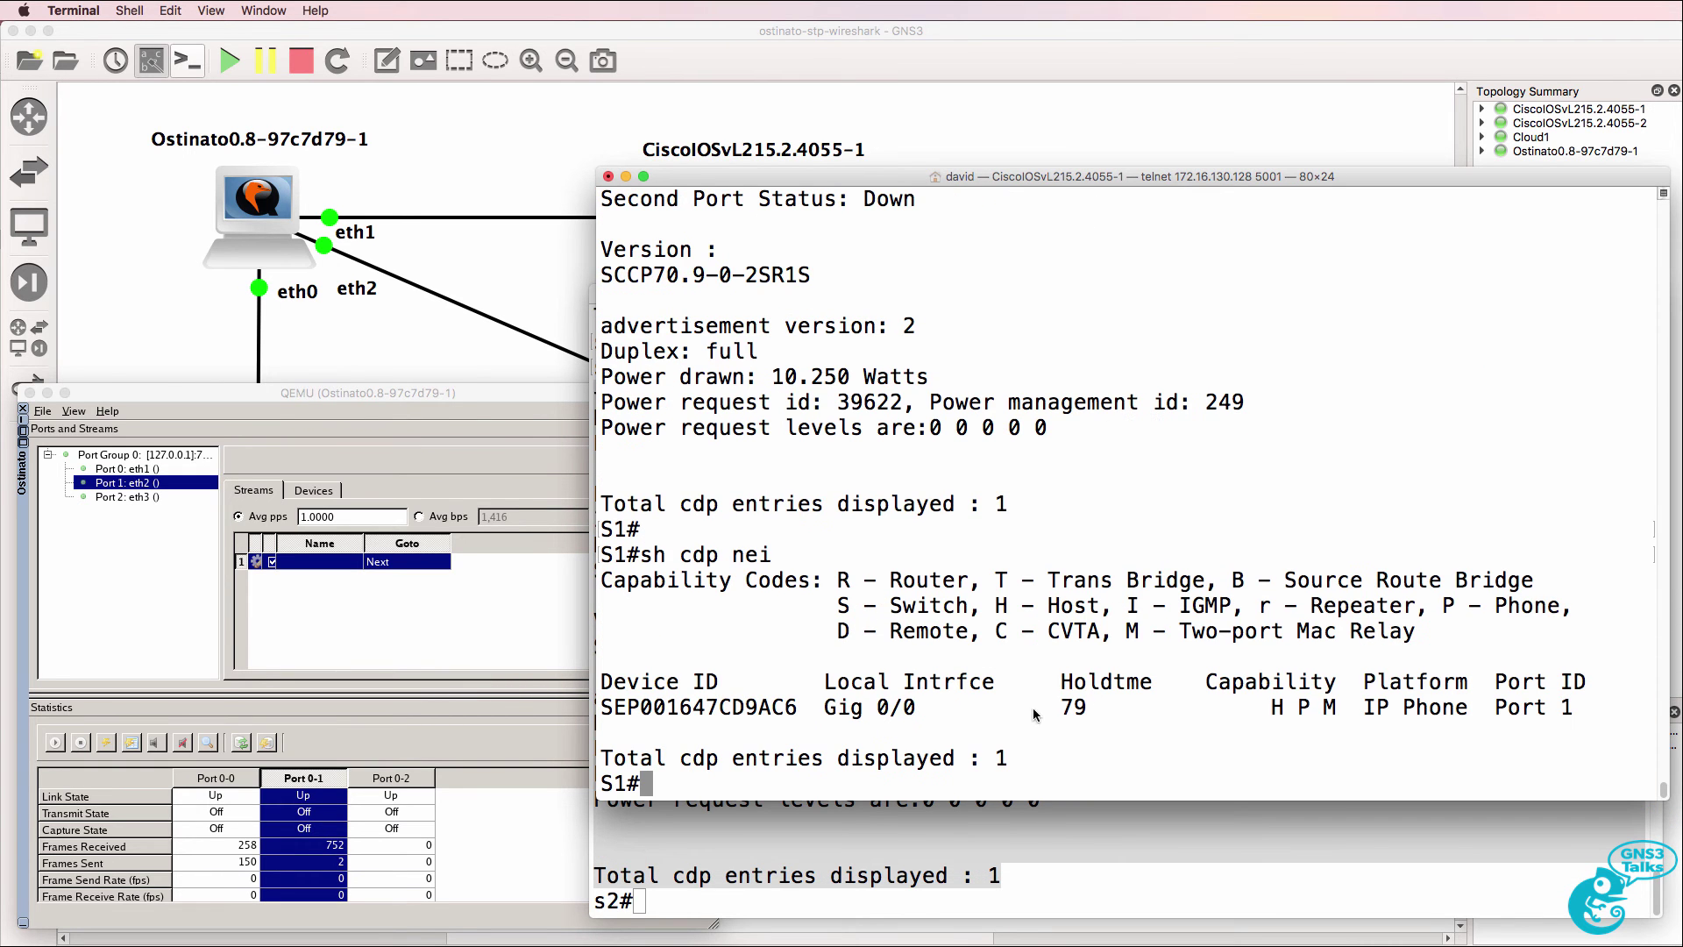
Start transmitting the phone frames on Ostinato port 0-0.
{"action": "left_click", "coordinate": [220, 786]}
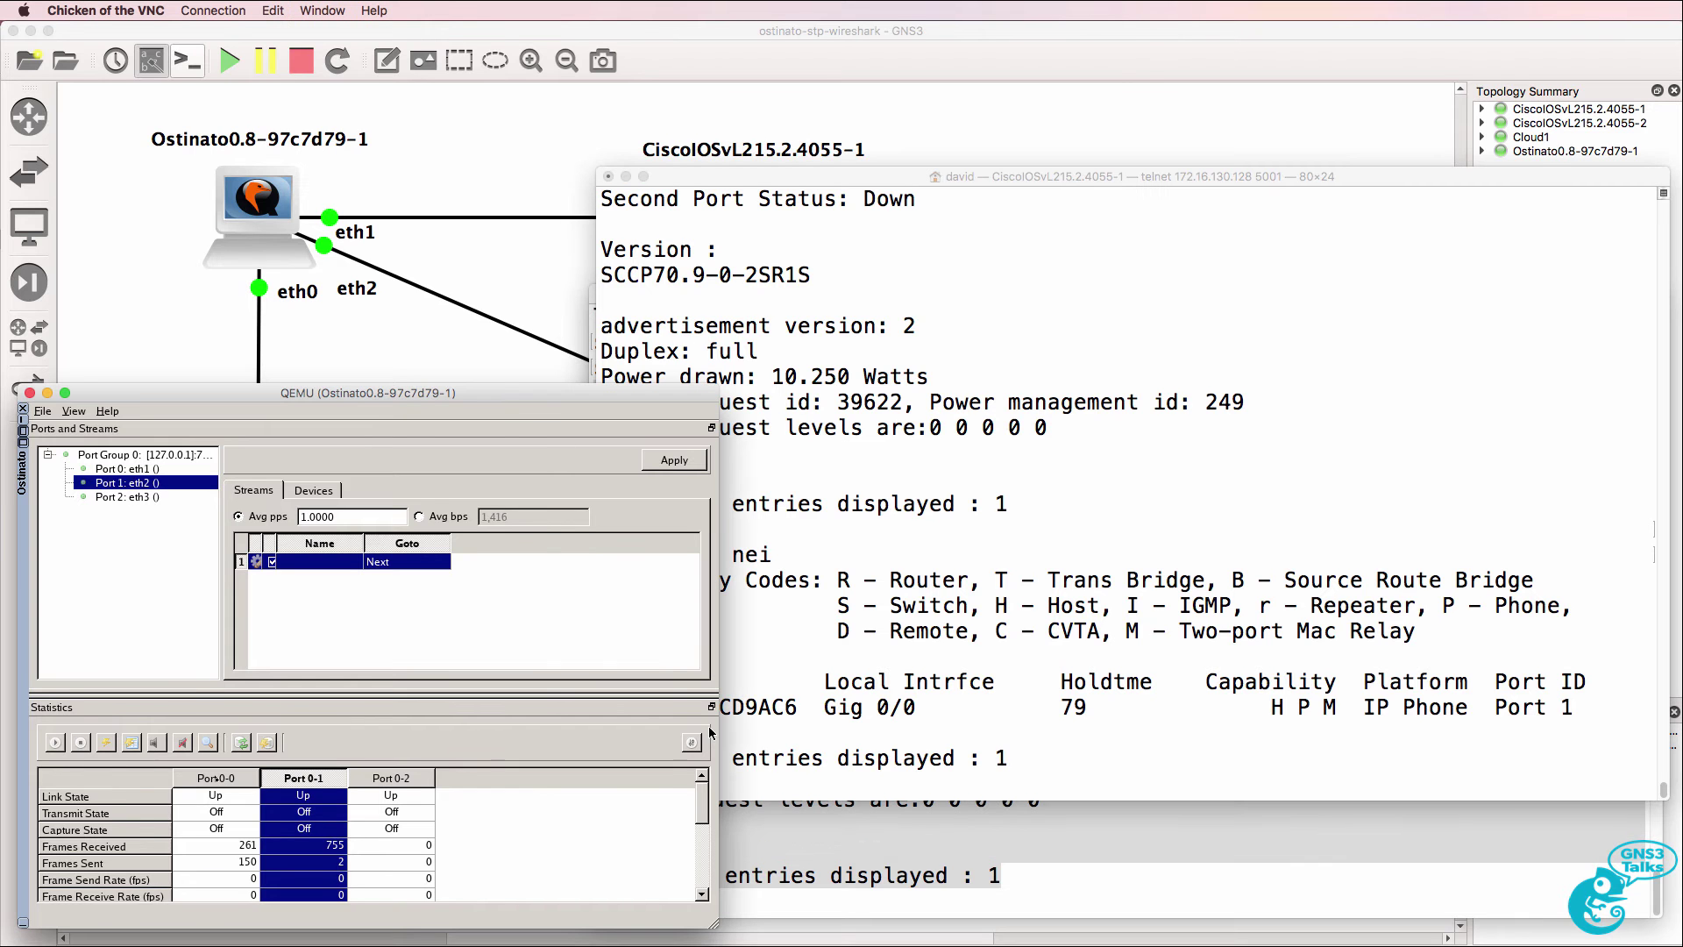
{"action": "left_click", "coordinate": [217, 779]}
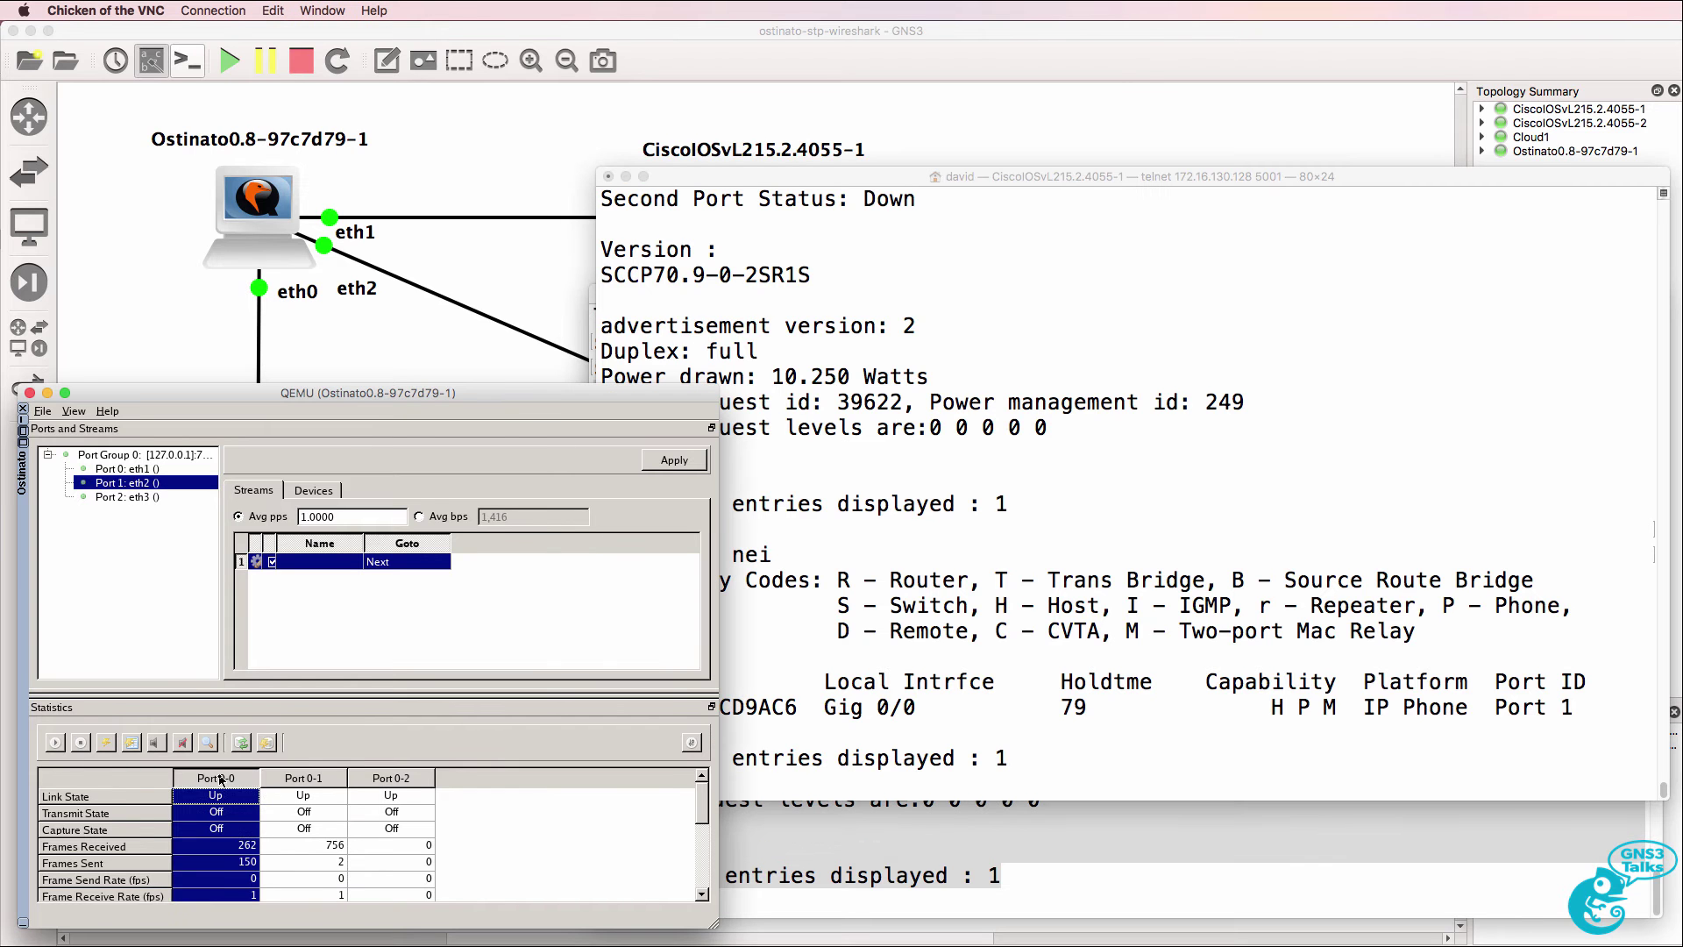
{"action": "left_click", "coordinate": [54, 743]}
{"action": "left_click", "coordinate": [1329, 514]}
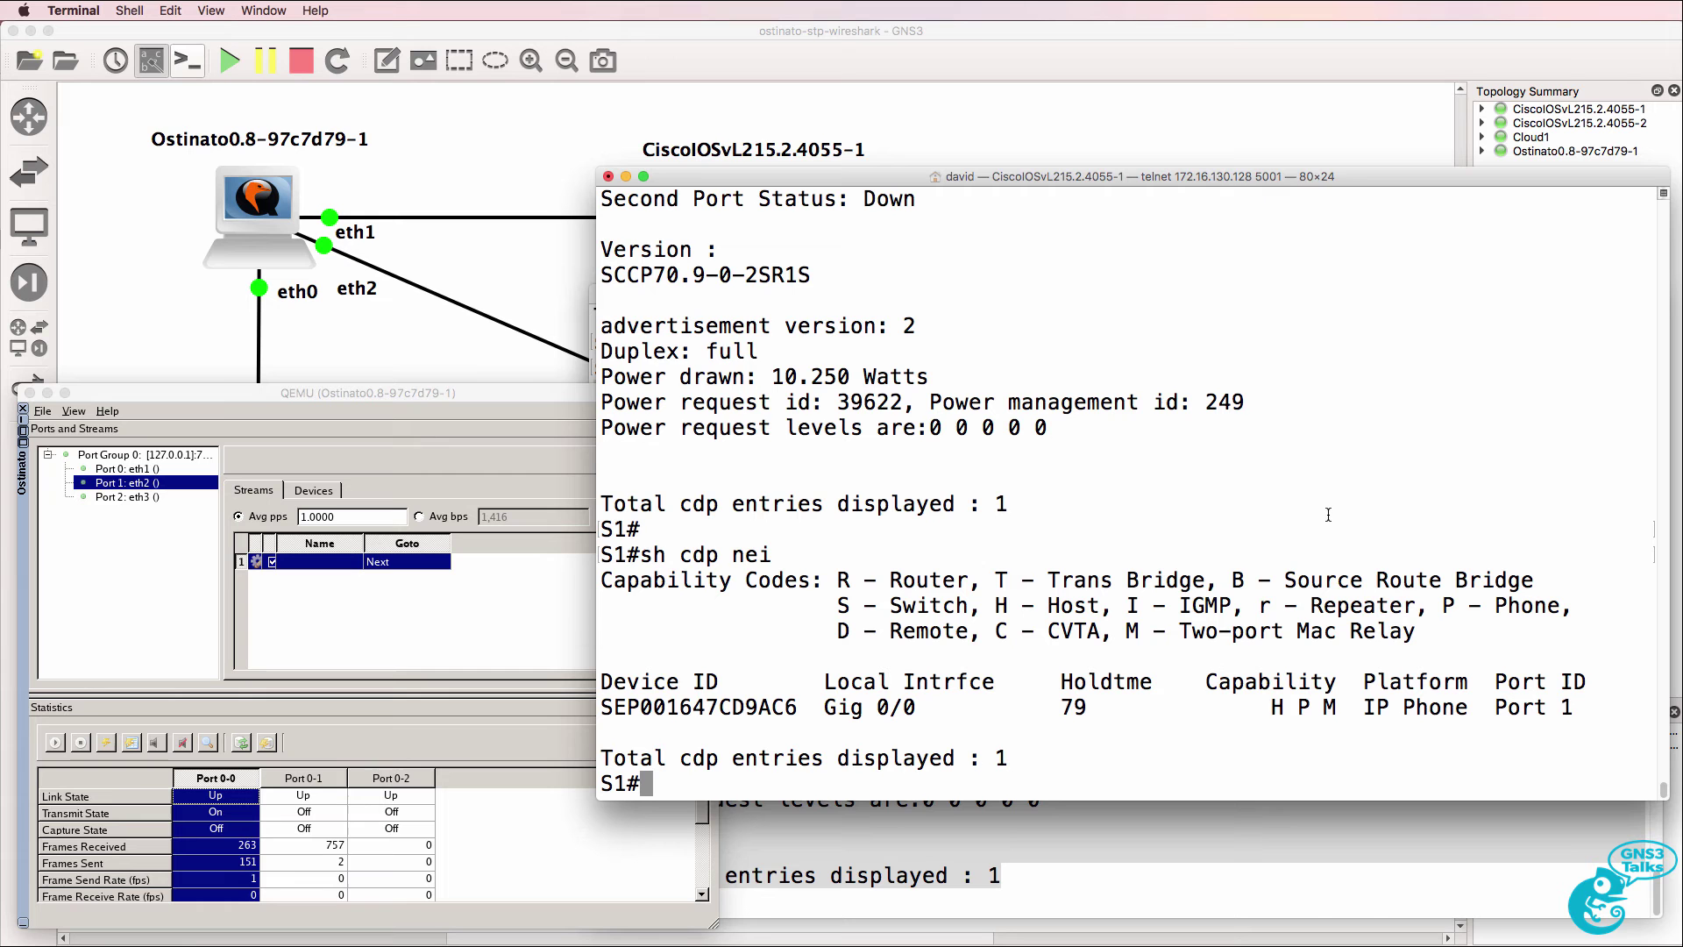
Rerun 'sh cdp nei' on S1 to confirm the IP phone's holdtime refreshed to 179.
{"action": "key", "text": "Up"}
{"action": "key", "text": "Return"}
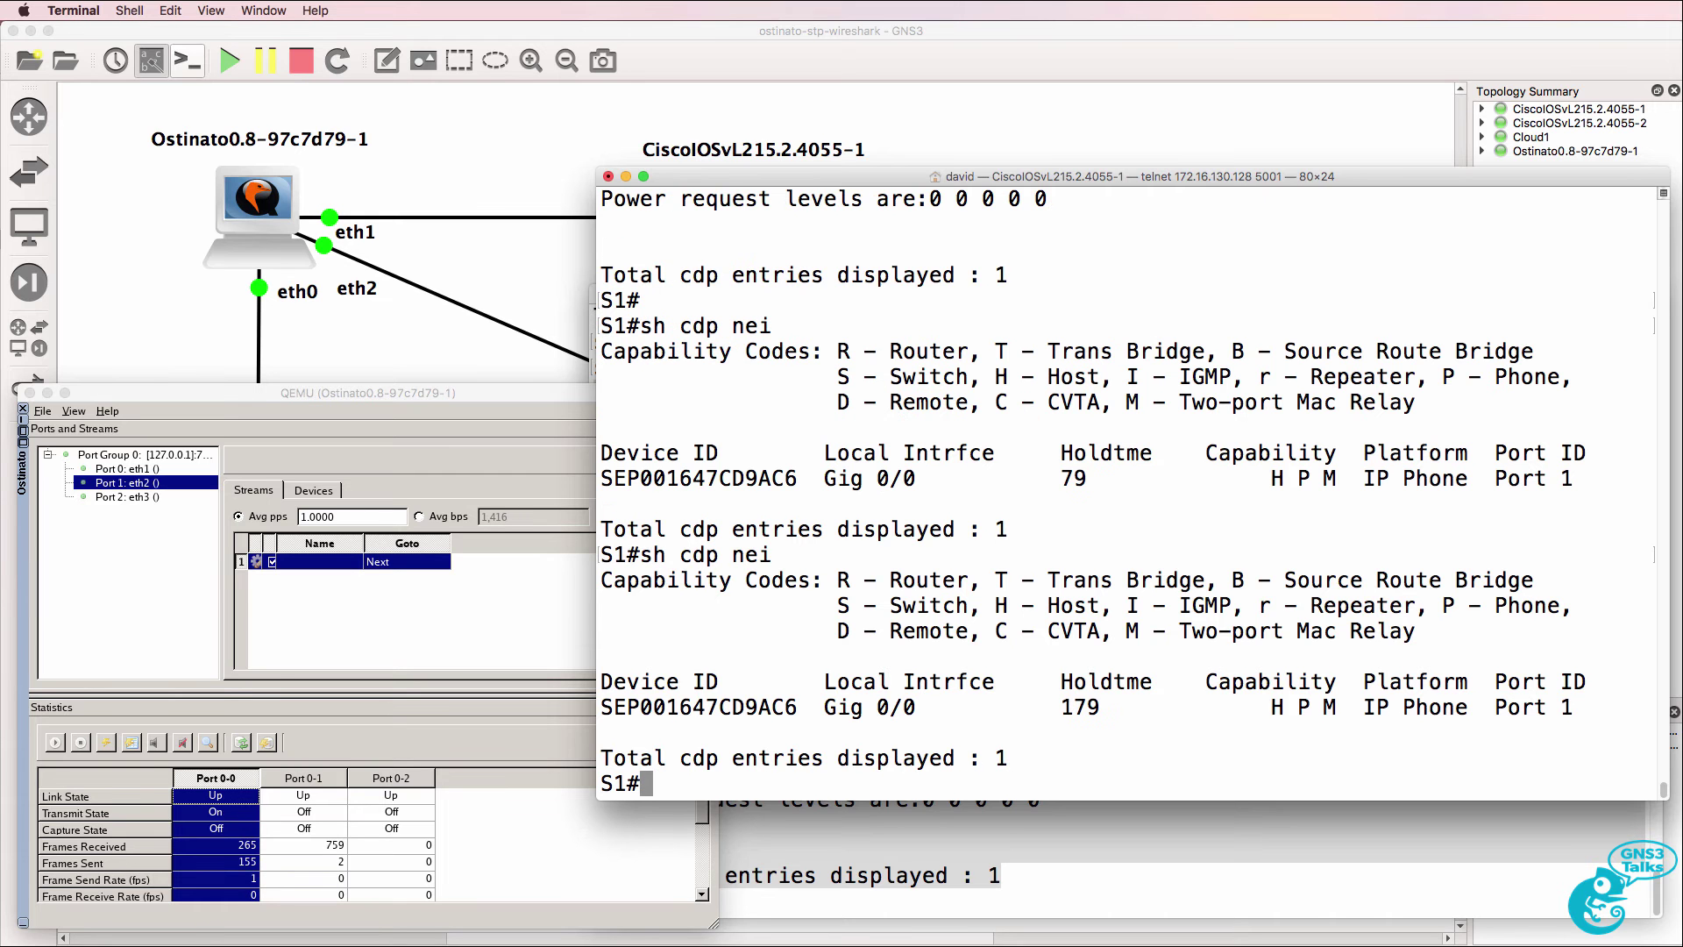
{"action": "key", "text": "Up"}
{"action": "key", "text": "Return"}
{"action": "left_click_drag", "start_coordinate": [1114, 707], "coordinate": [940, 711]}
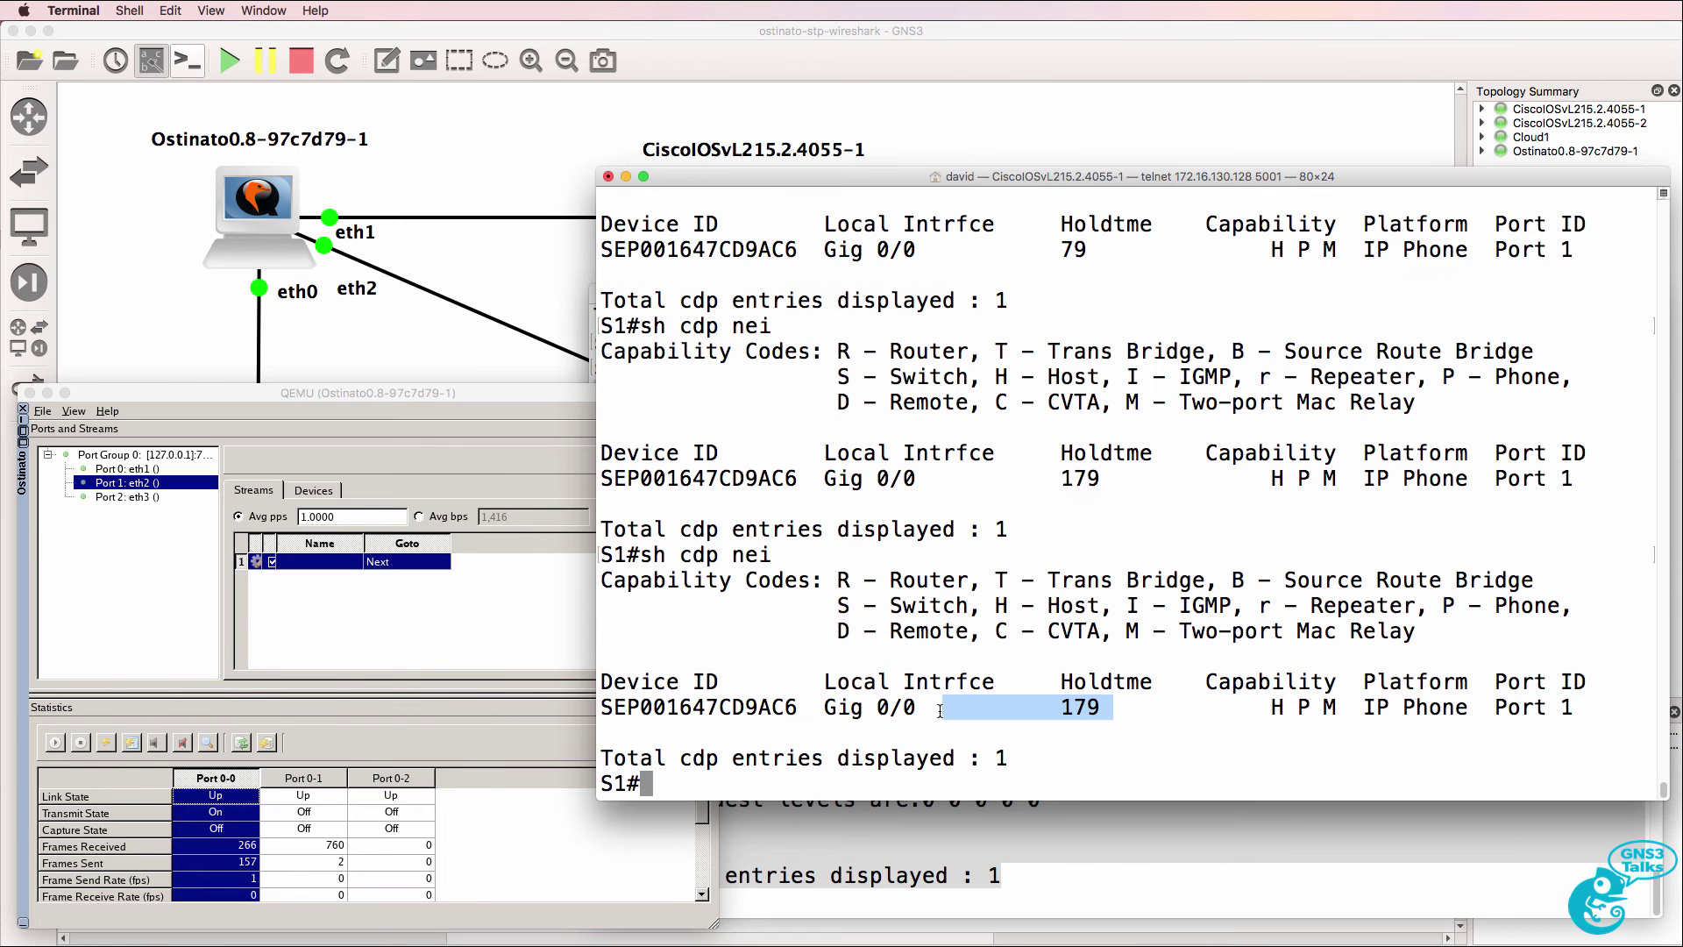
{"action": "key", "text": "Up"}
{"action": "key", "text": "Return"}
{"action": "left_click", "coordinate": [1048, 842]}
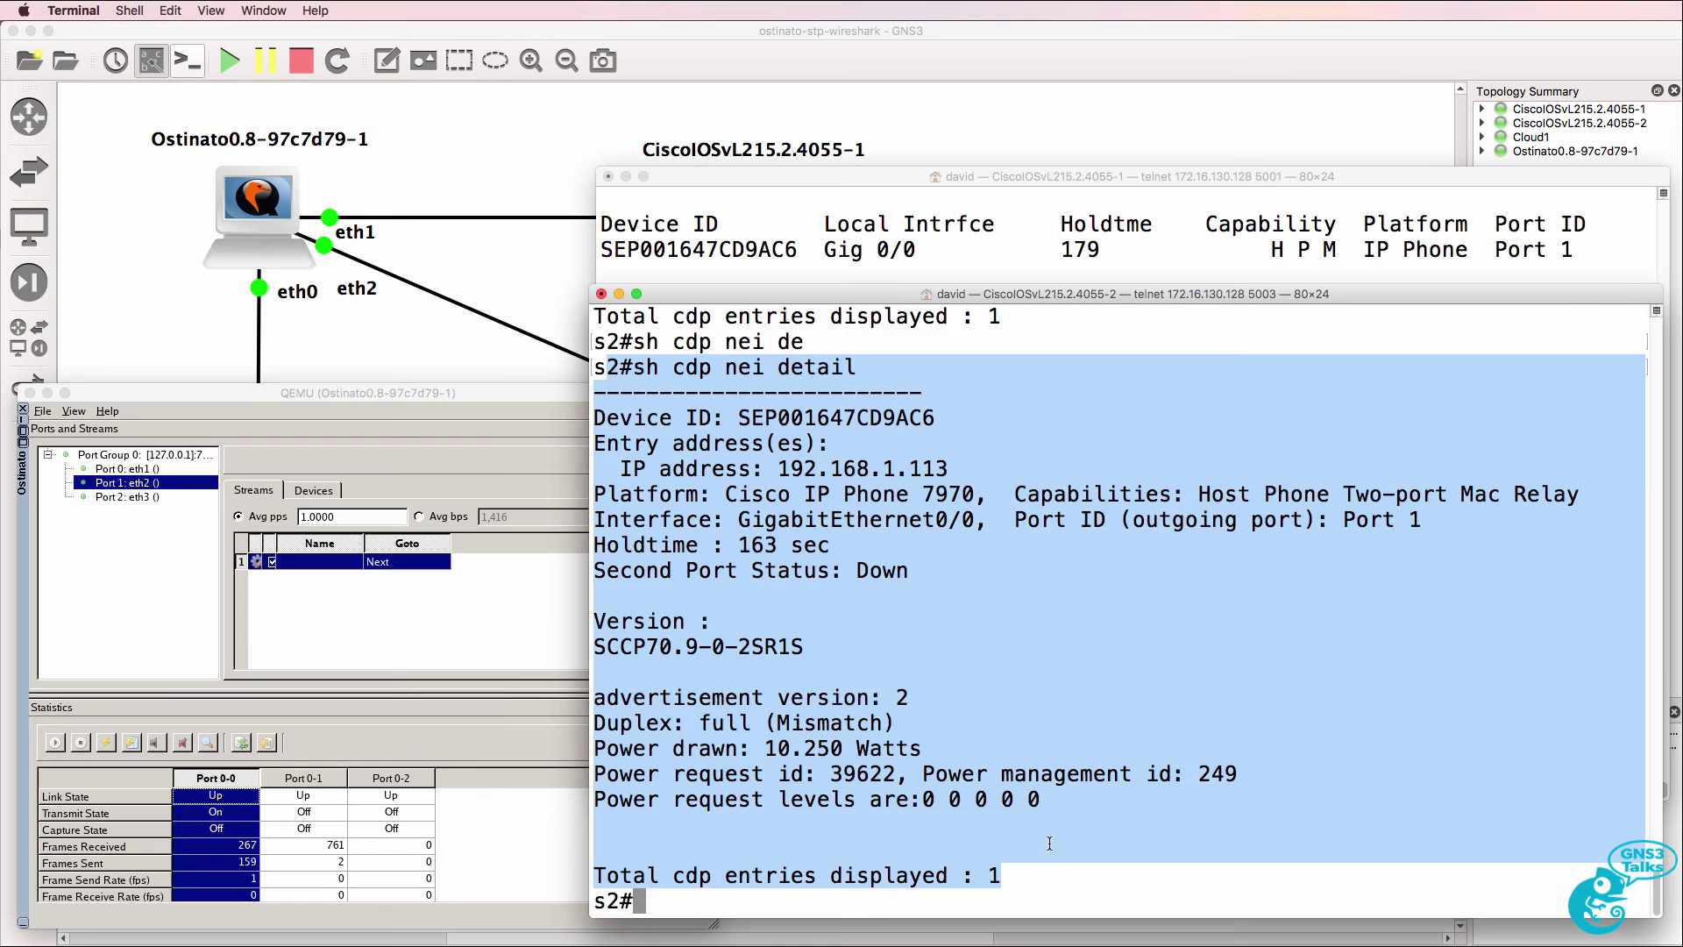
Rerun the detailed CDP neighbor listing on s2 and select Ostinato port 0-1.
{"action": "key", "text": "Up"}
{"action": "key", "text": "Return"}
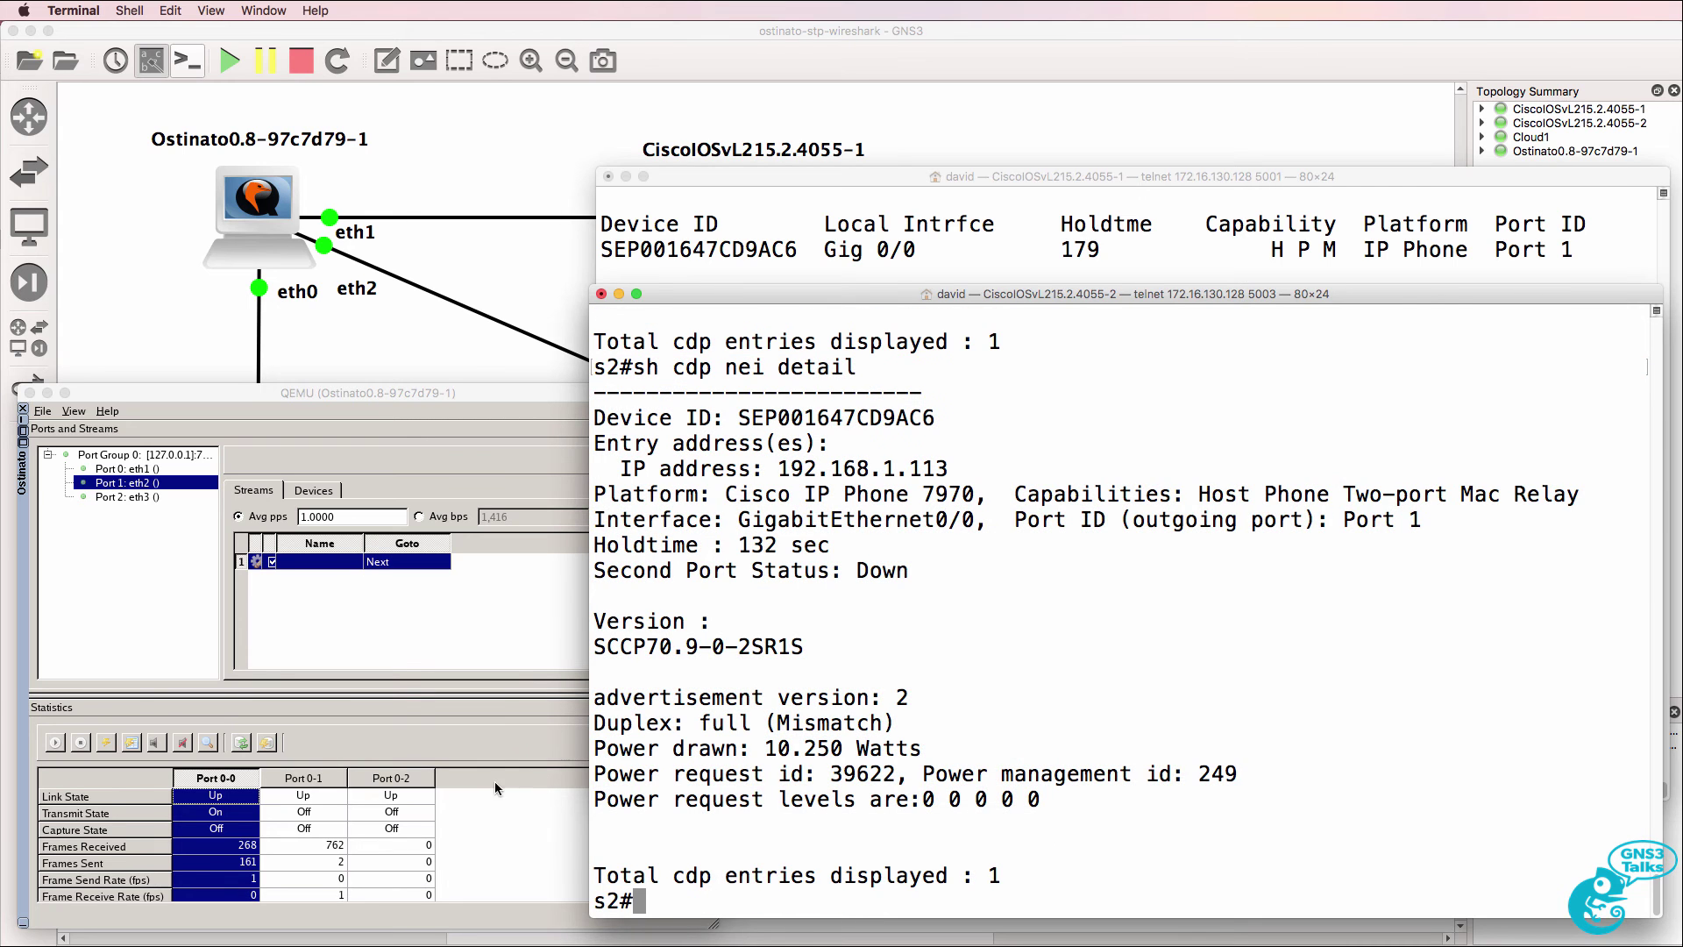
{"action": "left_click", "coordinate": [331, 781]}
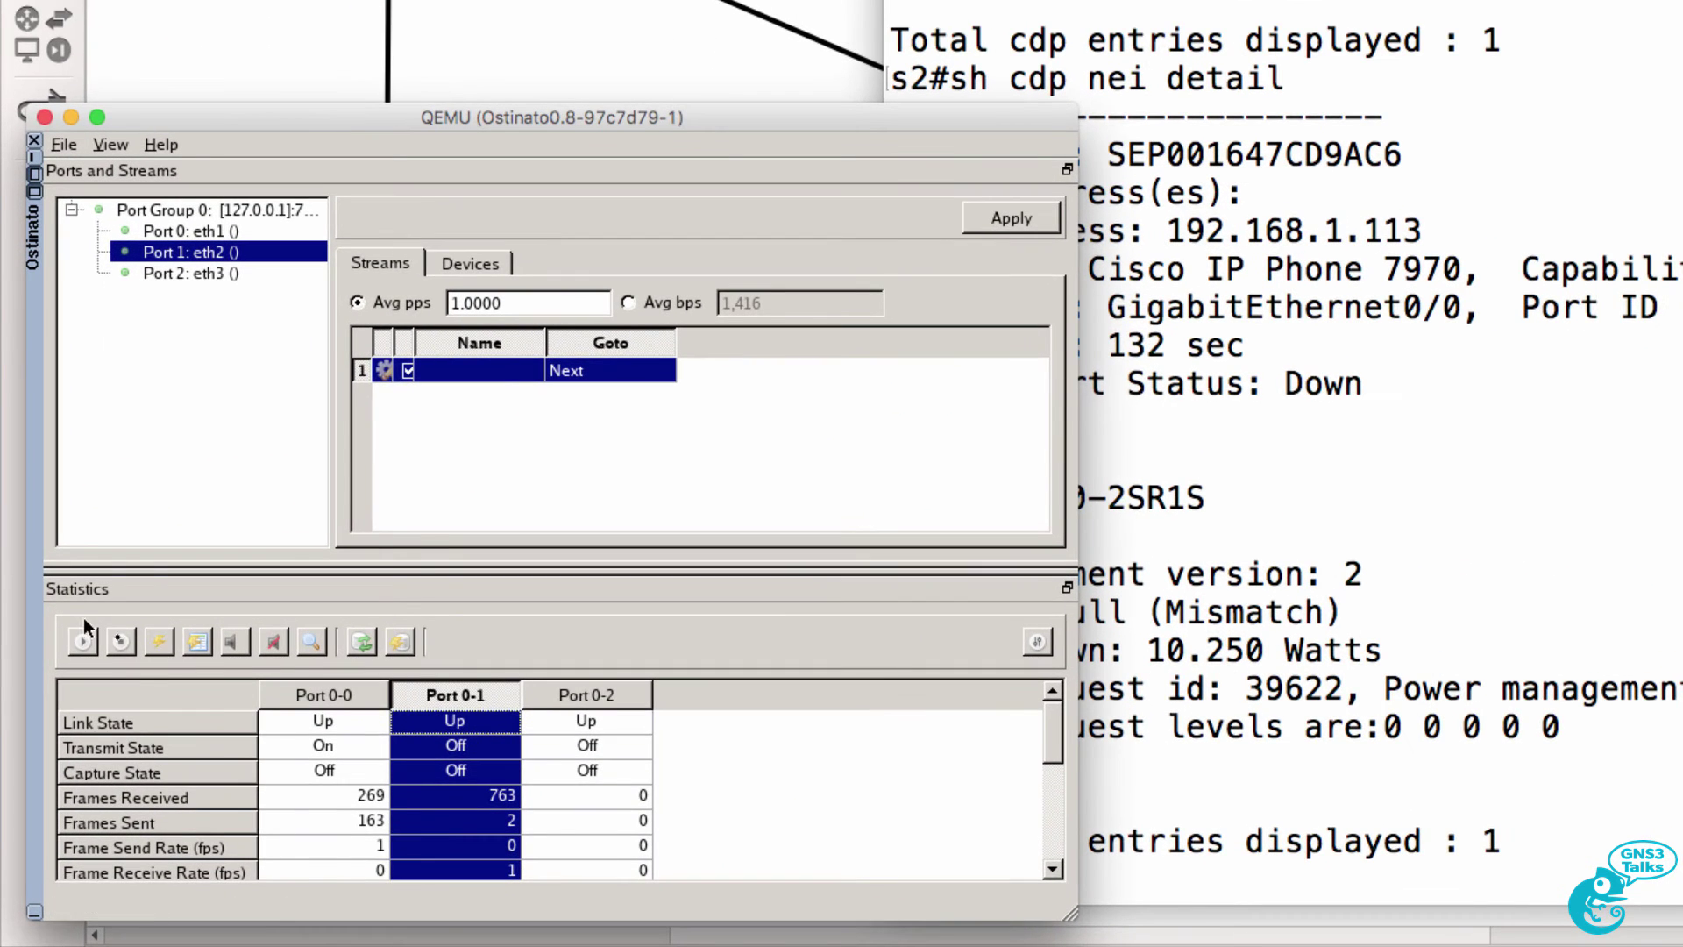
Set the eth2 stream's Number of Packets to 100 and start transmitting on port 0-1.
{"action": "left_click", "coordinate": [383, 370]}
{"action": "left_click", "coordinate": [456, 177]}
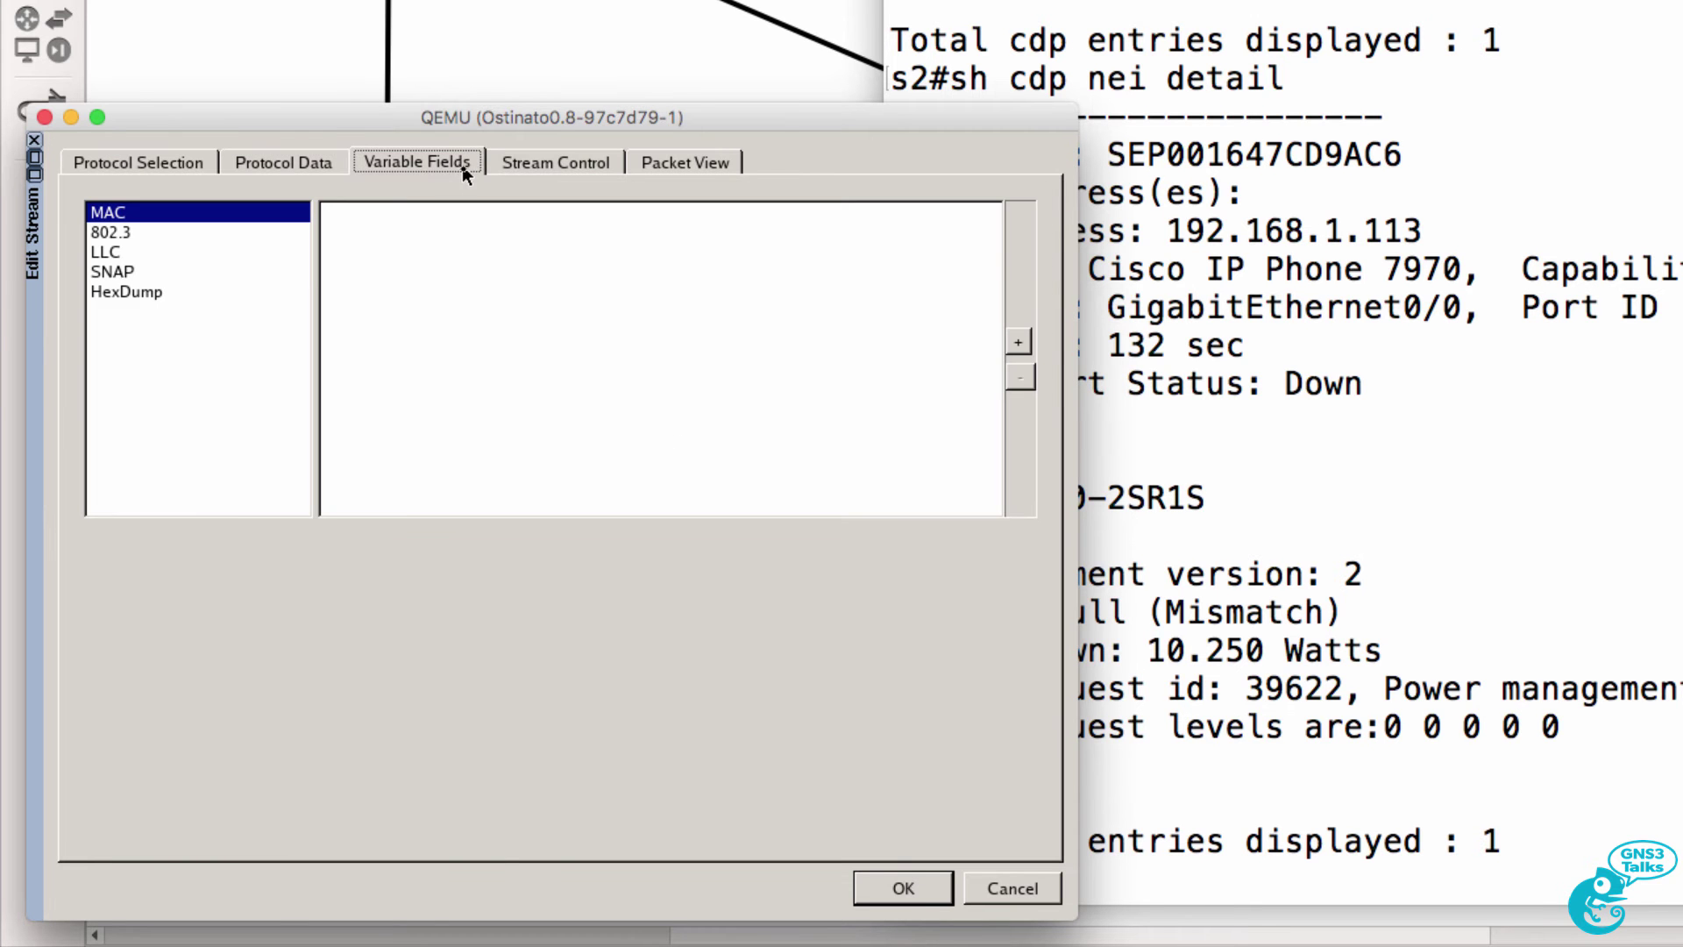
{"action": "left_click", "coordinate": [556, 163]}
{"action": "left_click_drag", "start_coordinate": [363, 269], "coordinate": [454, 269]}
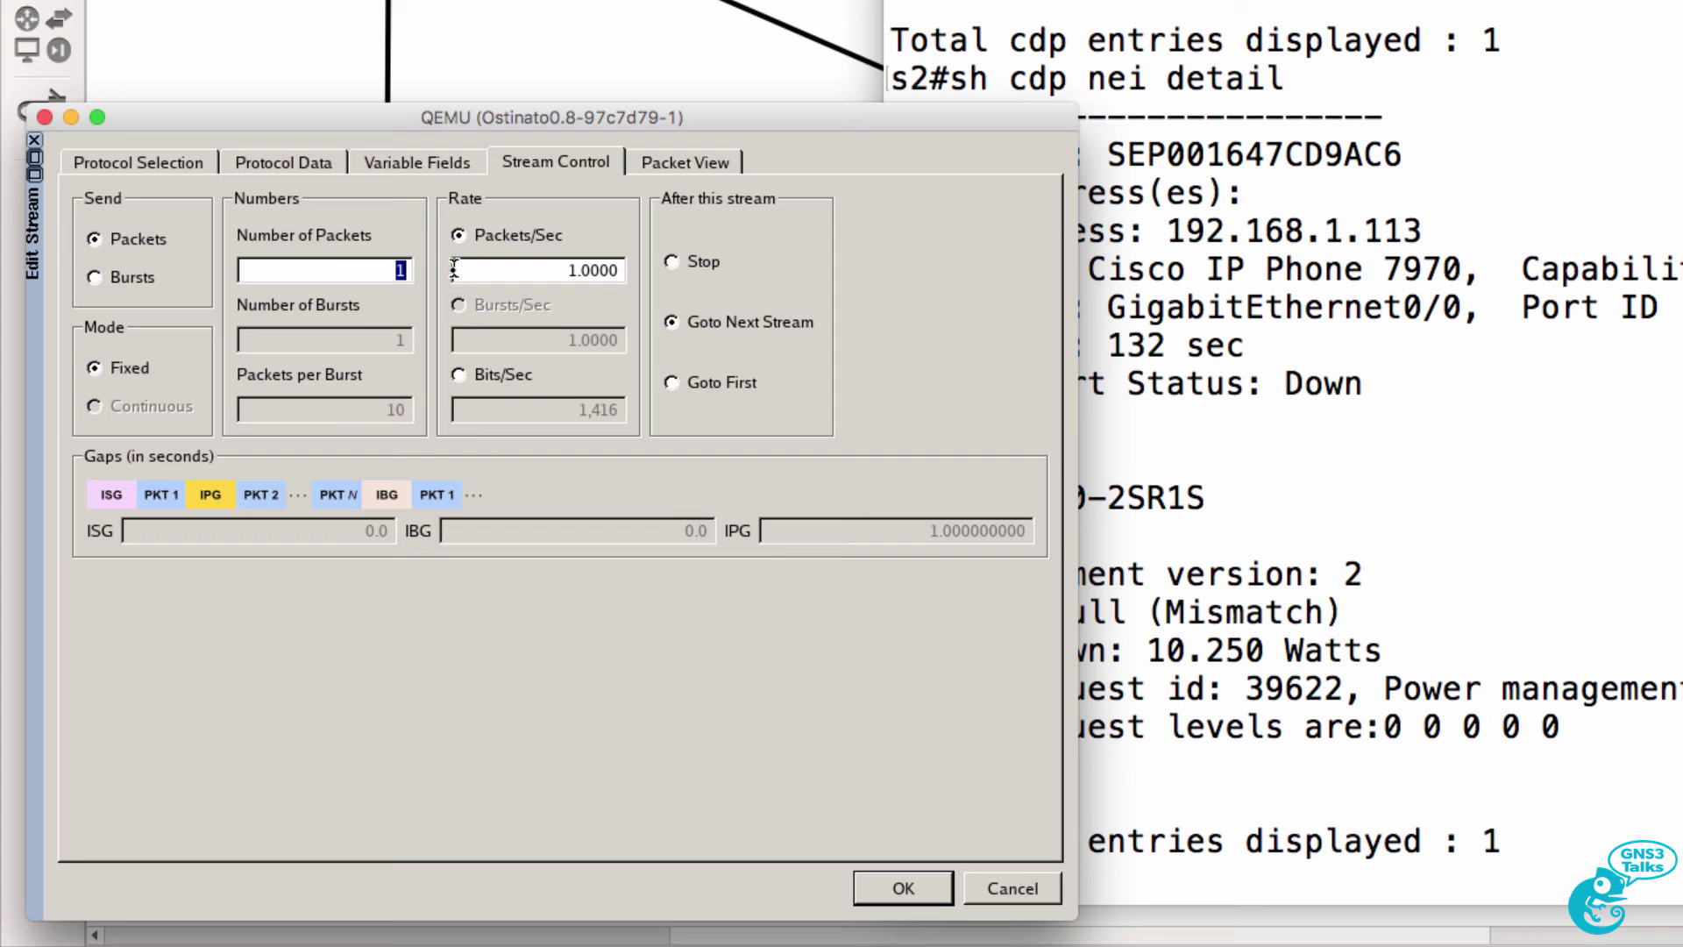
{"action": "type", "text": "100"}
{"action": "left_click", "coordinate": [901, 888]}
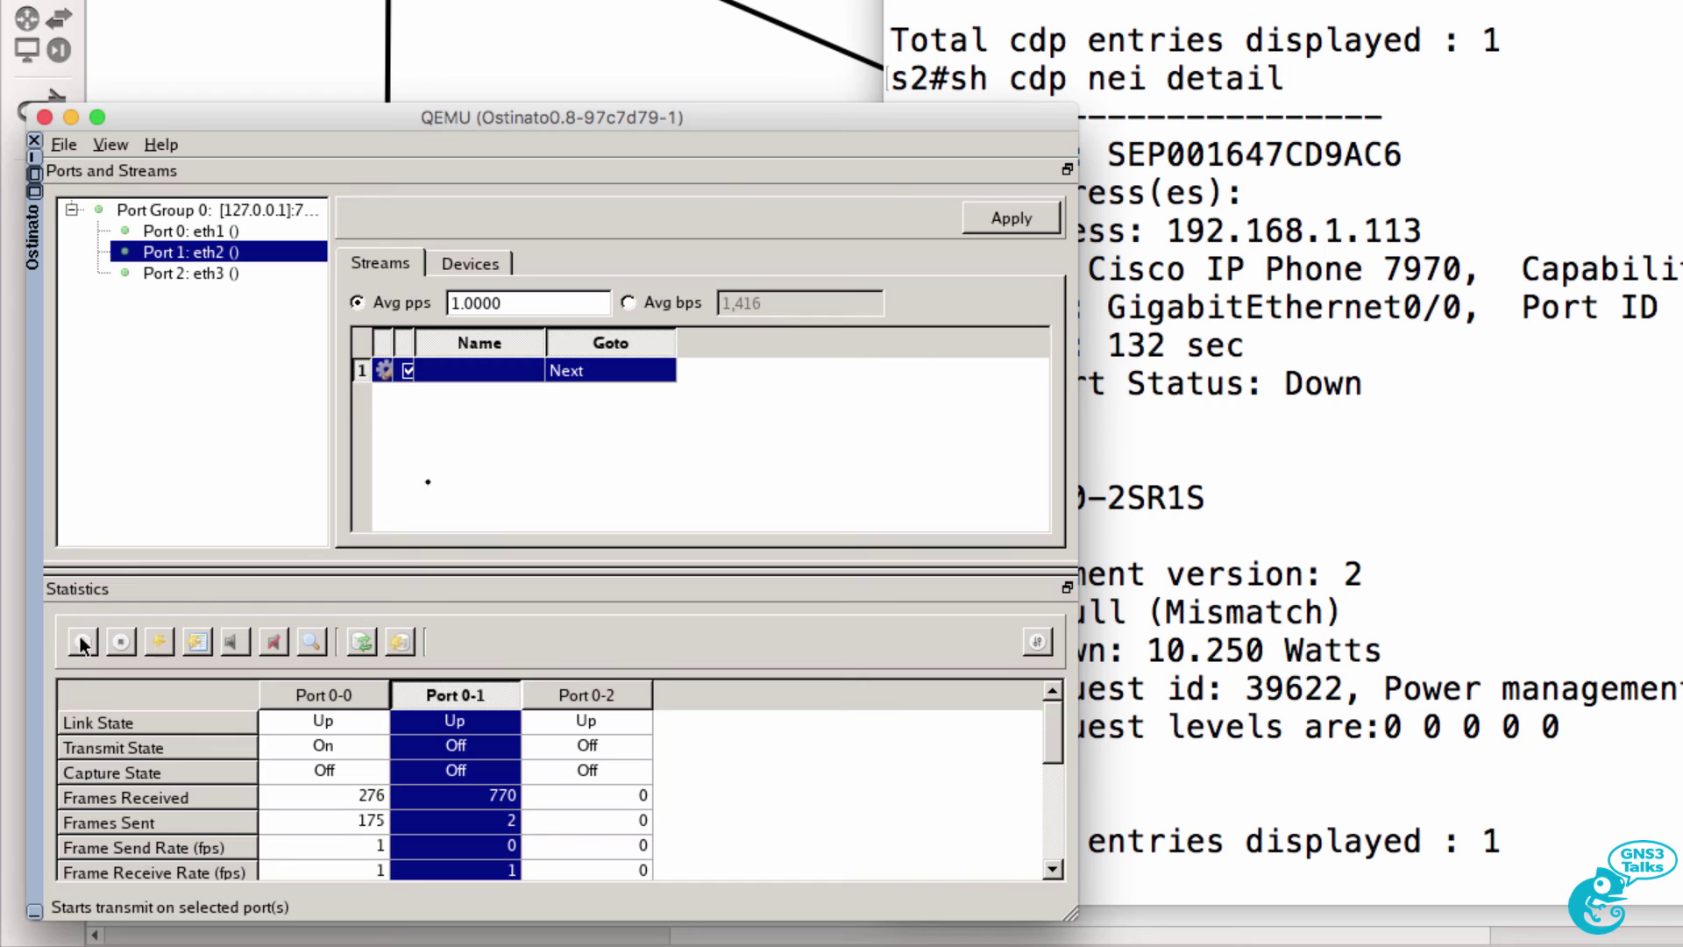
{"action": "left_click", "coordinate": [1575, 305]}
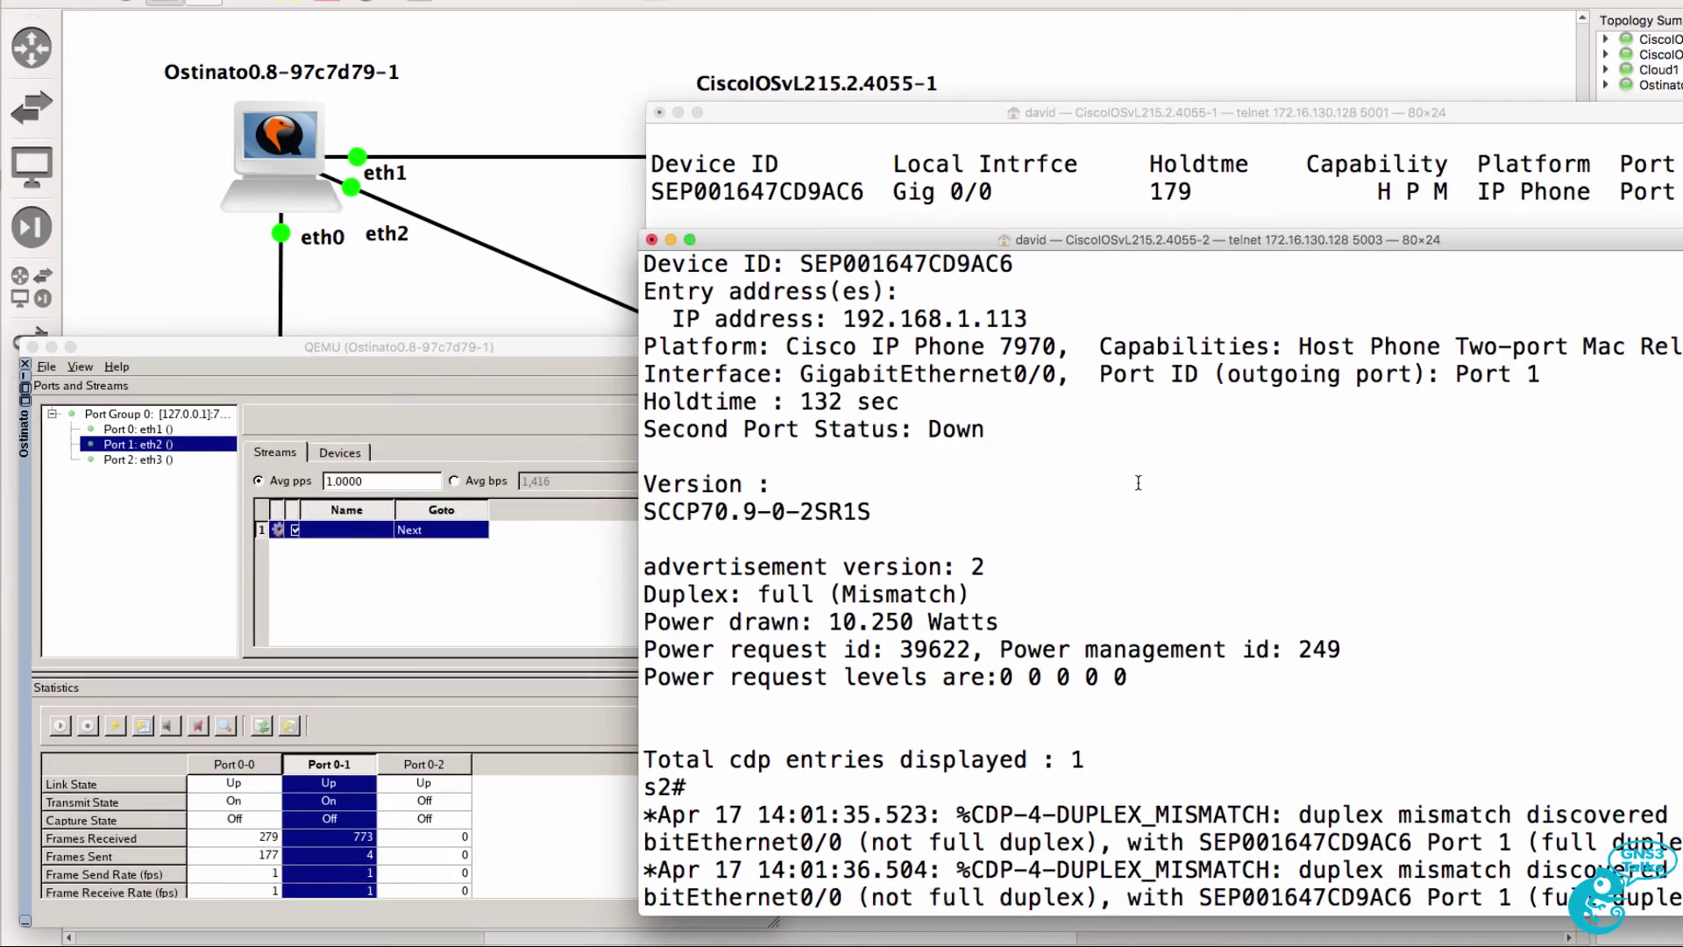
On switch s2, enter configuration mode for interface g0/0.
{"action": "key", "text": "Return"}
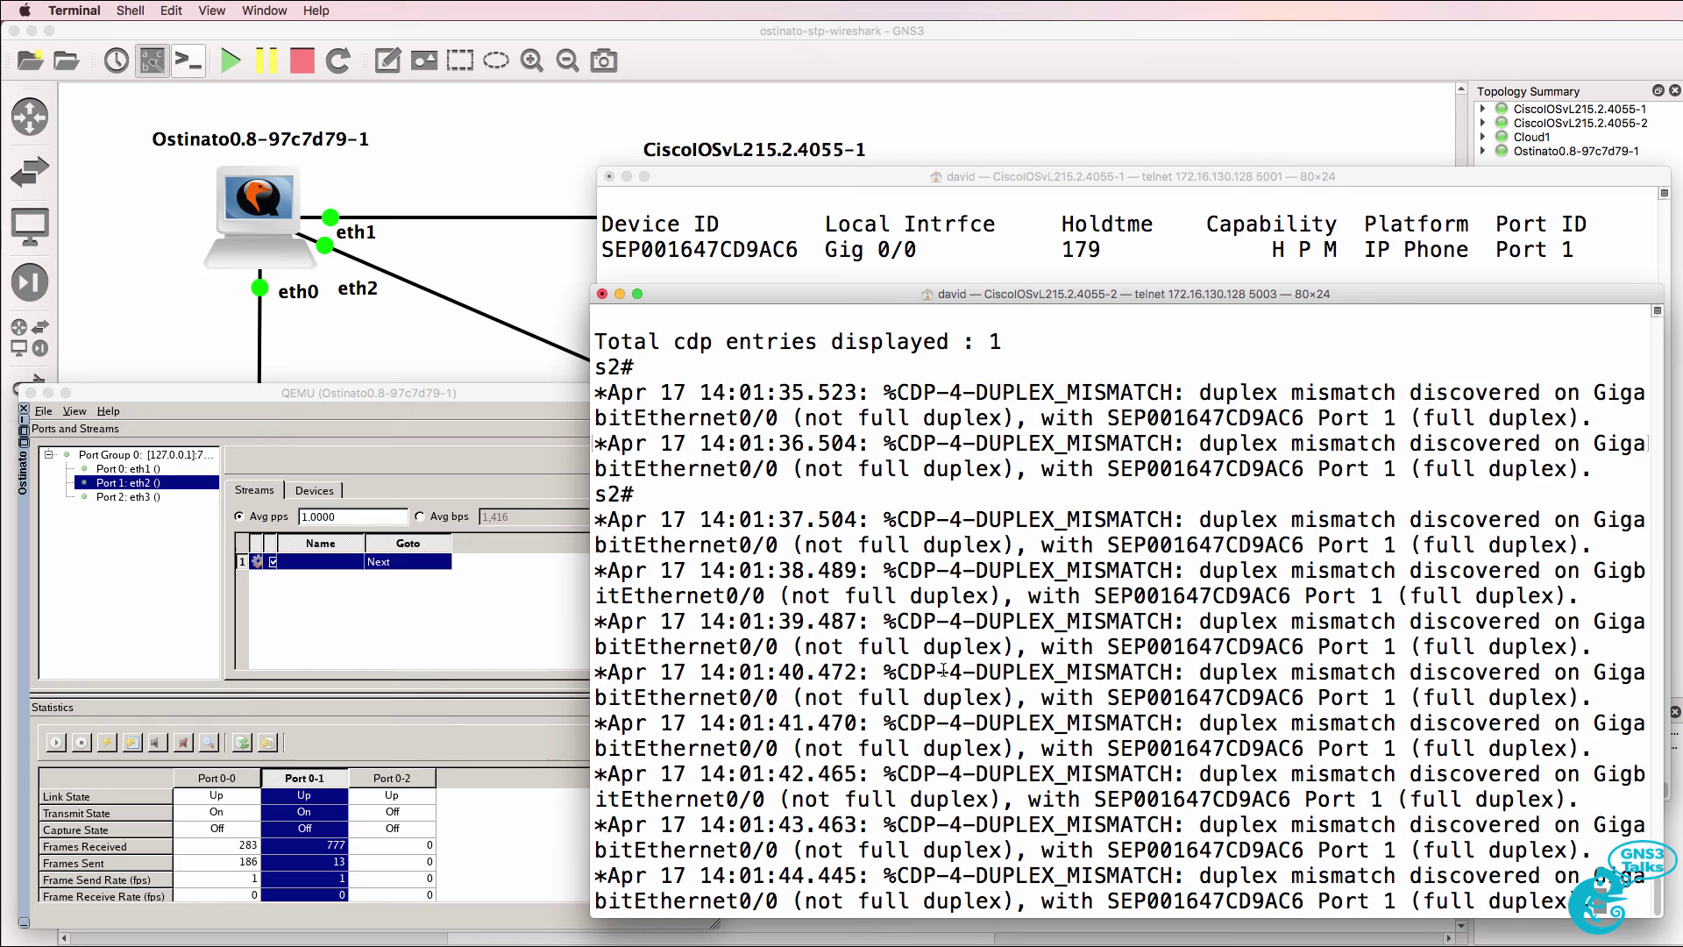
{"action": "key", "text": "Return"}
{"action": "key", "text": "Return"}
{"action": "type", "text": "co"}
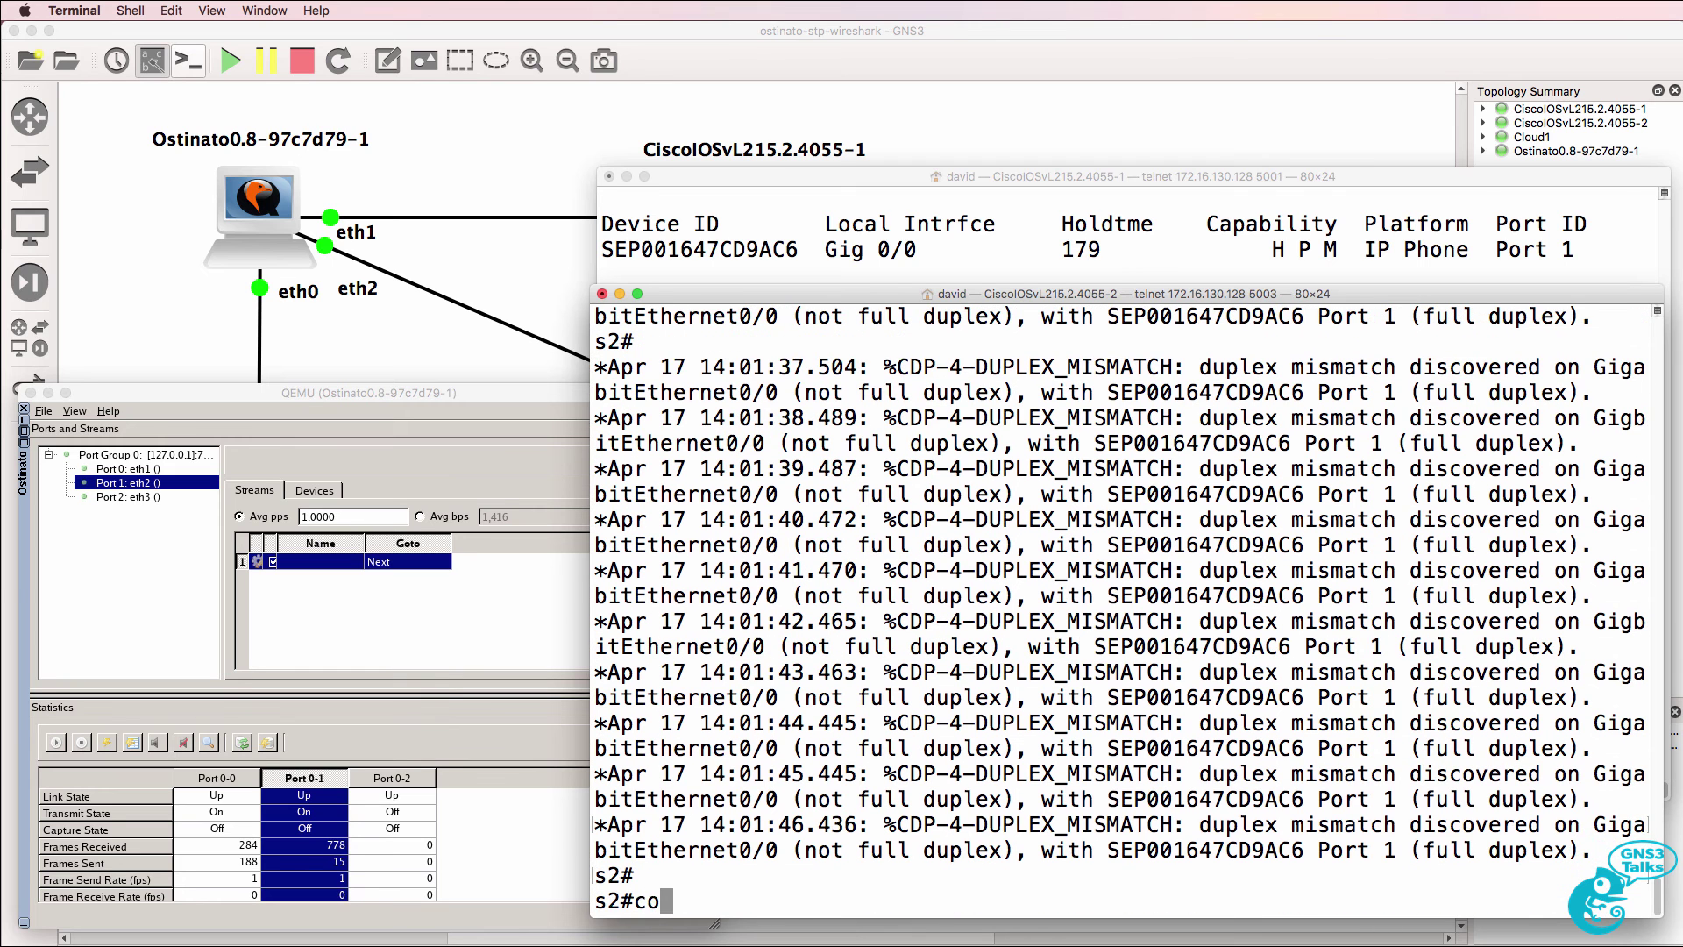
{"action": "type", "text": "nf"}
{"action": "key", "text": "Return"}
{"action": "type", "text": "int g0/0"}
{"action": "key", "text": "Return"}
Disable auto-negotiation with 'no negotiation auto' and set 'duplex full' on Gi0/0.
{"action": "type", "text": "no"}
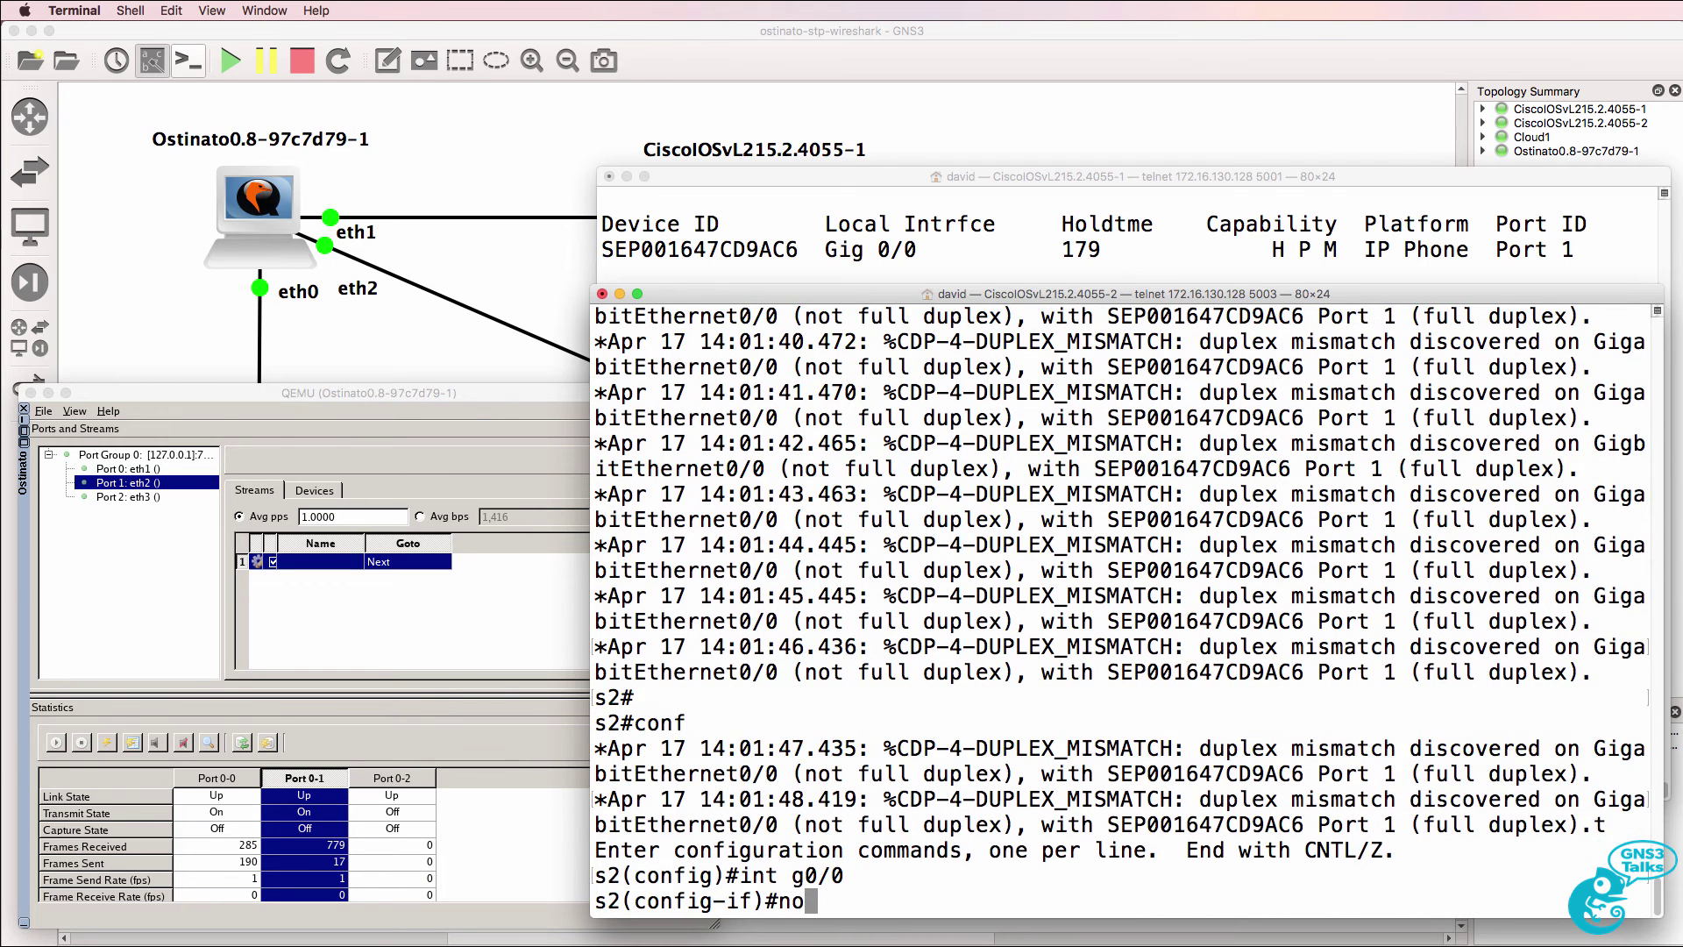
{"action": "type", "text": " nei"}
{"action": "key", "text": "BackSpace"}
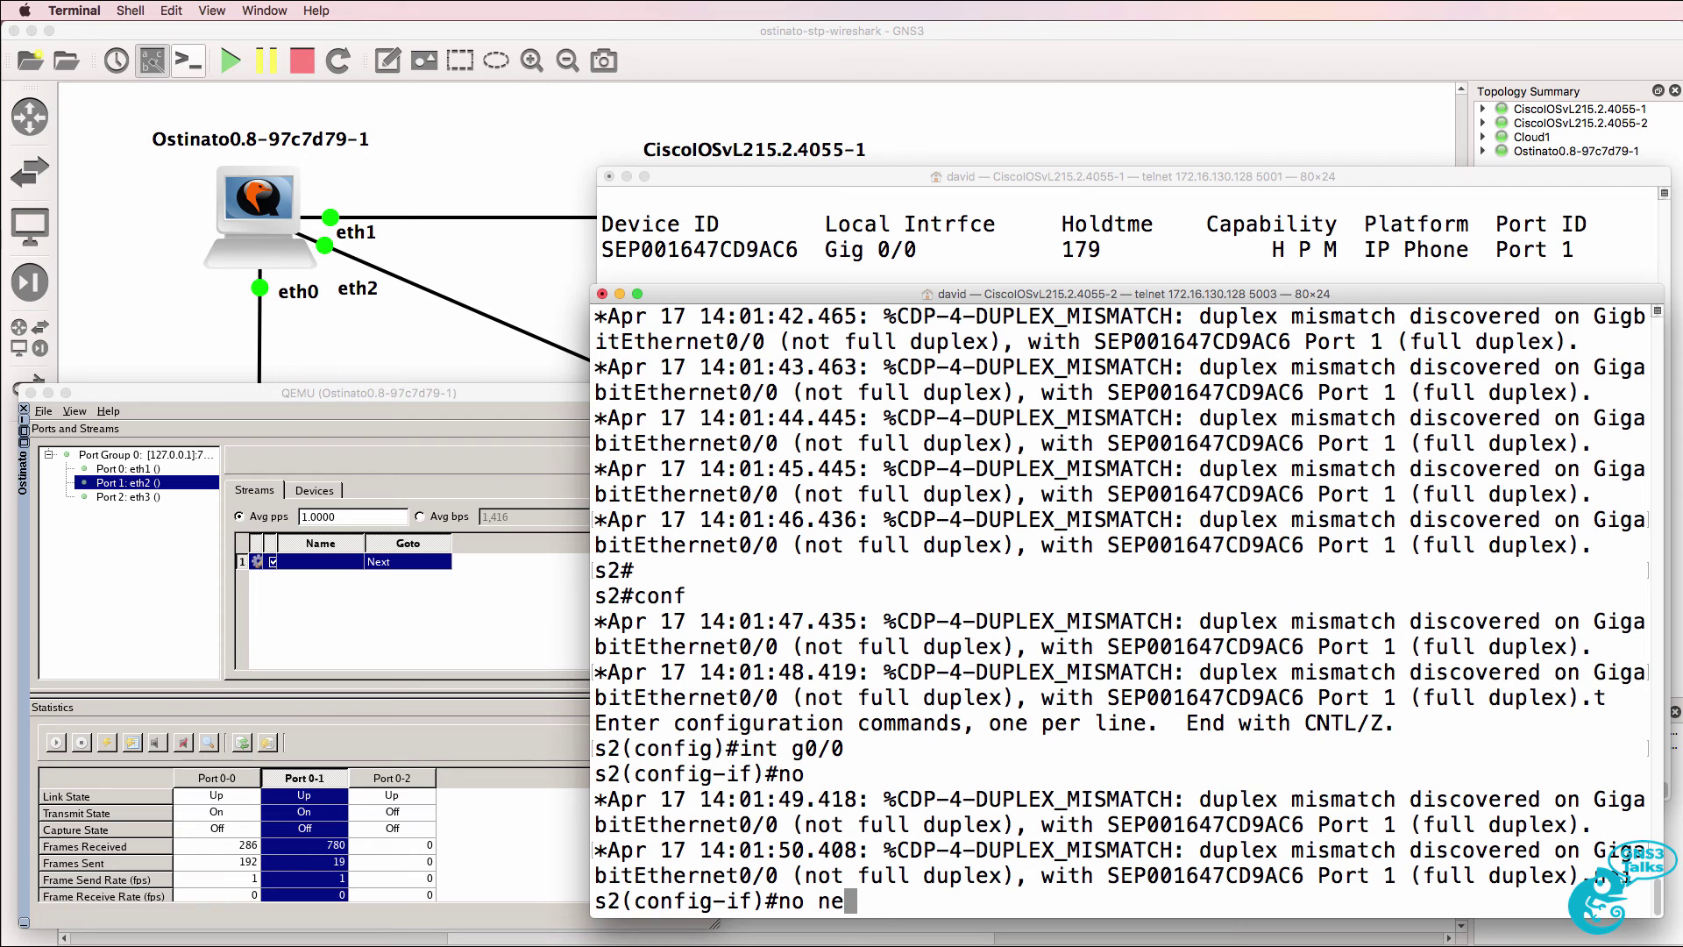
{"action": "type", "text": "gi"}
{"action": "key", "text": "BackSpace"}
{"action": "type", "text": "o"}
{"action": "key", "text": "Tab"}
{"action": "type", "text": "auto"}
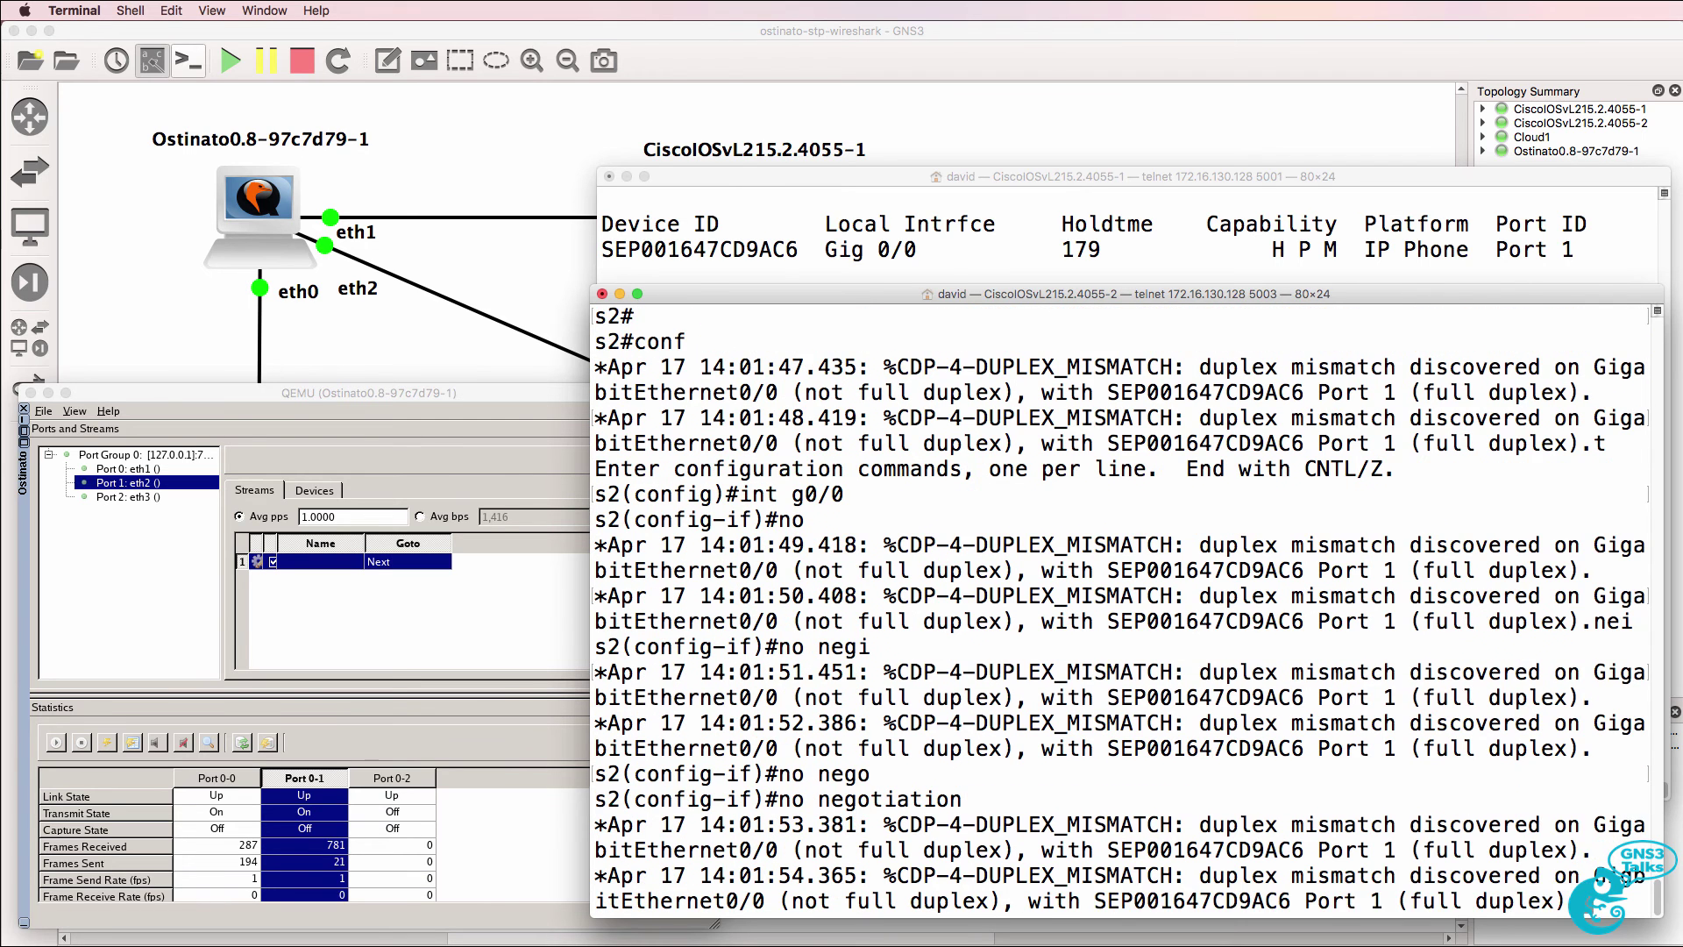
{"action": "key", "text": "Return"}
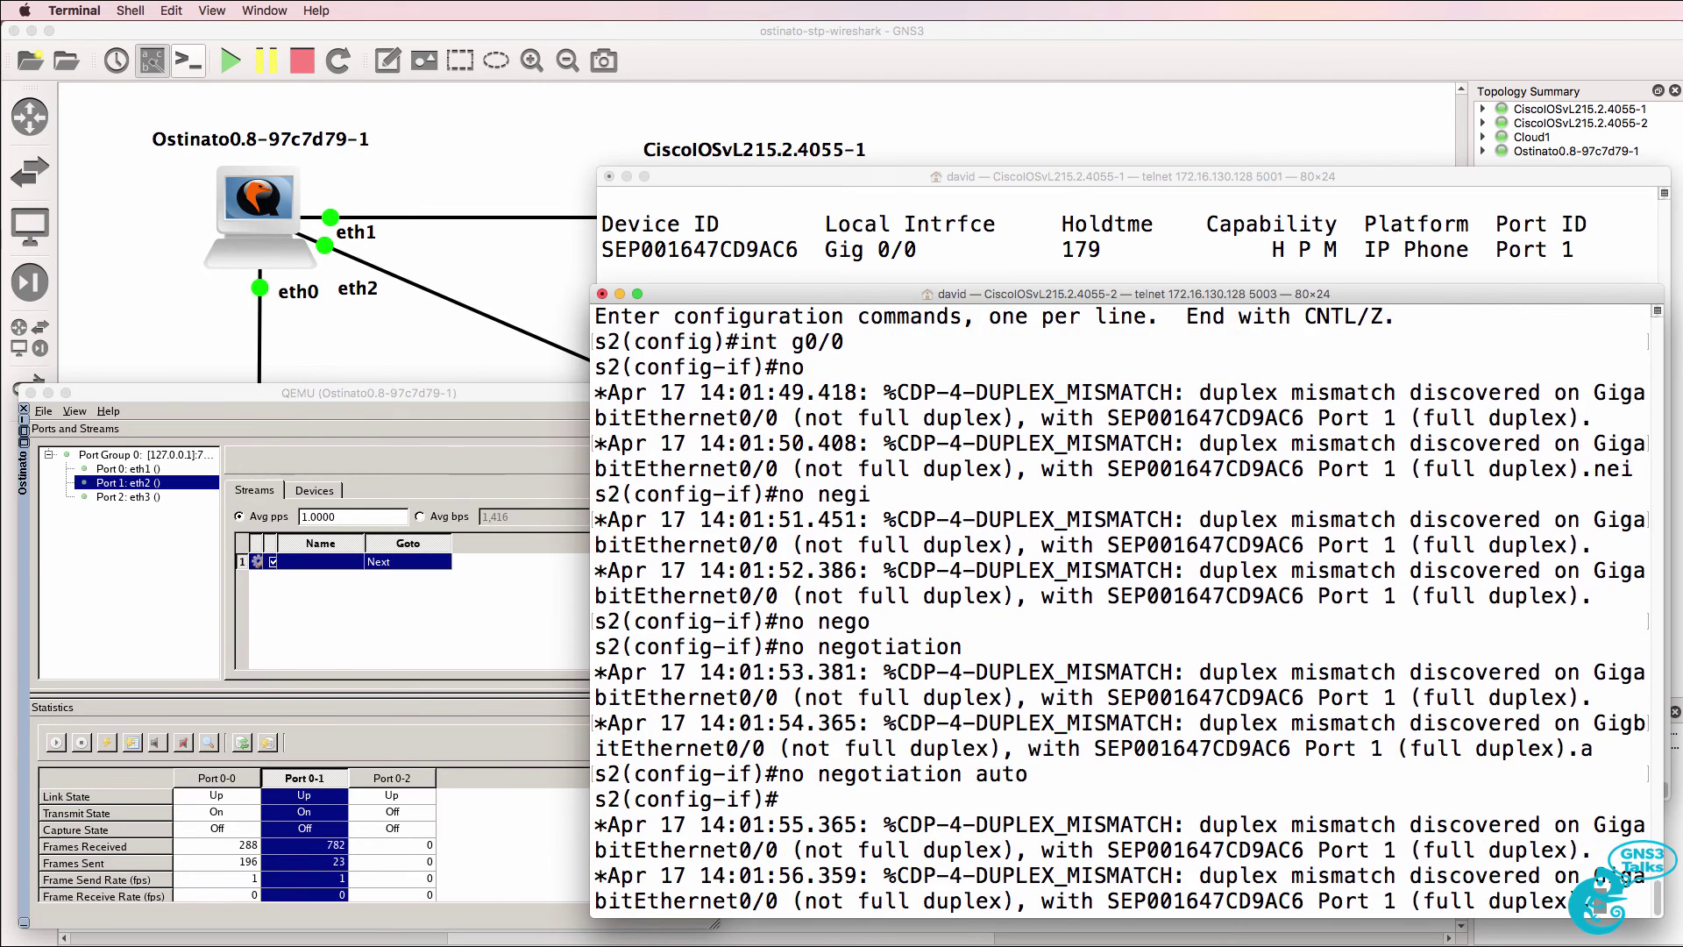
{"action": "type", "text": "duplex full"}
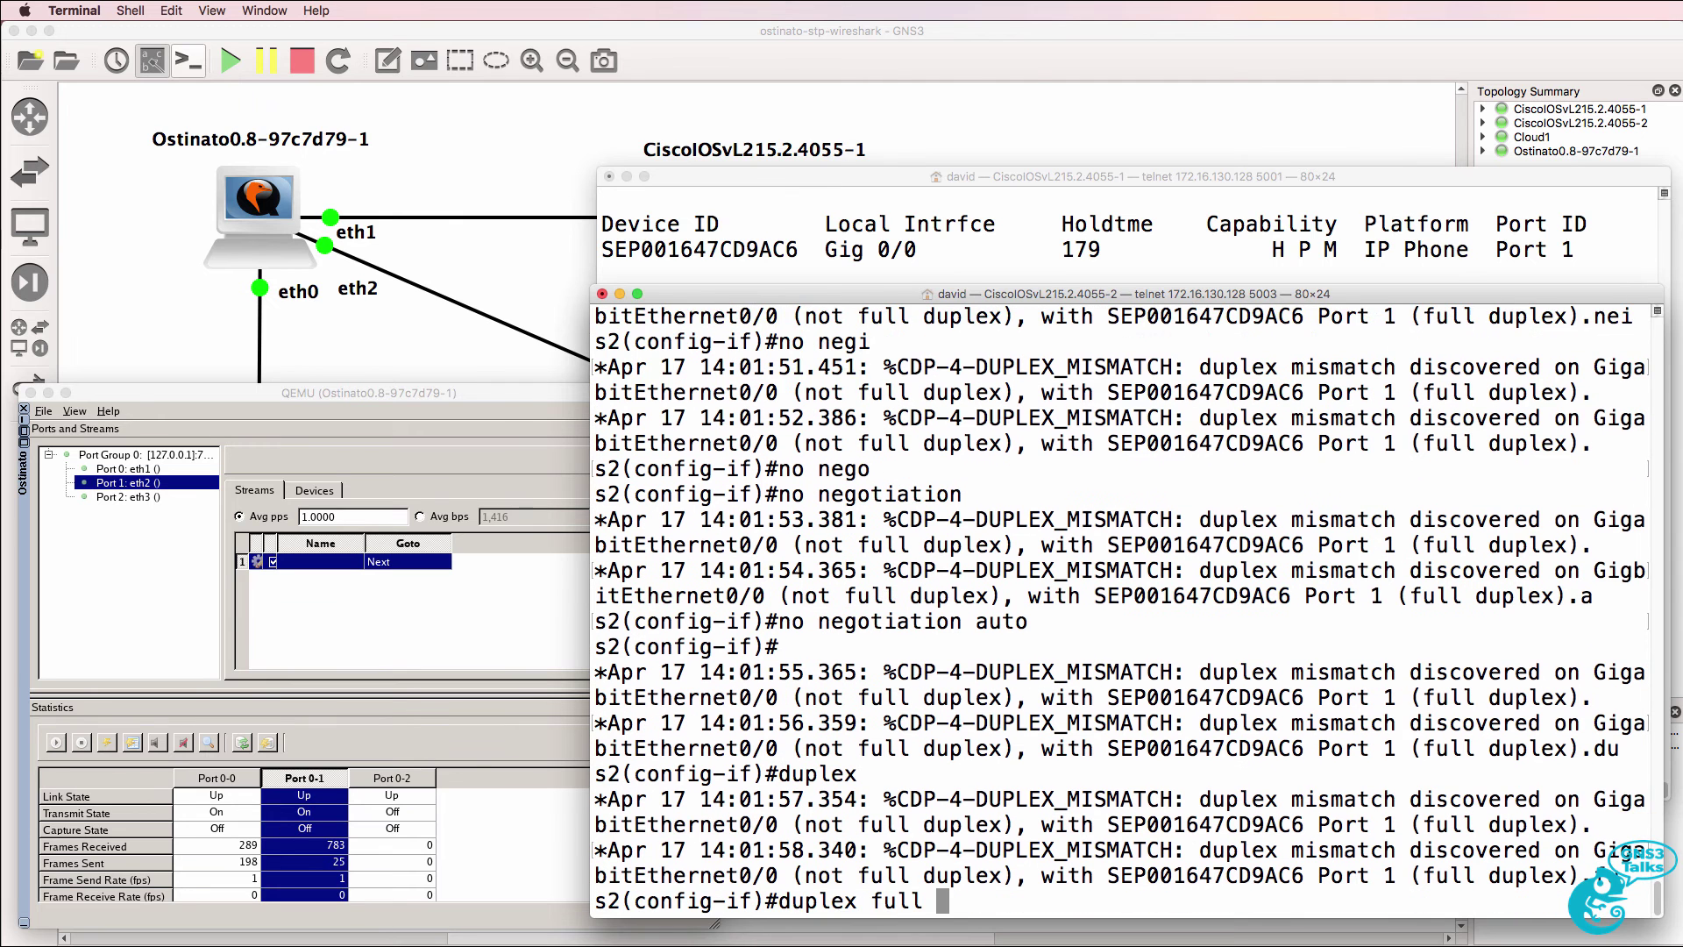
{"action": "key", "text": "Return"}
Exit configuration mode with 'end' and enter 'sh cdp nei'.
{"action": "type", "text": "end"}
{"action": "key", "text": "Return"}
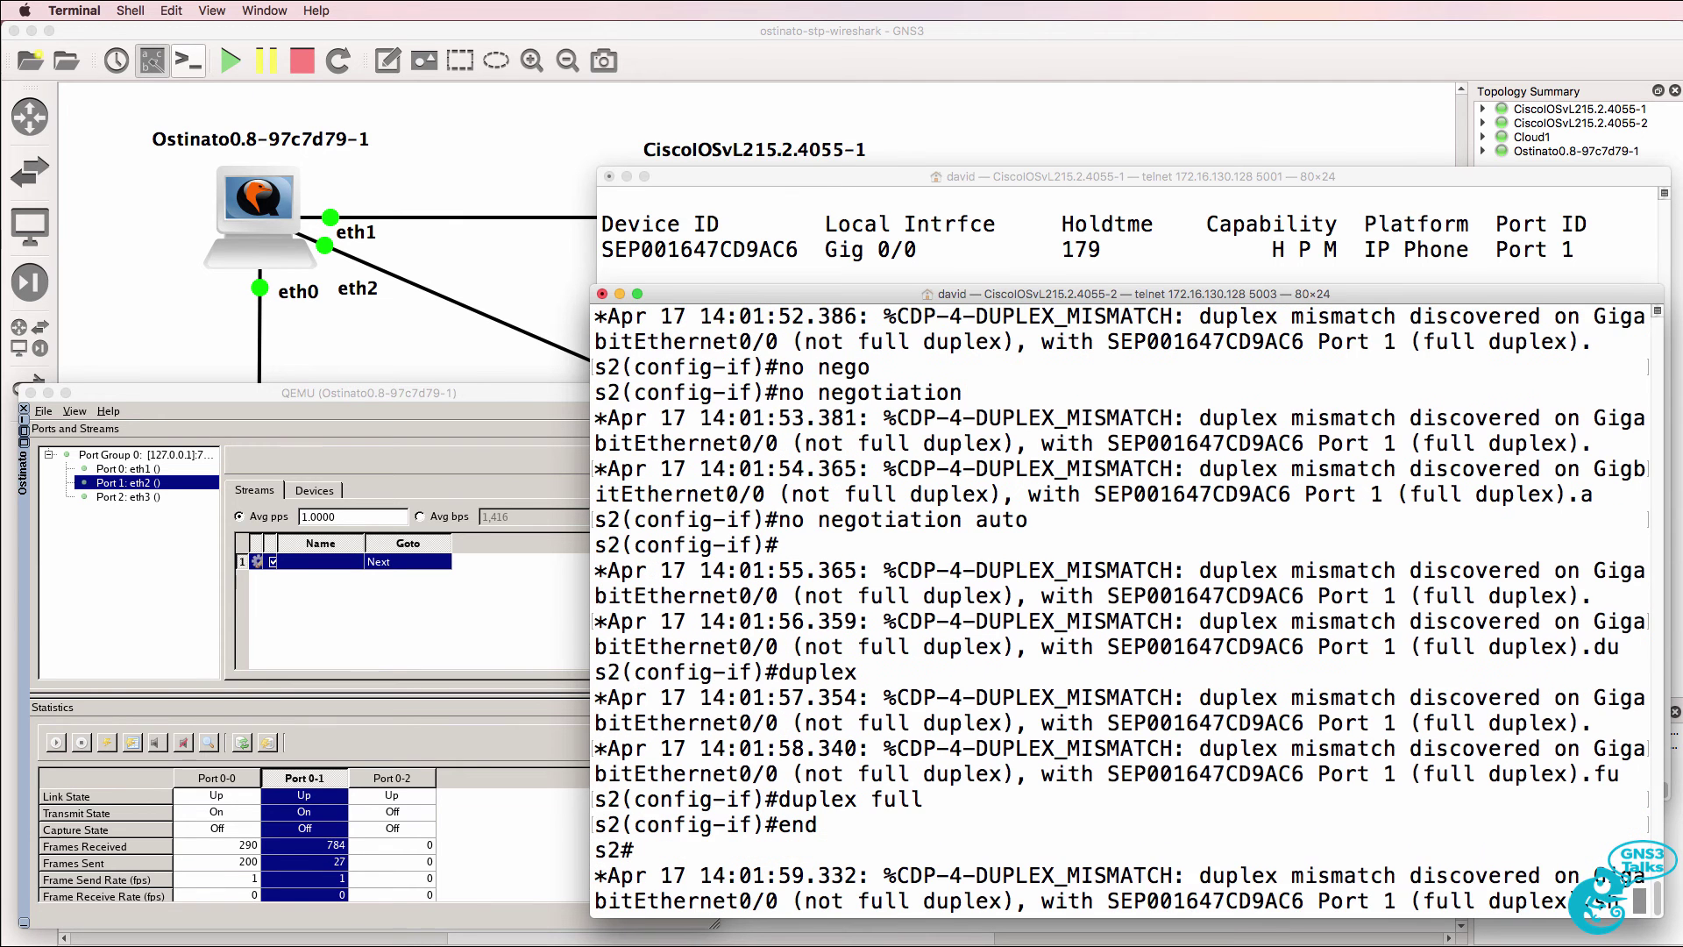
{"action": "type", "text": "sh "}
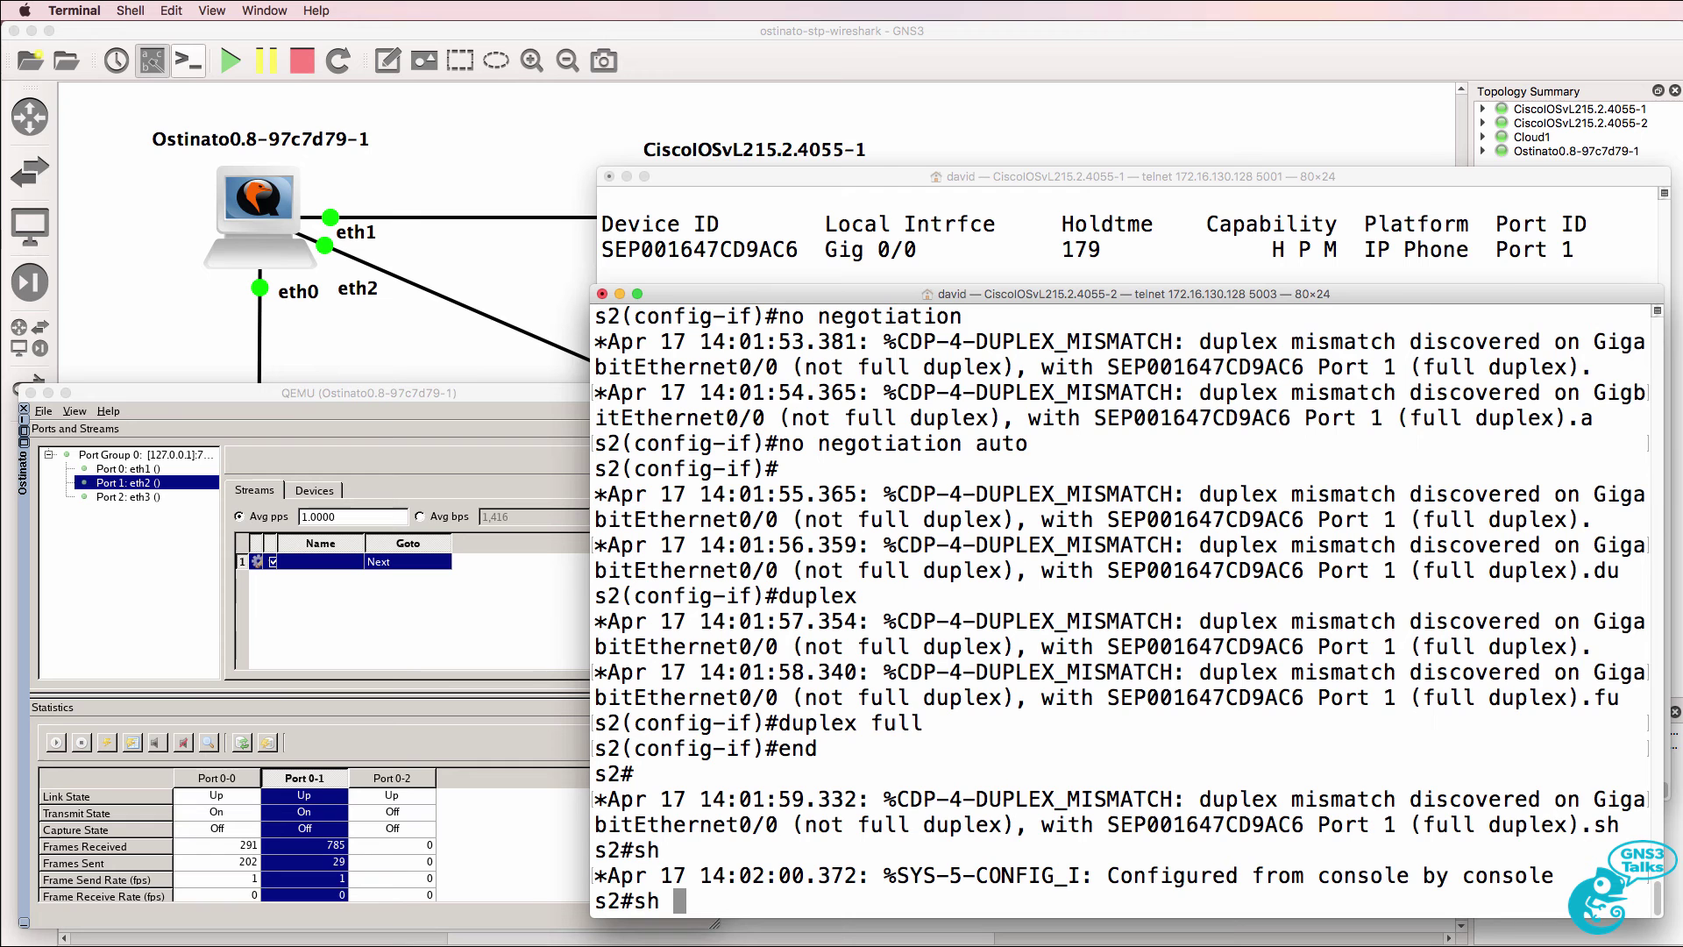
{"action": "type", "text": "cdp nei"}
List s2's CDP neighbors, show the Gi0/0 running config, then list the neighbors again.
{"action": "key", "text": "Return"}
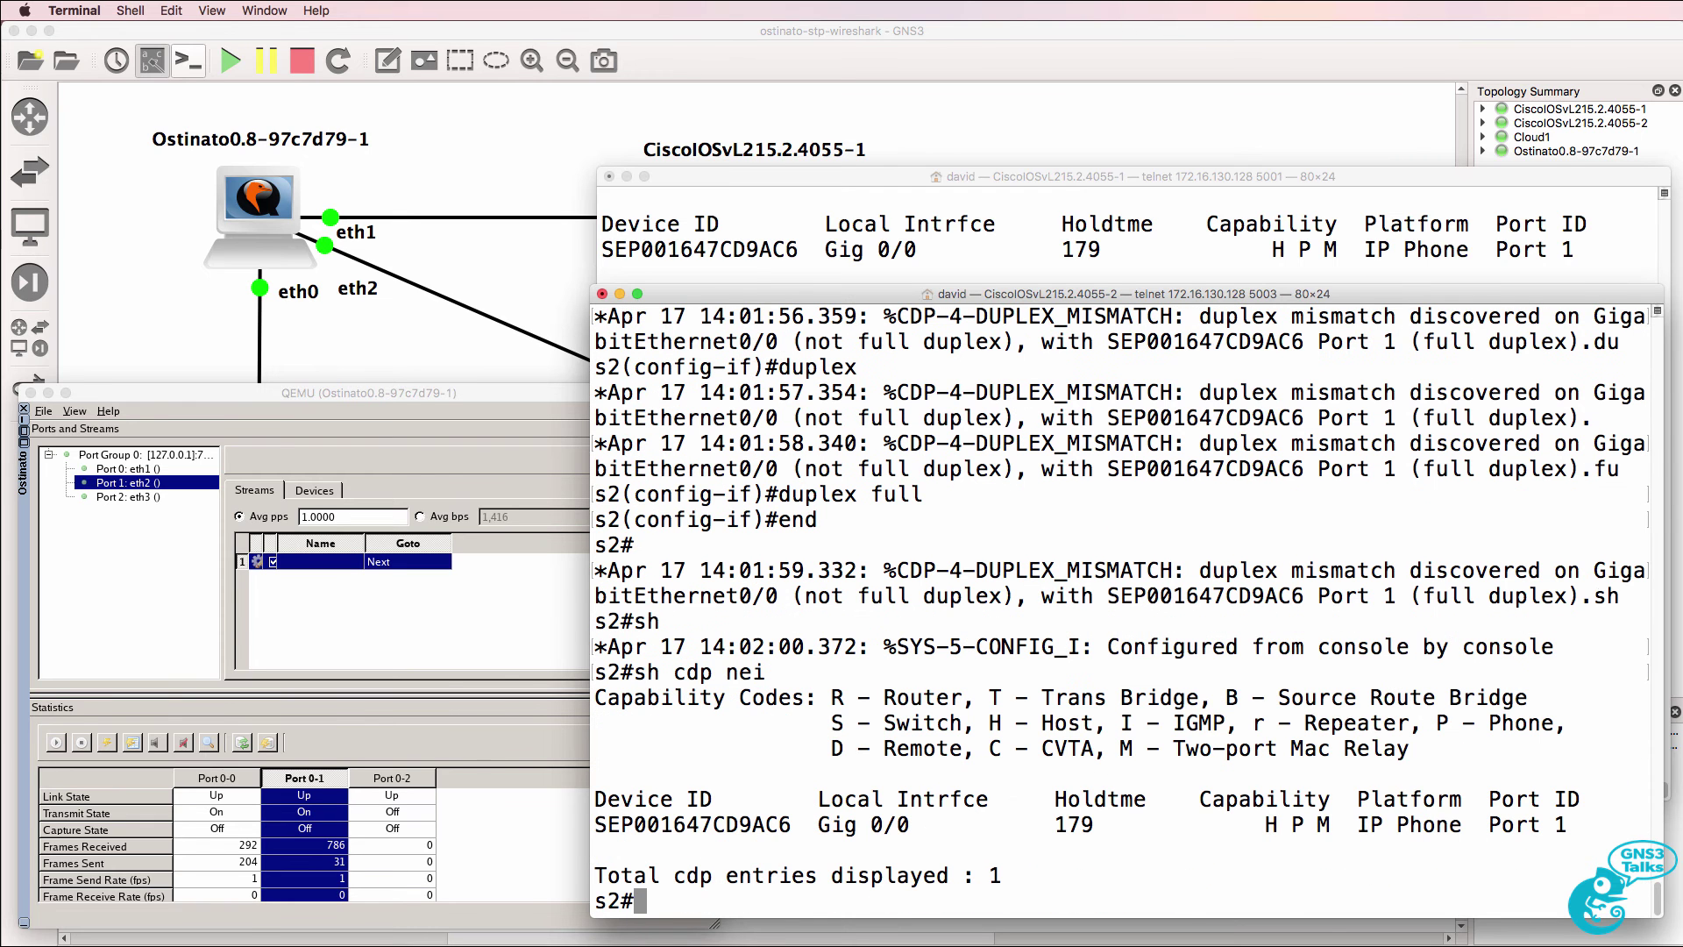
{"action": "type", "text": "sh run int g0/0"}
{"action": "key", "text": "Return"}
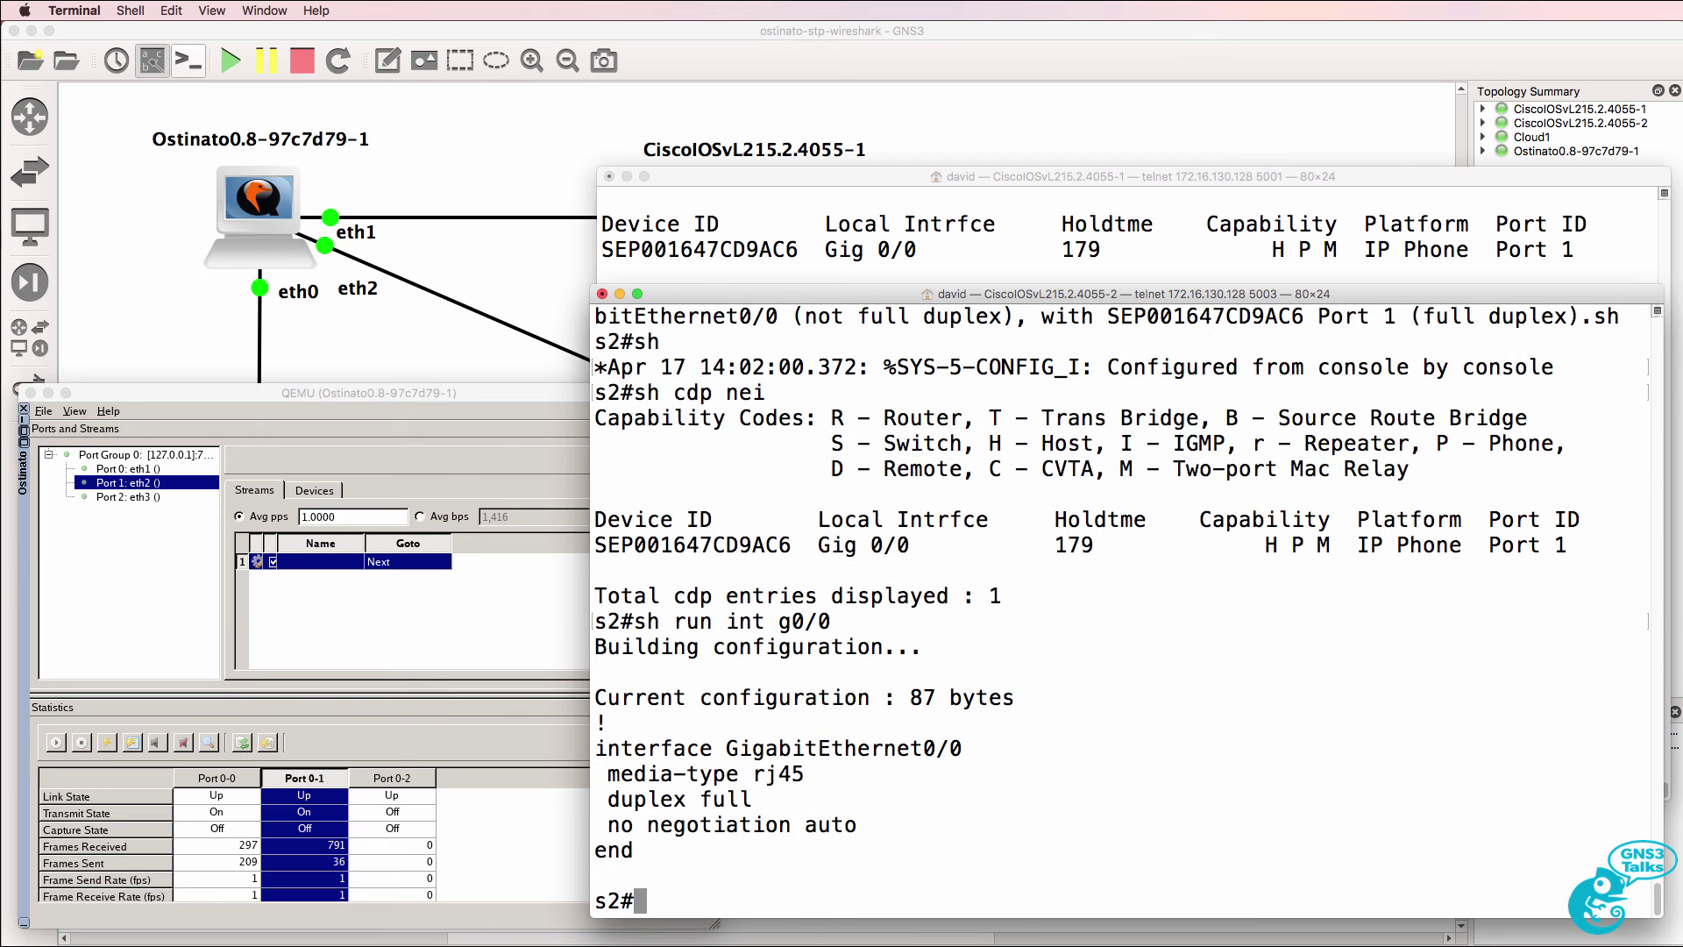
{"action": "key", "text": "Up"}
{"action": "key", "text": "Up"}
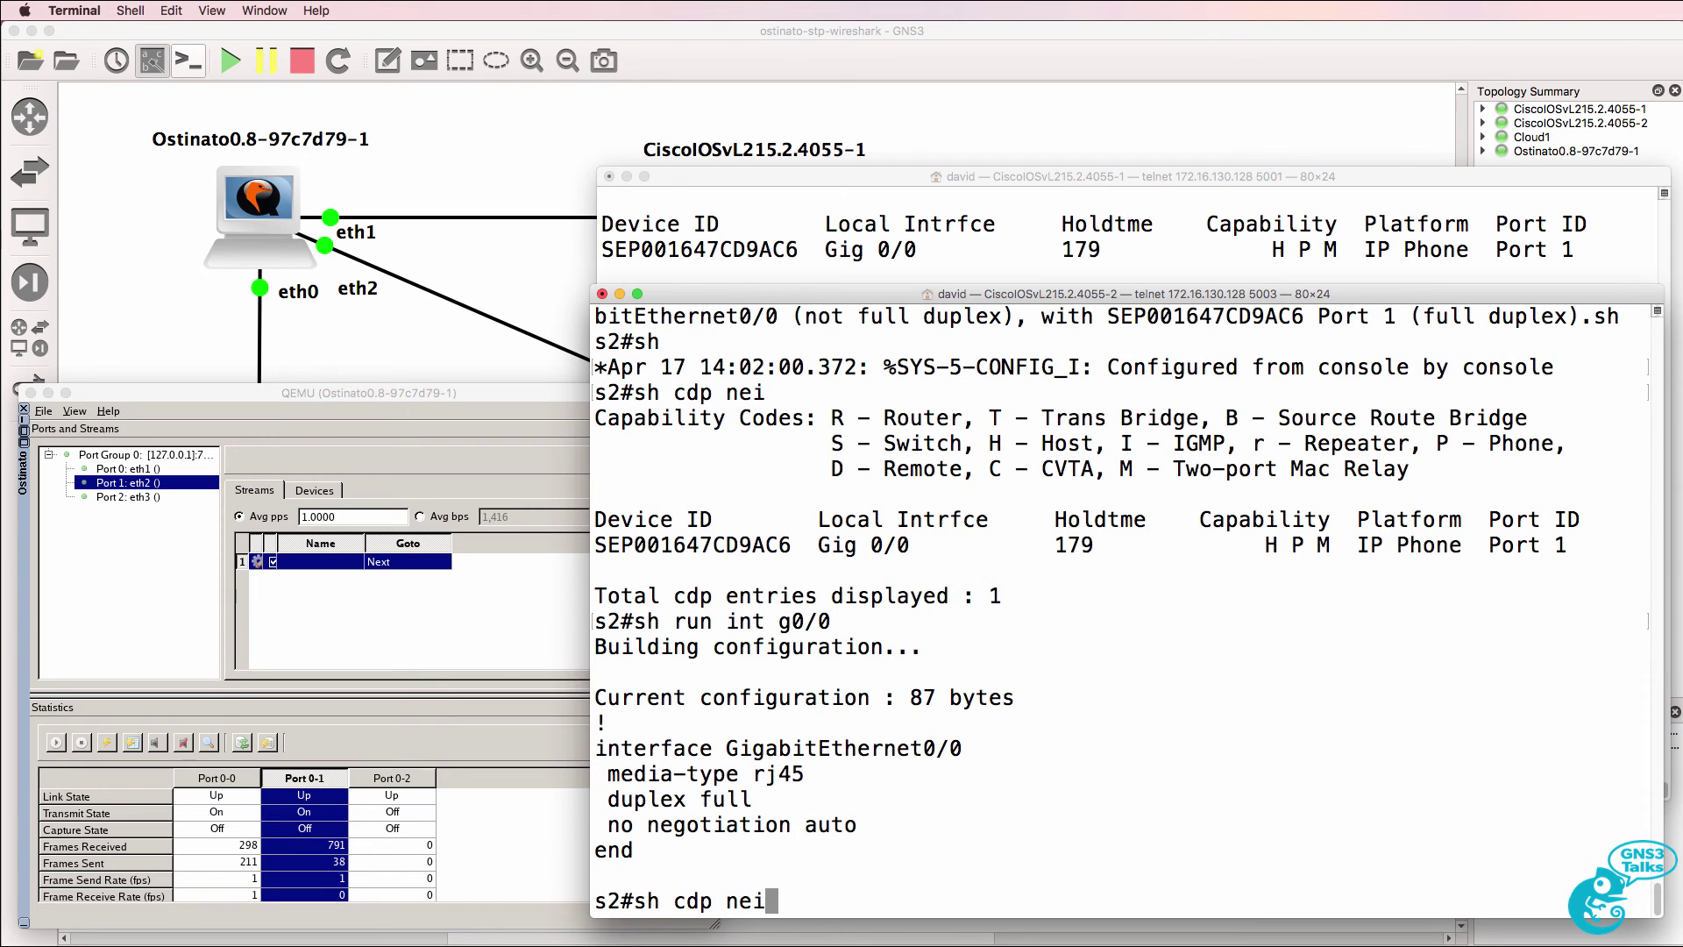
{"action": "key", "text": "Return"}
Check the first switch's console, then repeat 'sh cdp nei' on s2.
{"action": "left_click", "coordinate": [972, 258]}
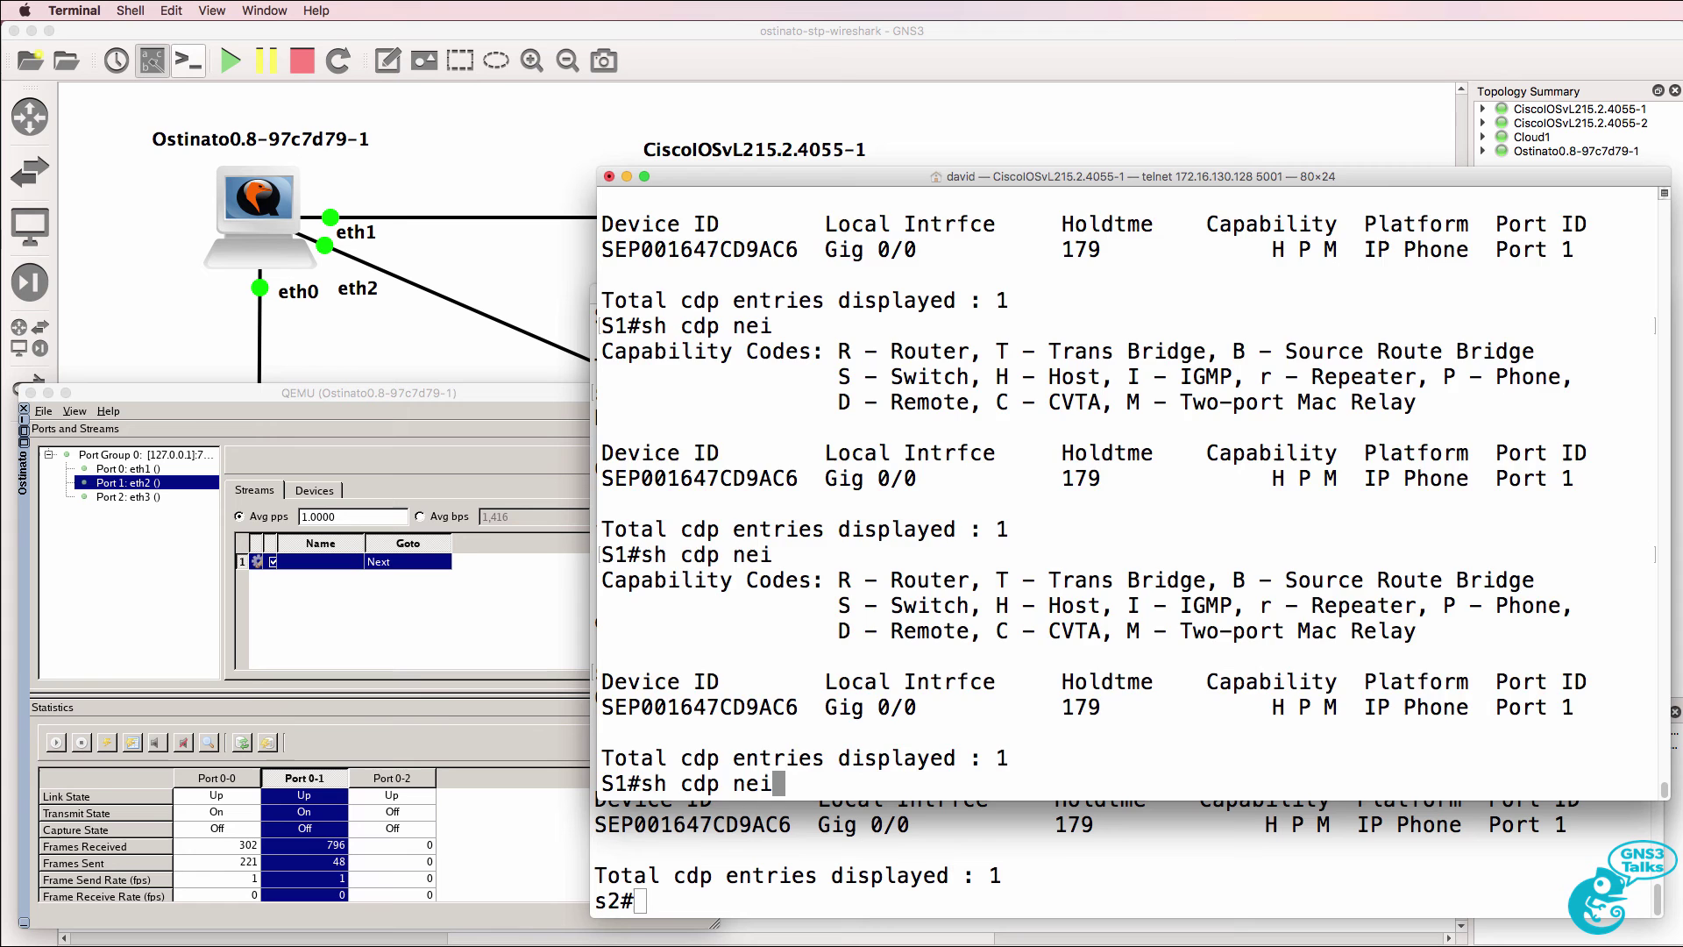
{"action": "left_click", "coordinate": [1091, 832]}
{"action": "key", "text": "Up"}
{"action": "key", "text": "Return"}
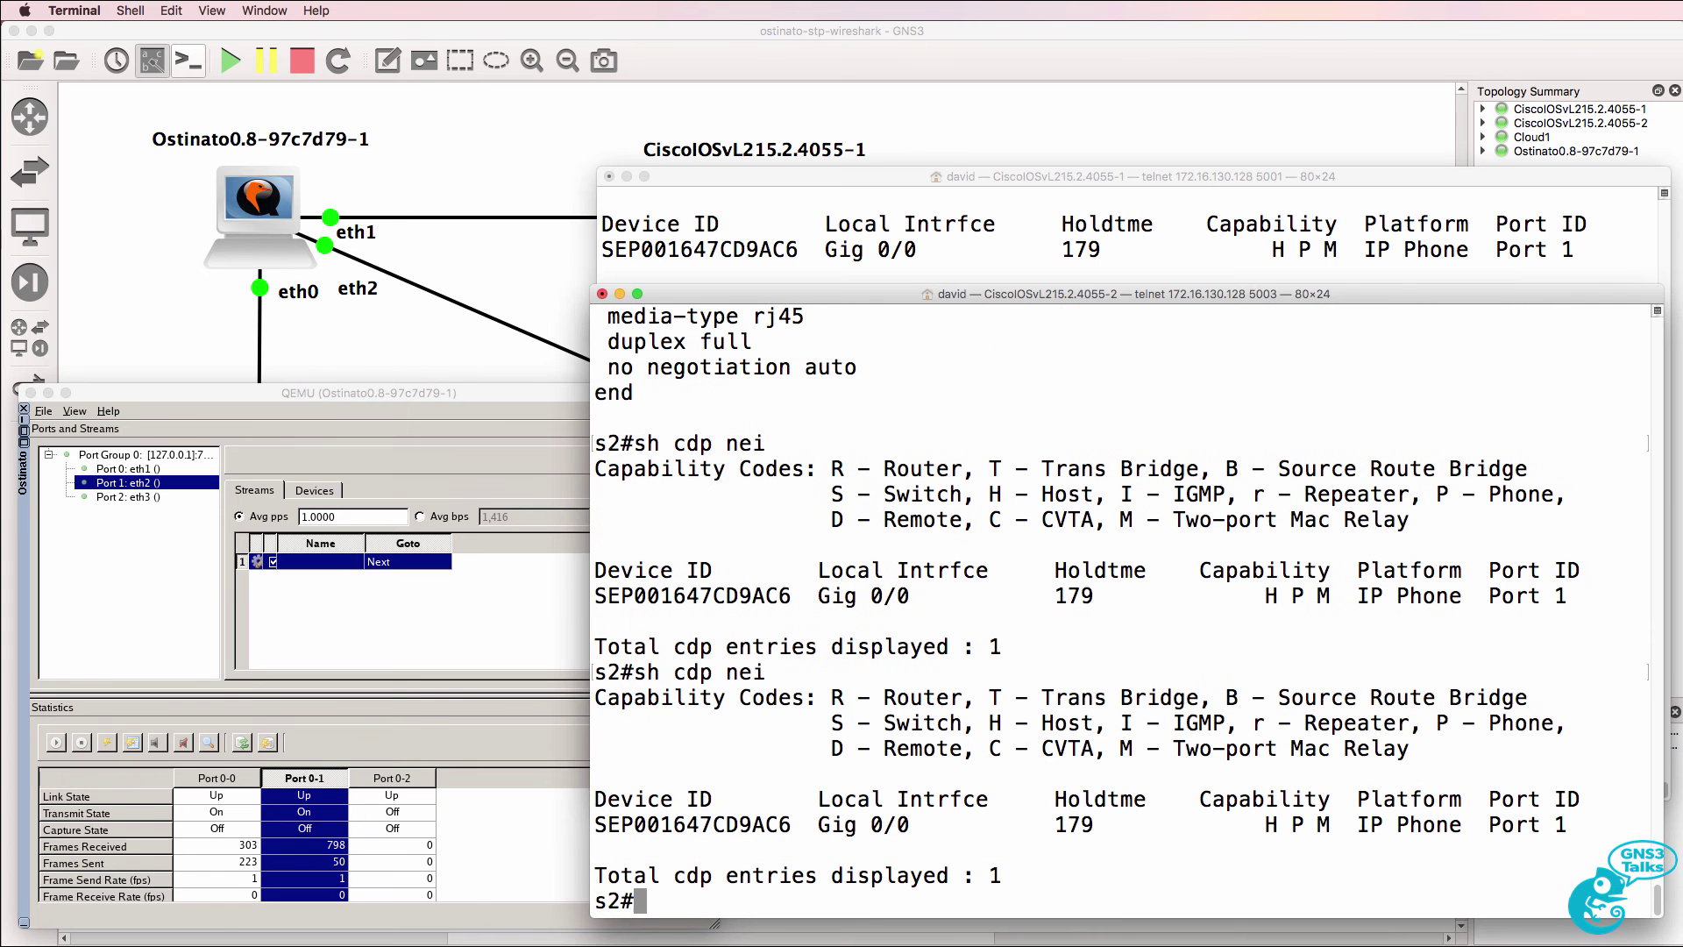
Review the phone CDP frame in Wireshark's enlarged details pane, then minimize Wireshark to show GNS3.
{"action": "left_click", "coordinate": [510, 415]}
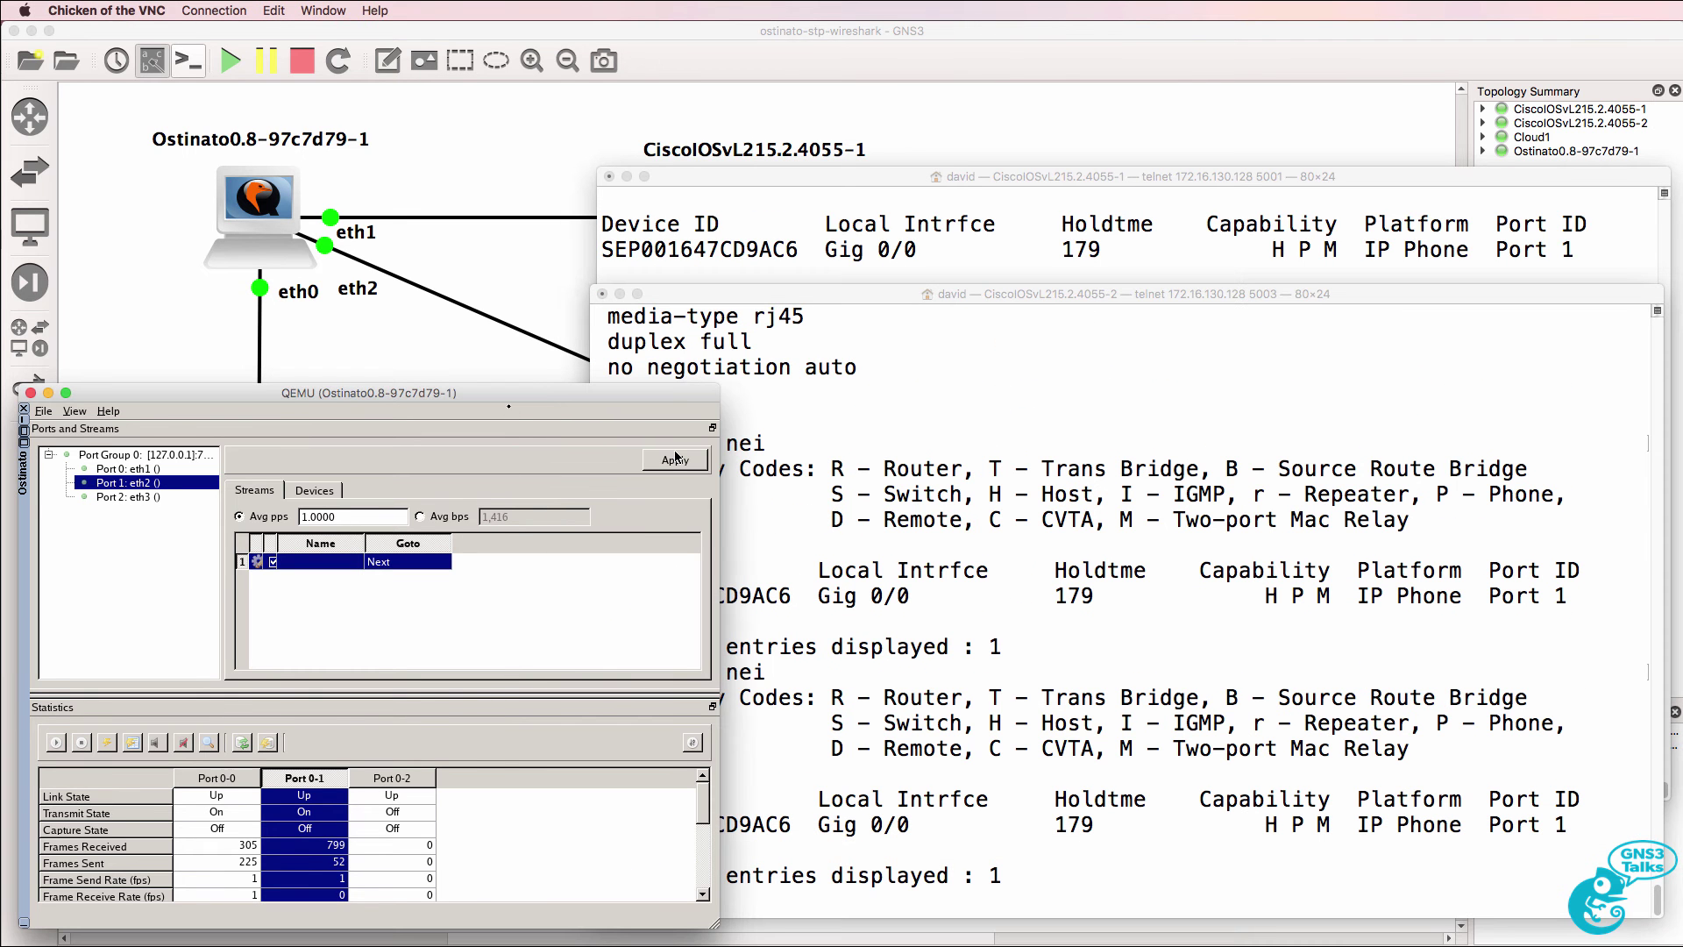
{"action": "key", "text": "super+Tab"}
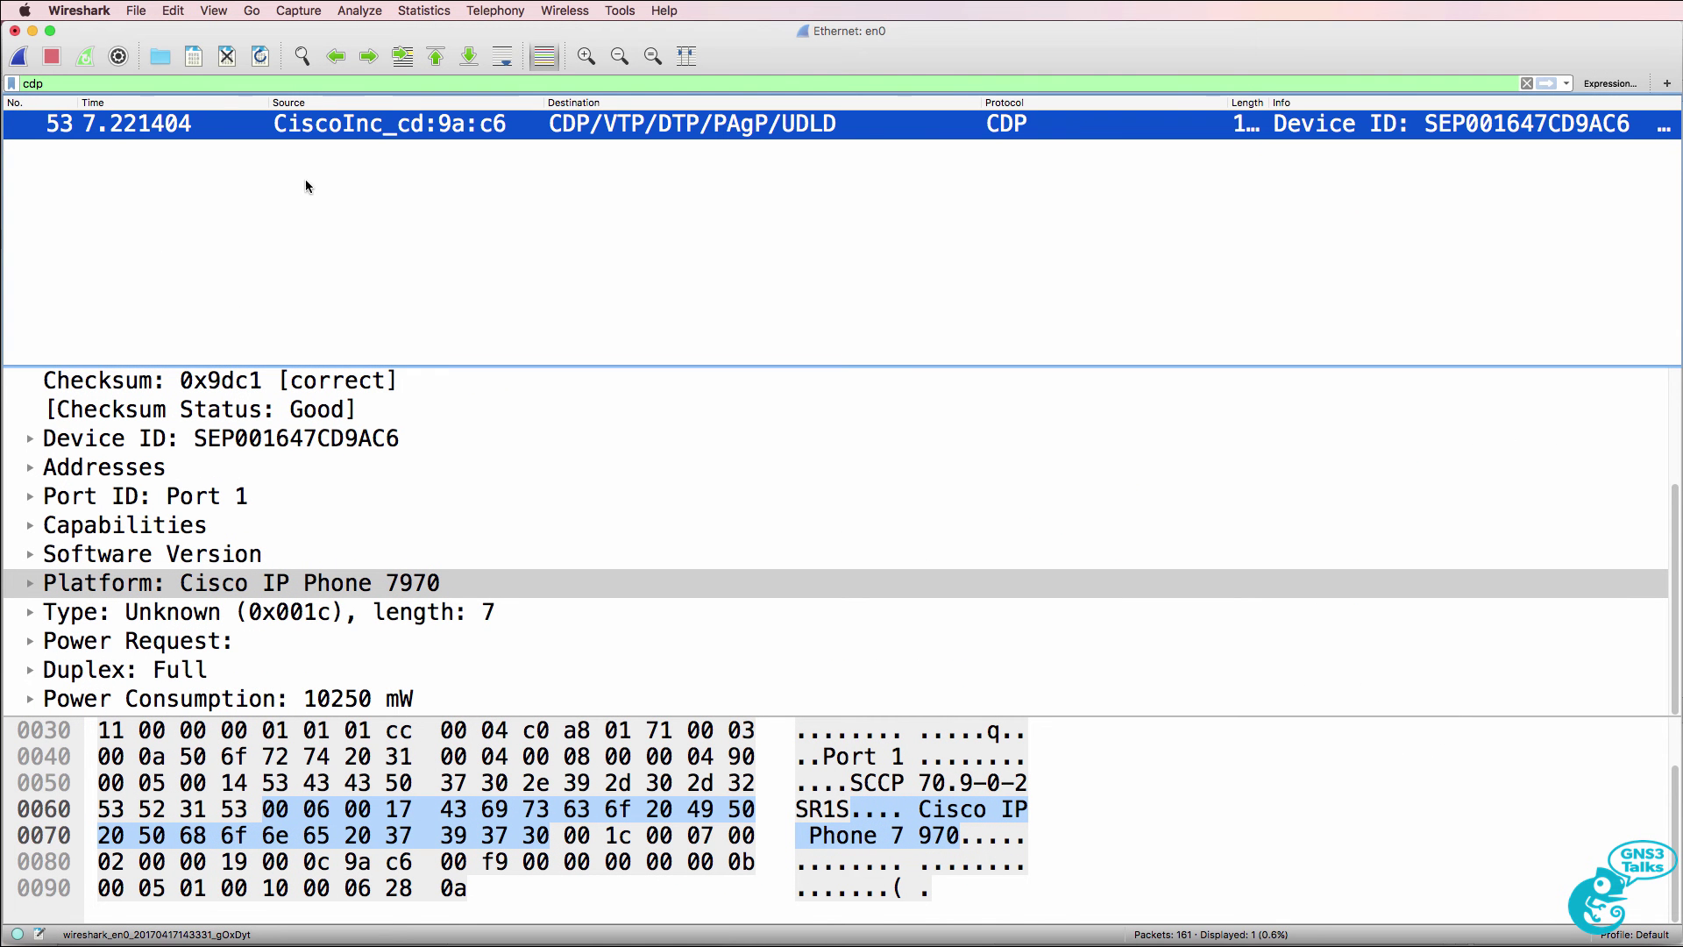
{"action": "left_click_drag", "start_coordinate": [282, 363], "coordinate": [296, 183]}
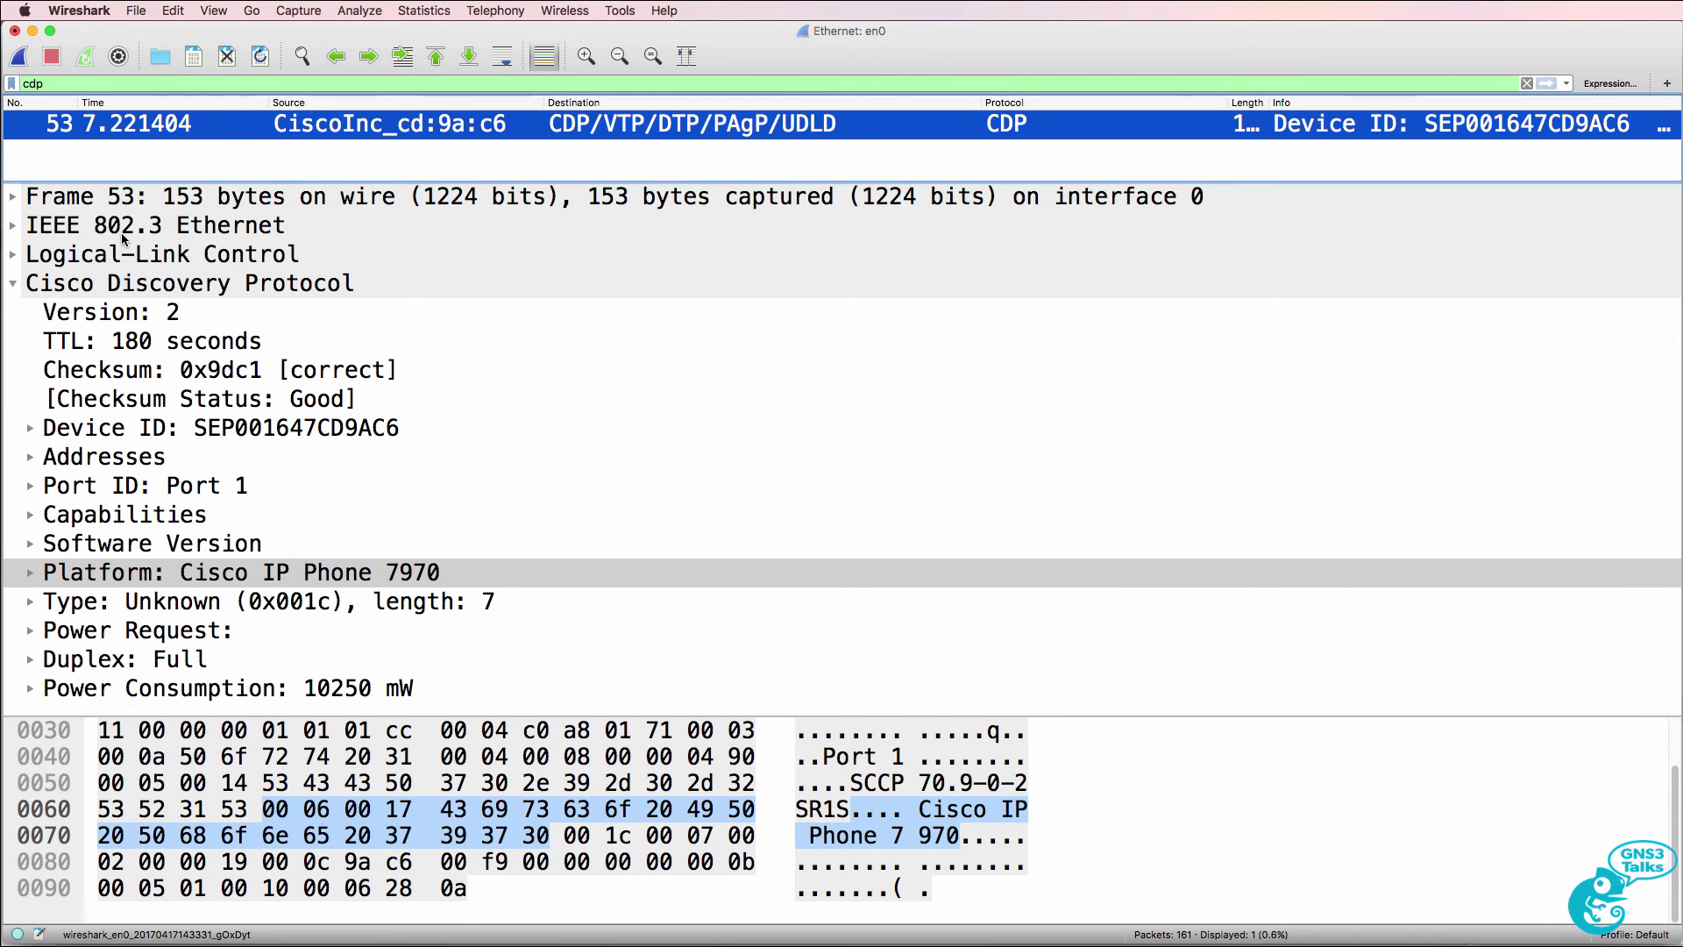
{"action": "key", "text": "Tab"}
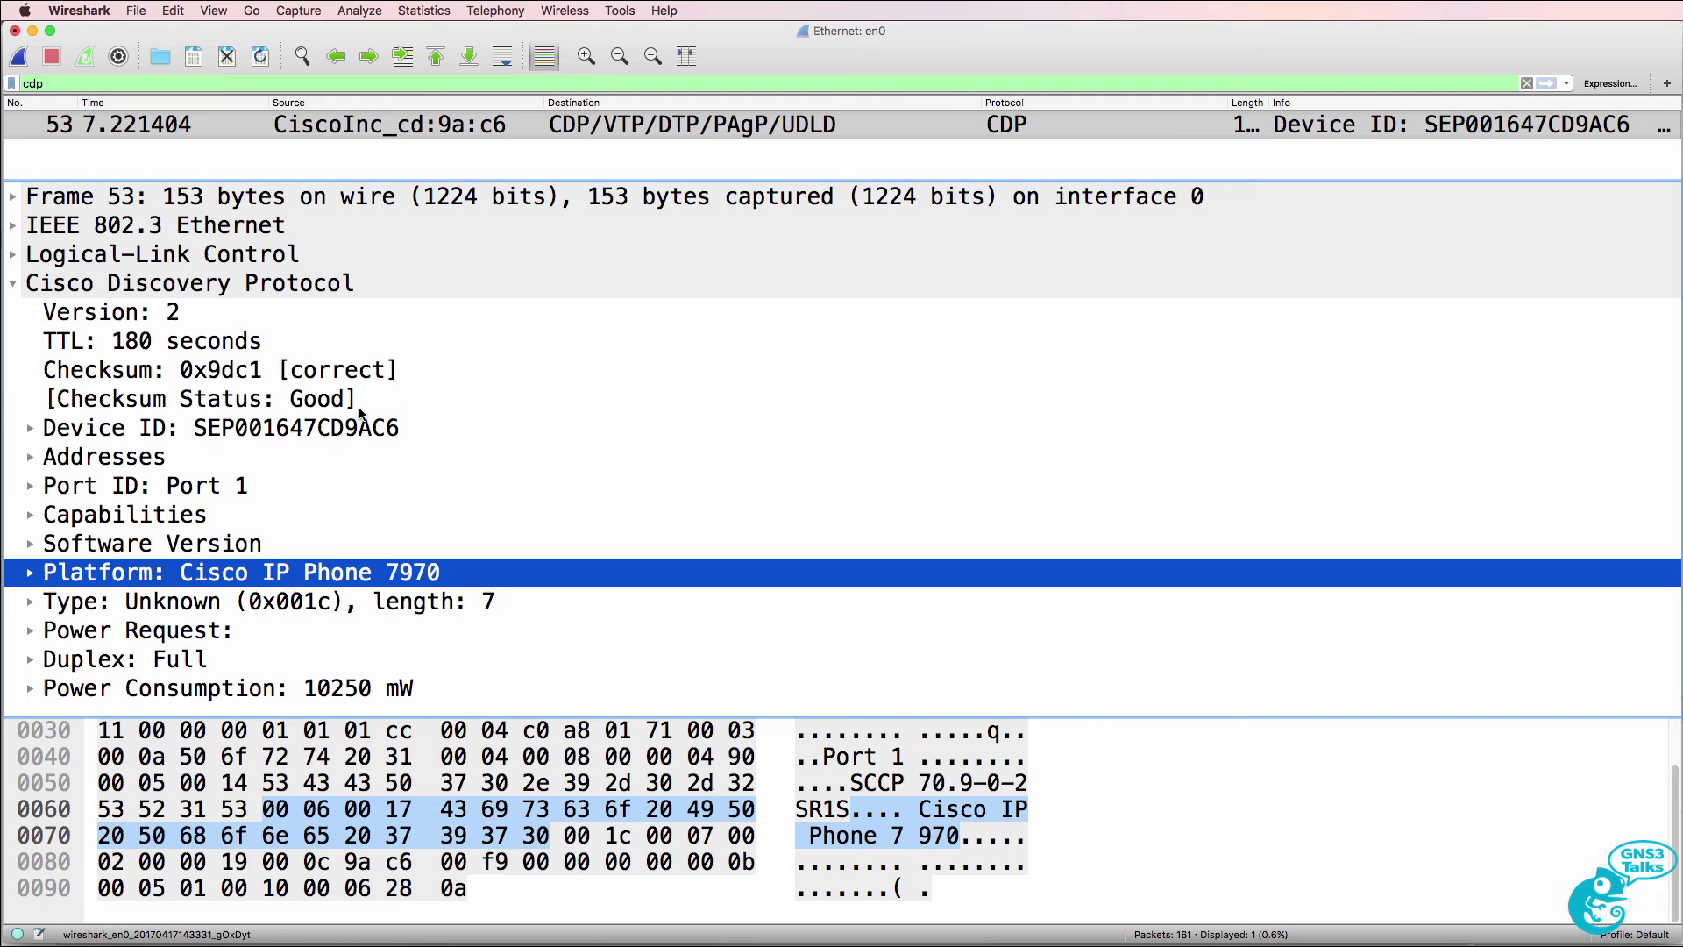
{"action": "left_click", "coordinate": [31, 35]}
{"action": "left_click", "coordinate": [462, 333]}
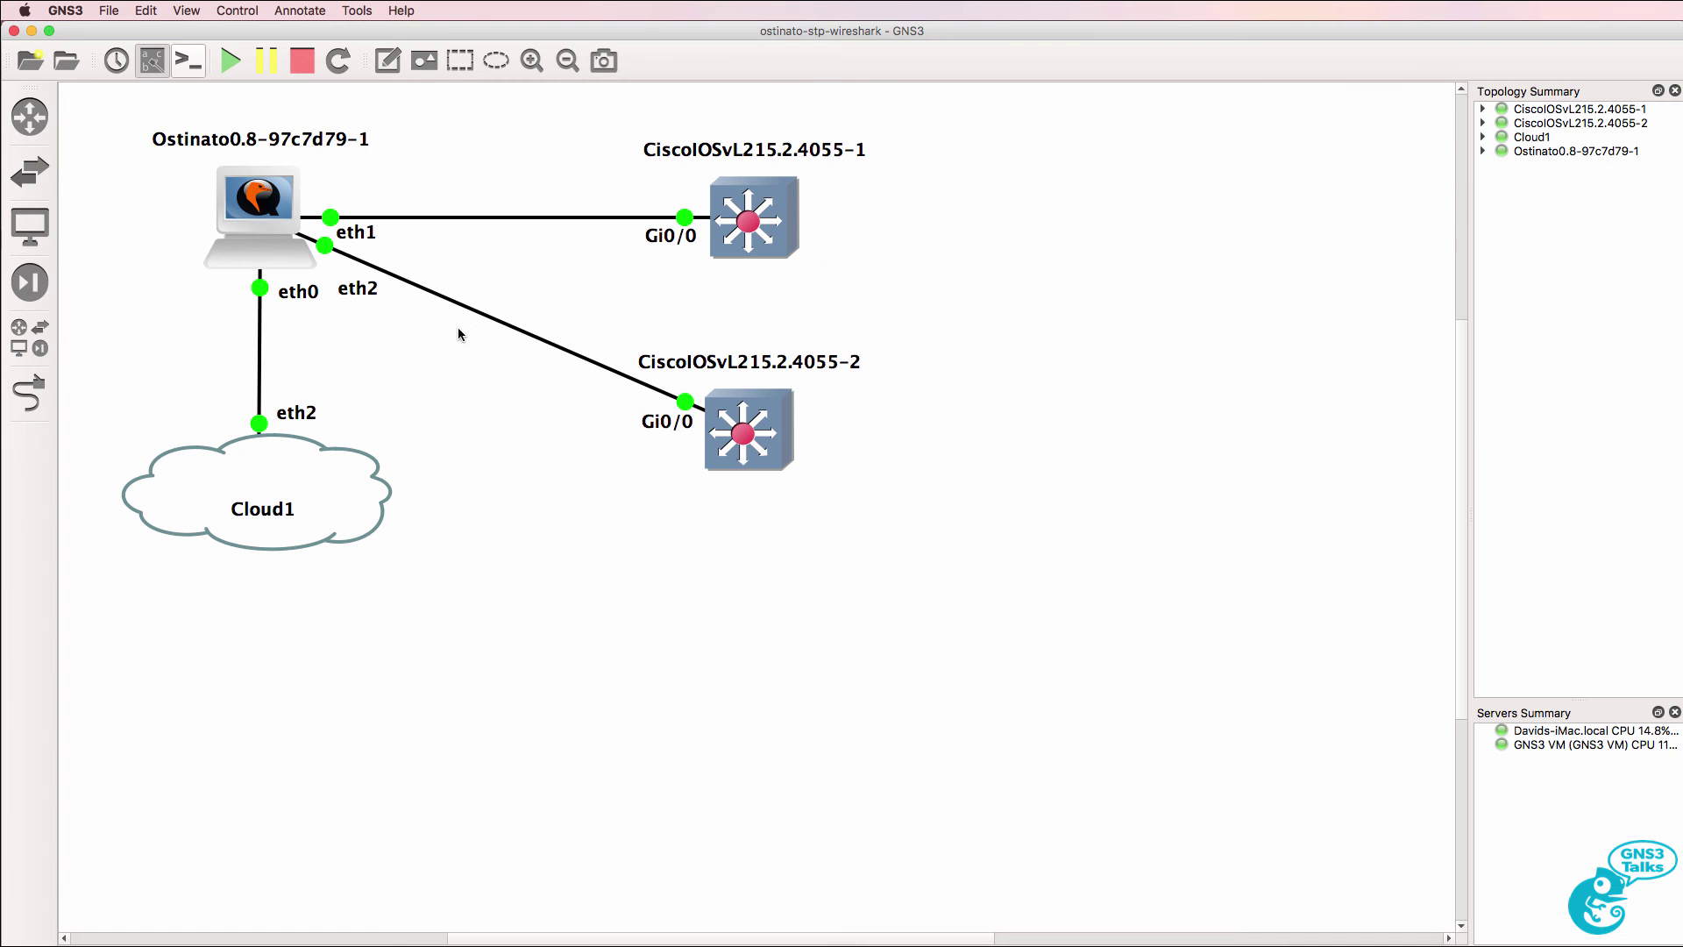
Start a Wireshark capture on the Ostinato eth2 to Gi0/0 link.
{"action": "right_click", "coordinate": [520, 334]}
{"action": "left_click", "coordinate": [561, 342]}
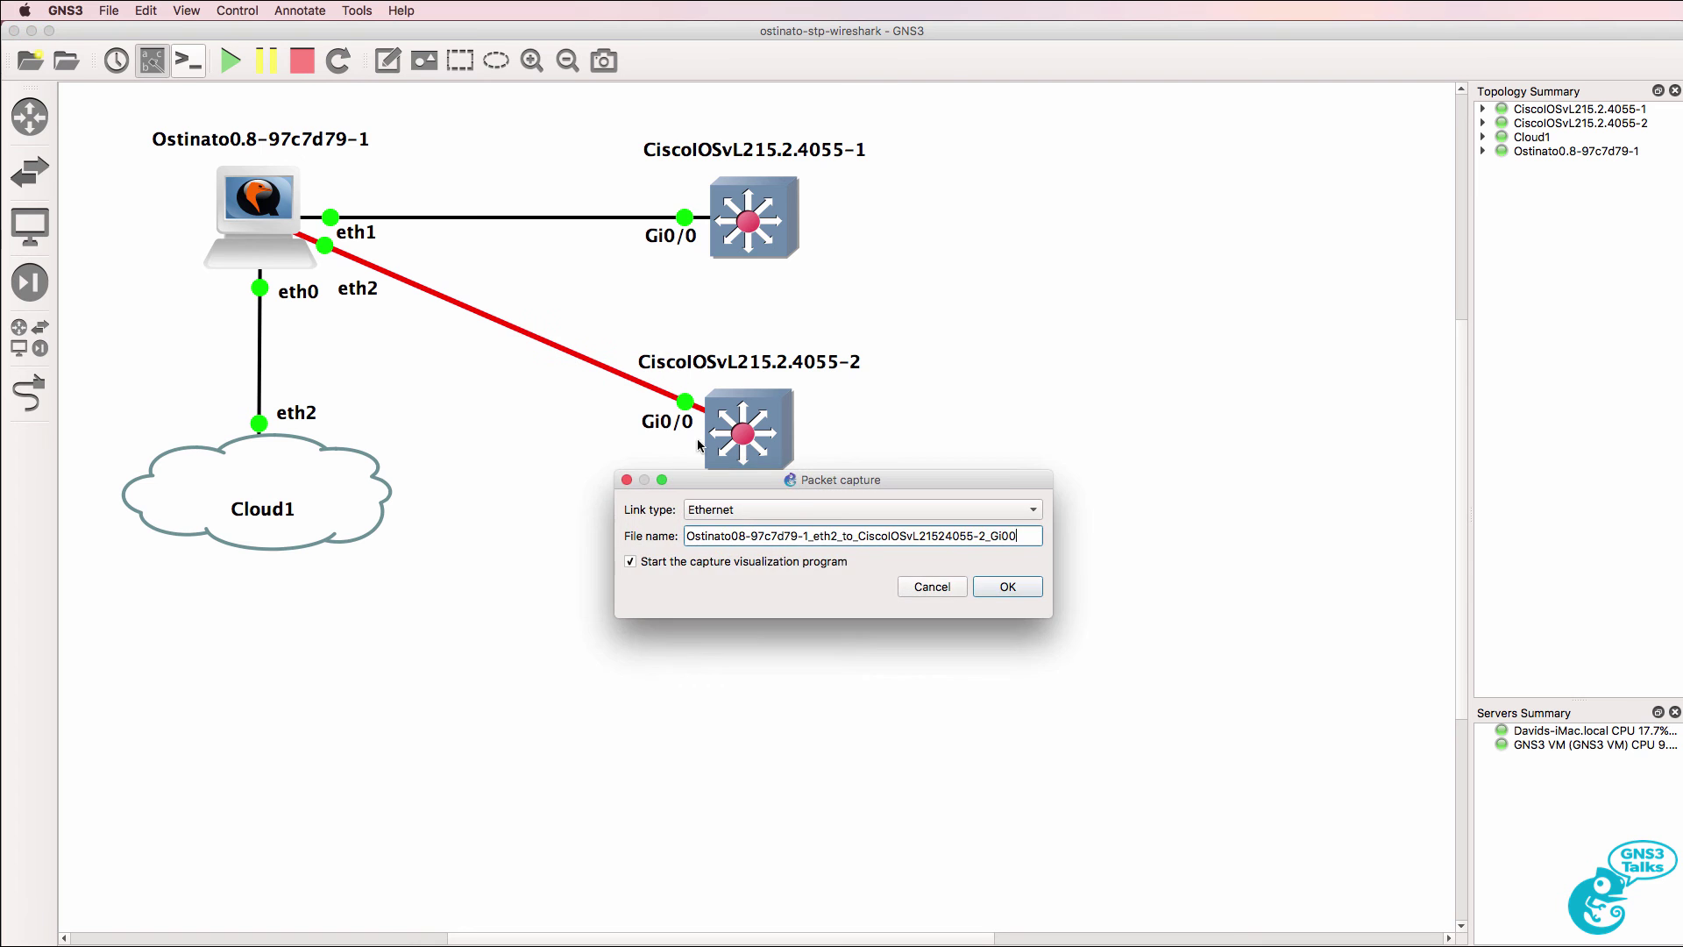
{"action": "left_click", "coordinate": [1009, 586]}
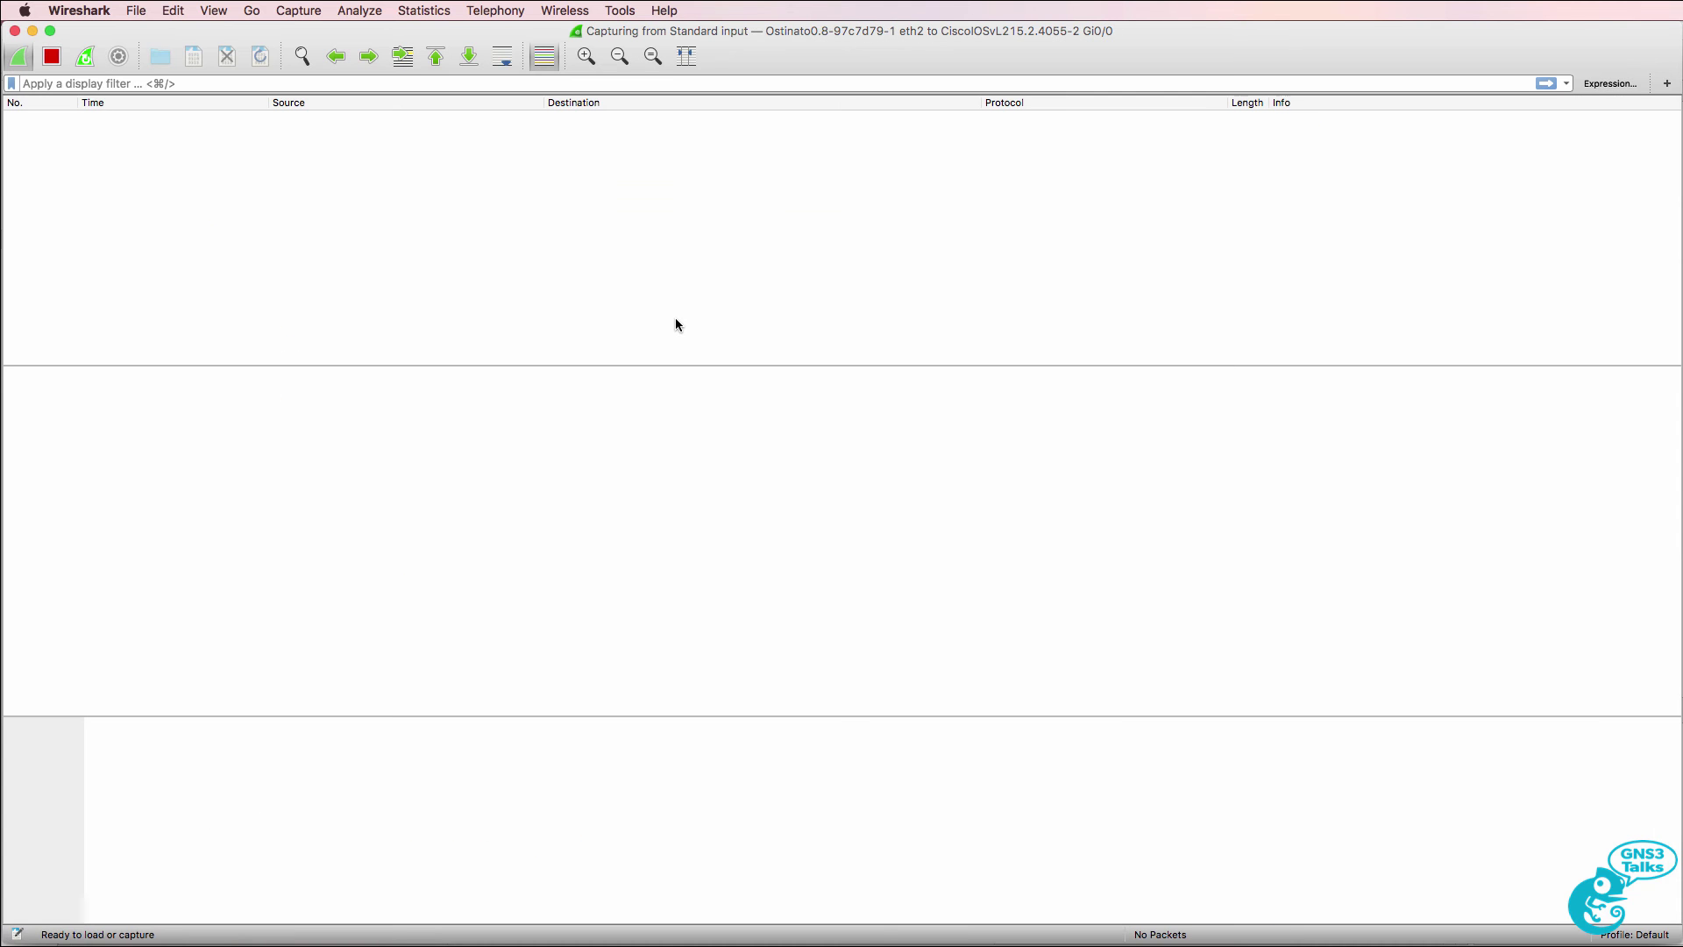
In frame 2's Cisco Discovery Protocol details, select Platform: Cisco IP Phone 7970, then move Wireshark down.
{"action": "left_click", "coordinate": [641, 161]}
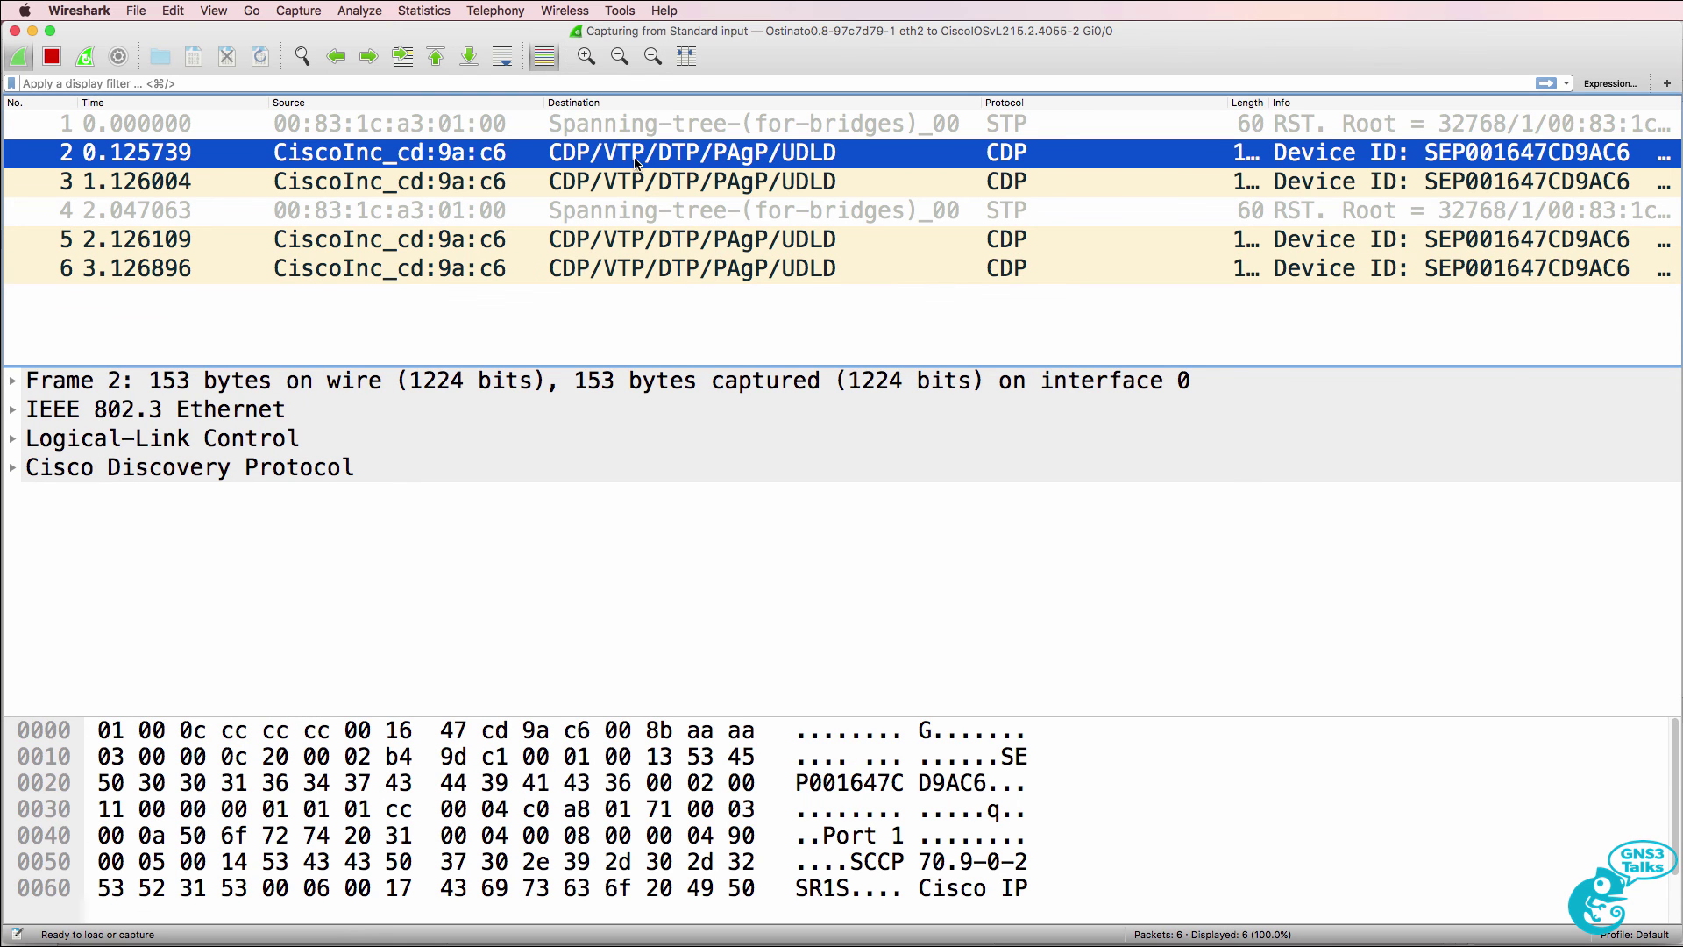
{"action": "left_click", "coordinate": [13, 467]}
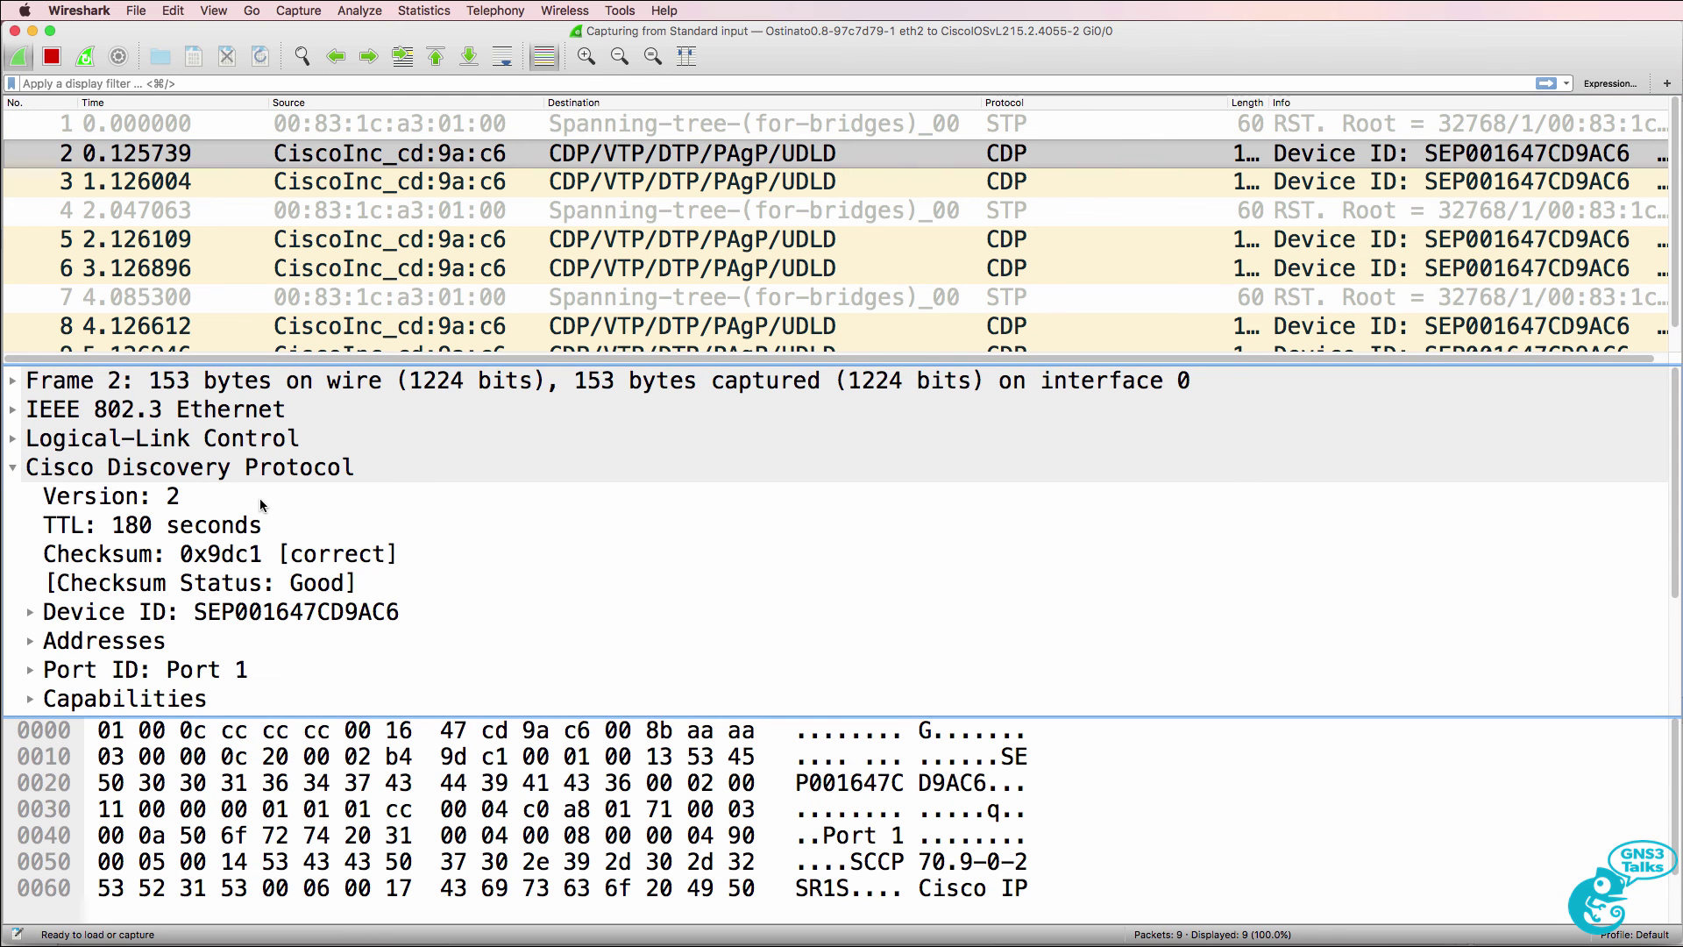
{"action": "scroll", "coordinate": [263, 500], "scroll_direction": "down", "scroll_amount": 3}
{"action": "left_click", "coordinate": [443, 591]}
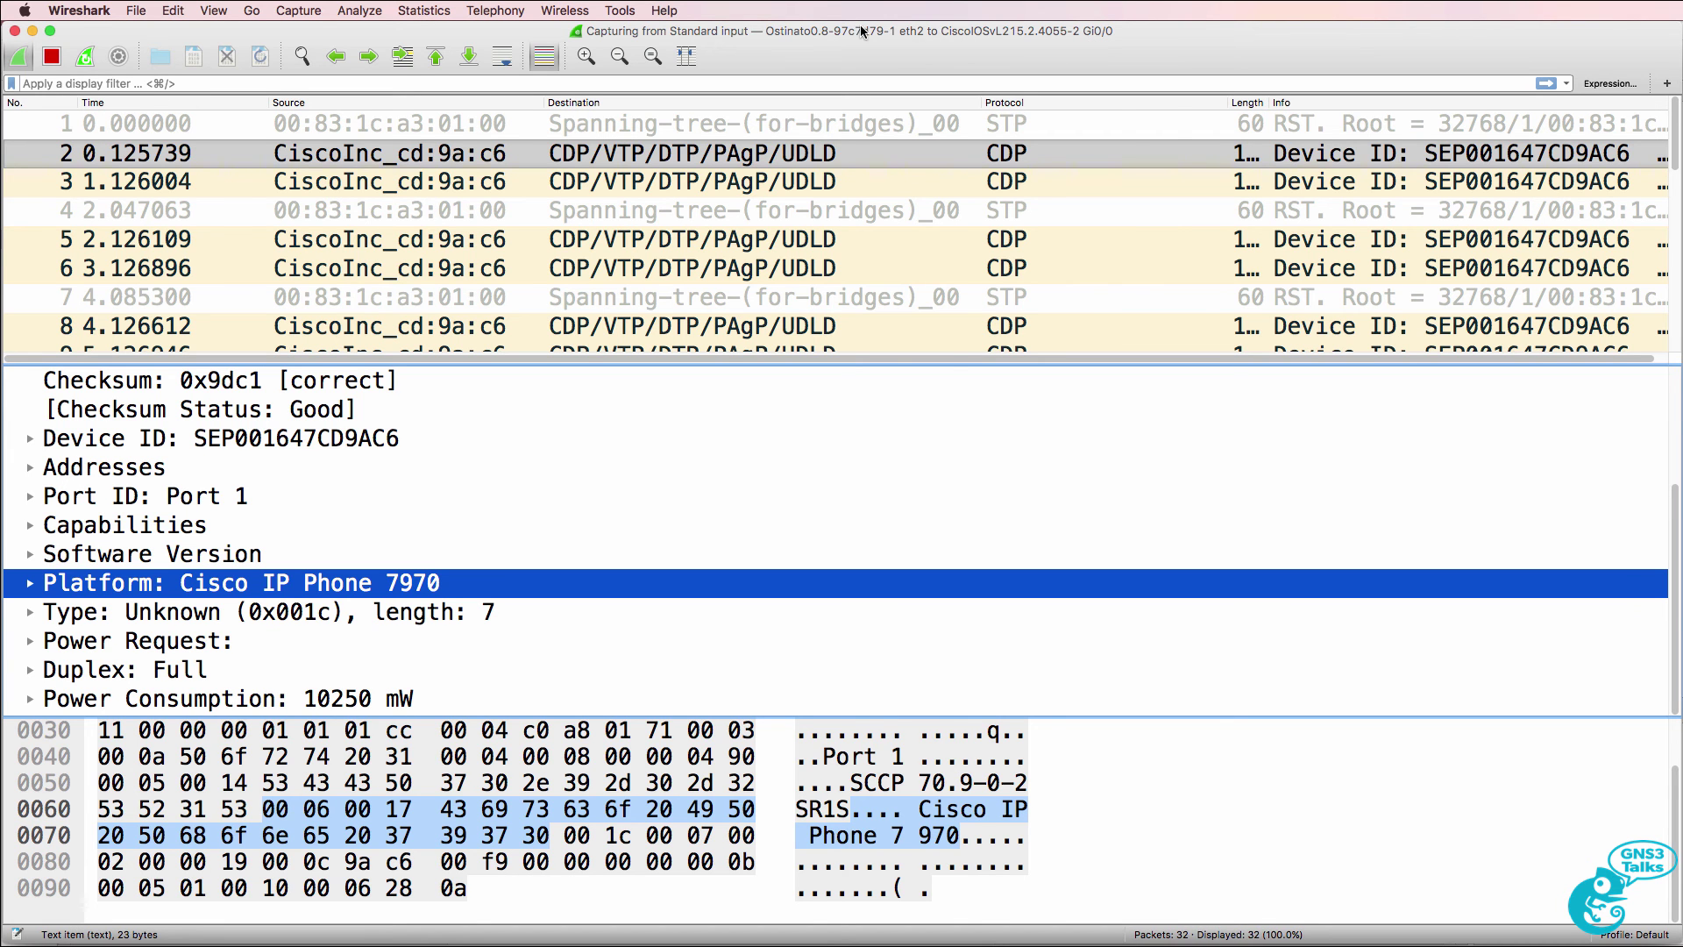
{"action": "left_click_drag", "start_coordinate": [861, 25], "coordinate": [866, 465]}
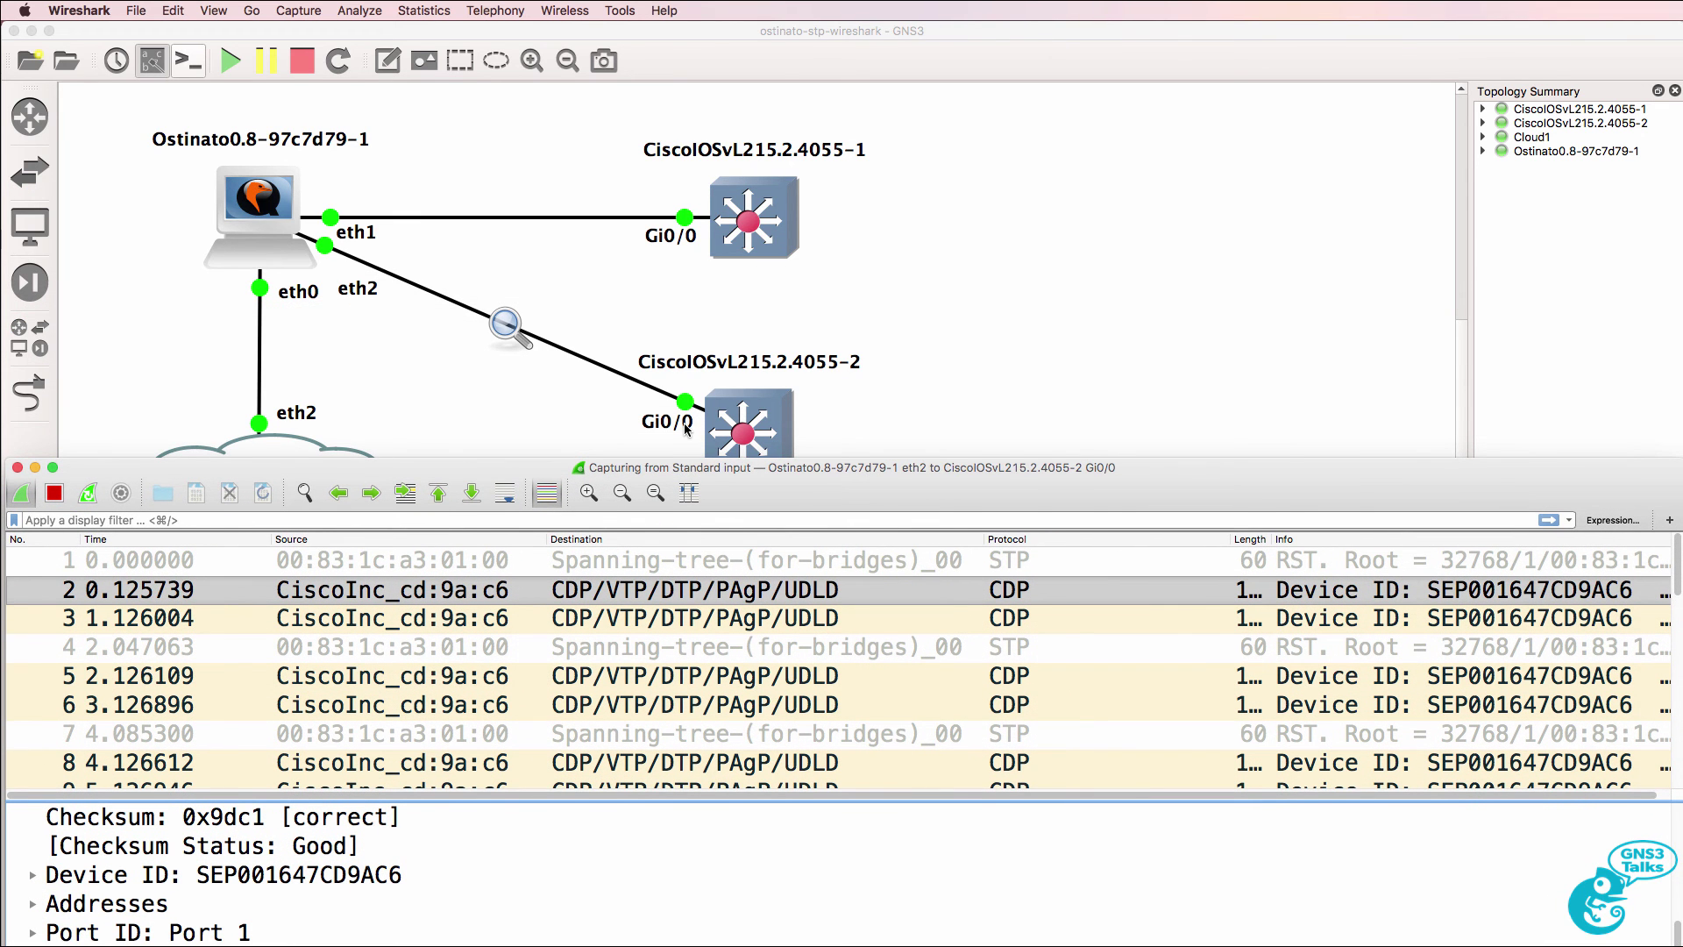
Hide Wireshark and stop the capture on the eth2 to Gi0/0 link, then return to Ostinato.
{"action": "key", "text": "super+h"}
{"action": "right_click", "coordinate": [514, 325]}
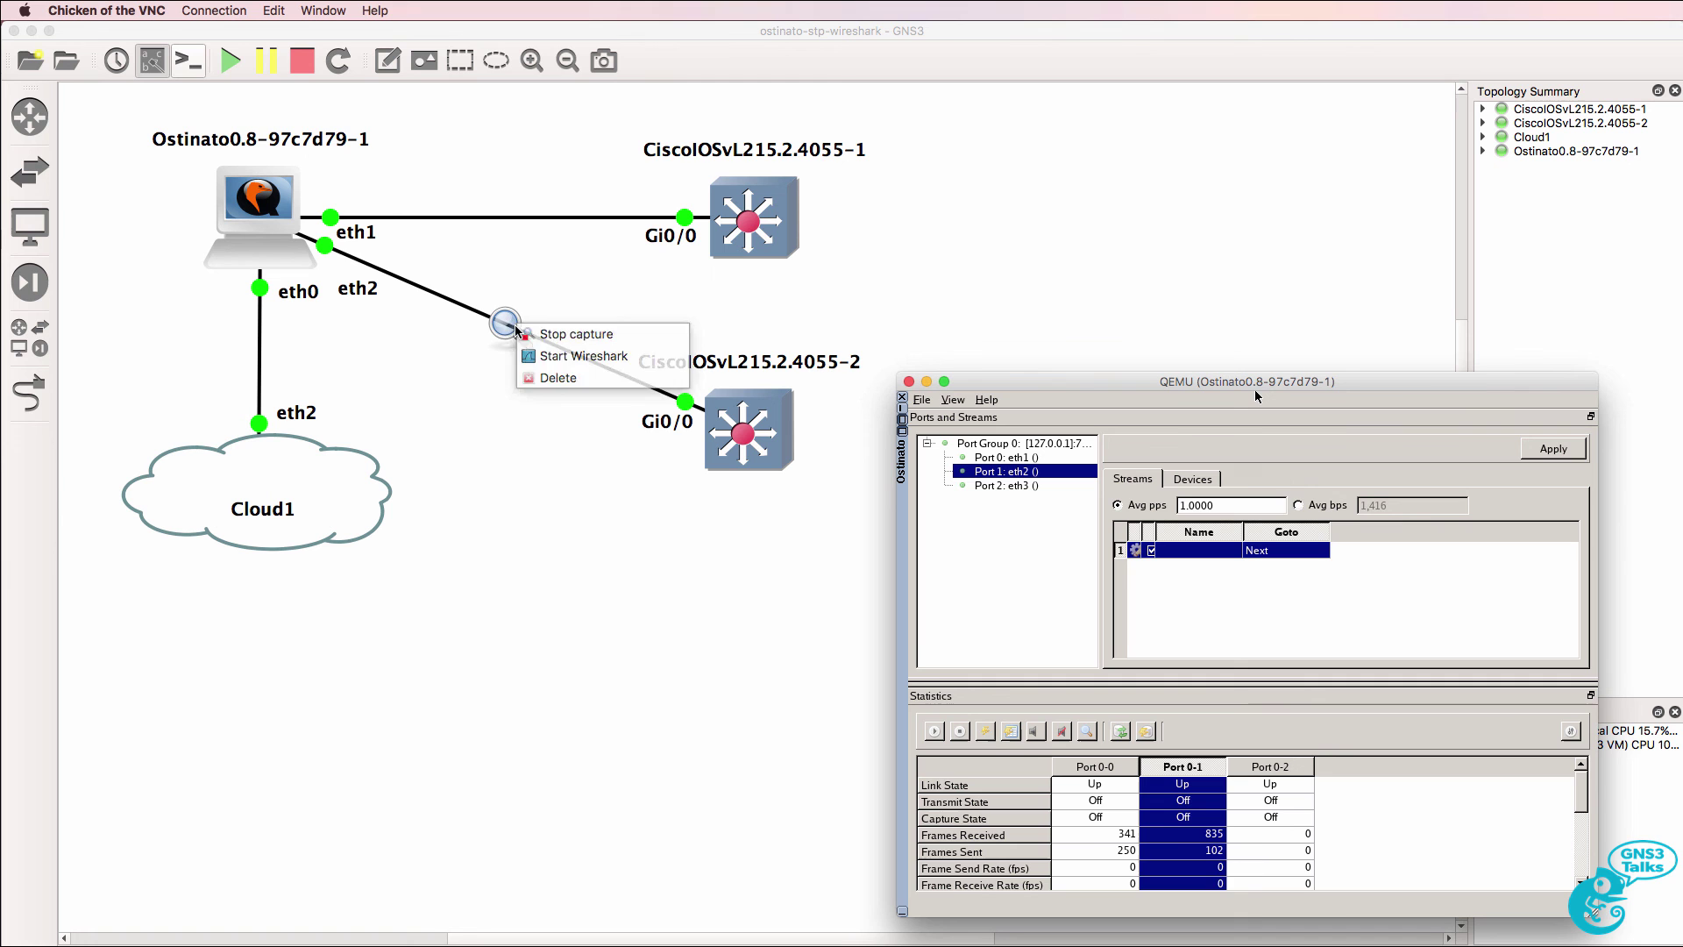
{"action": "left_click", "coordinate": [517, 332]}
{"action": "right_click", "coordinate": [516, 326]}
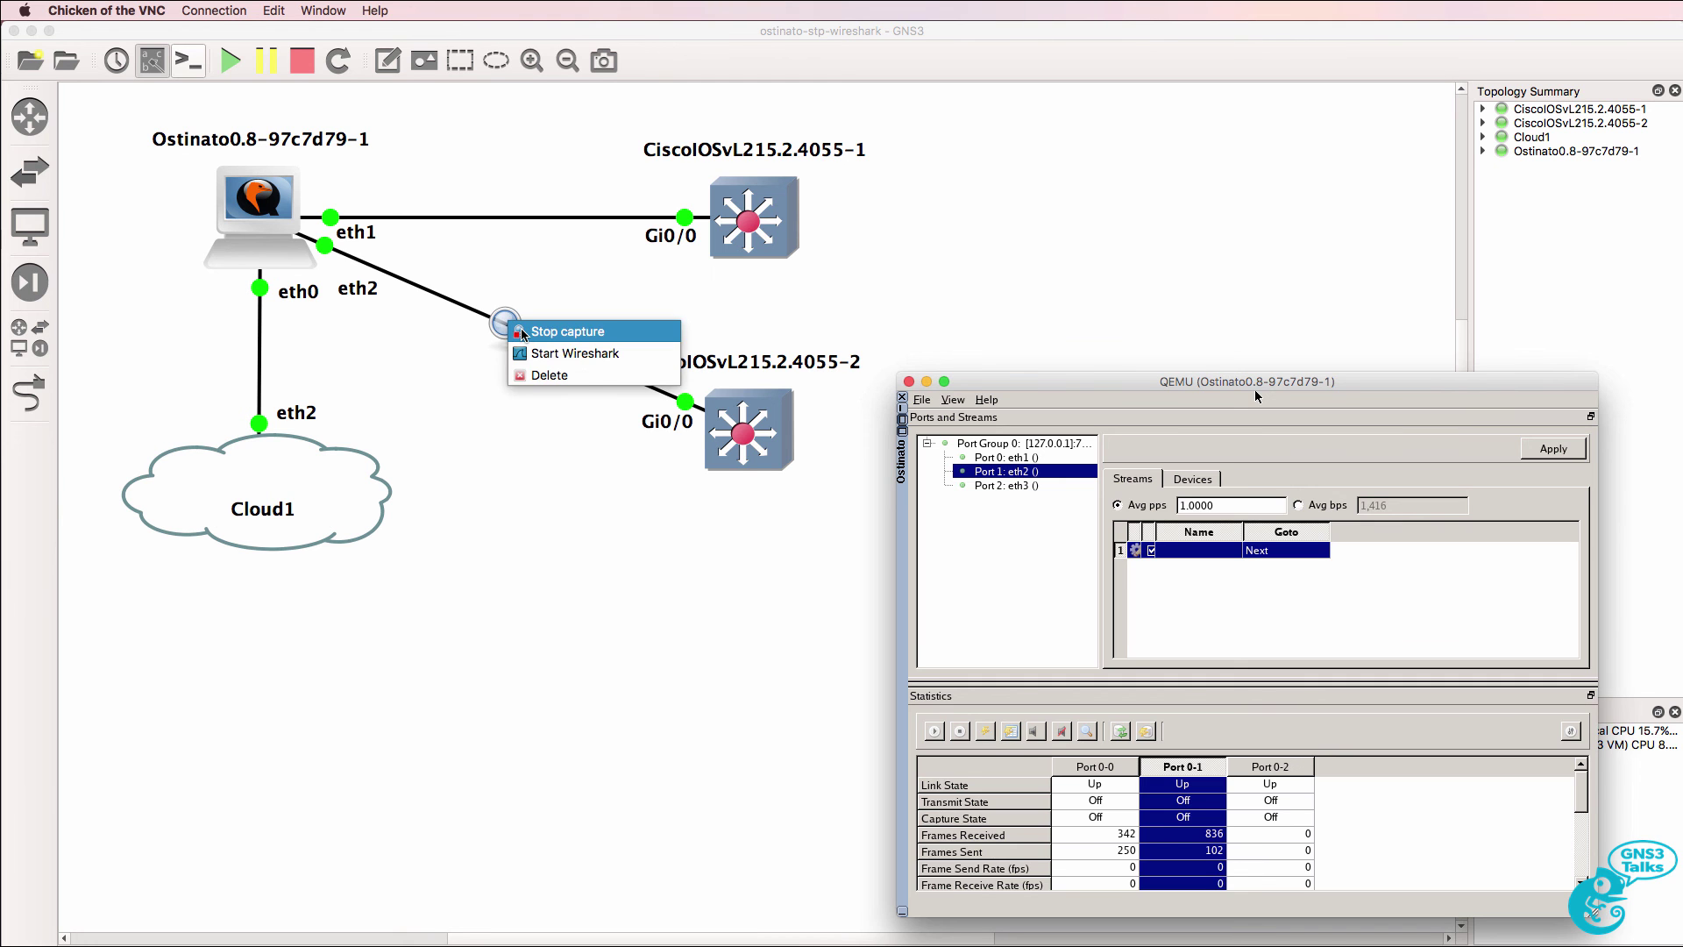
{"action": "left_click", "coordinate": [519, 332]}
{"action": "key", "text": "super+Tab"}
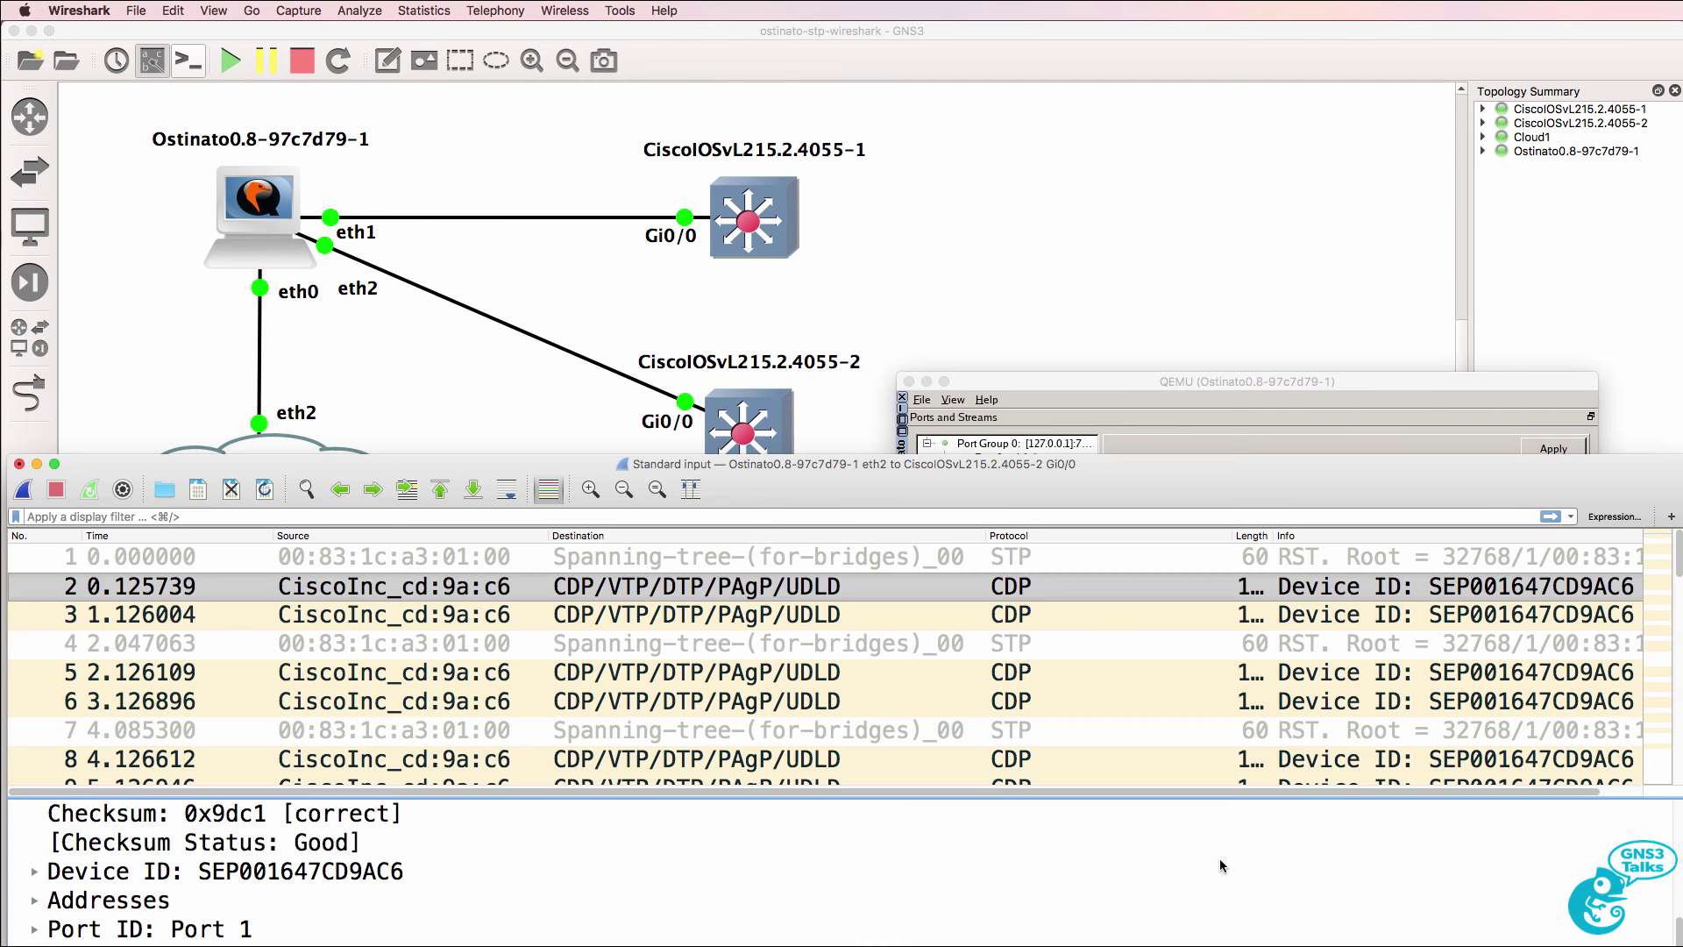
Inspect the CDP Device ID and Platform fields in the stopped capture, then minimize Wireshark.
{"action": "left_click_drag", "start_coordinate": [839, 390], "coordinate": [854, 42]}
{"action": "left_click", "coordinate": [289, 438]}
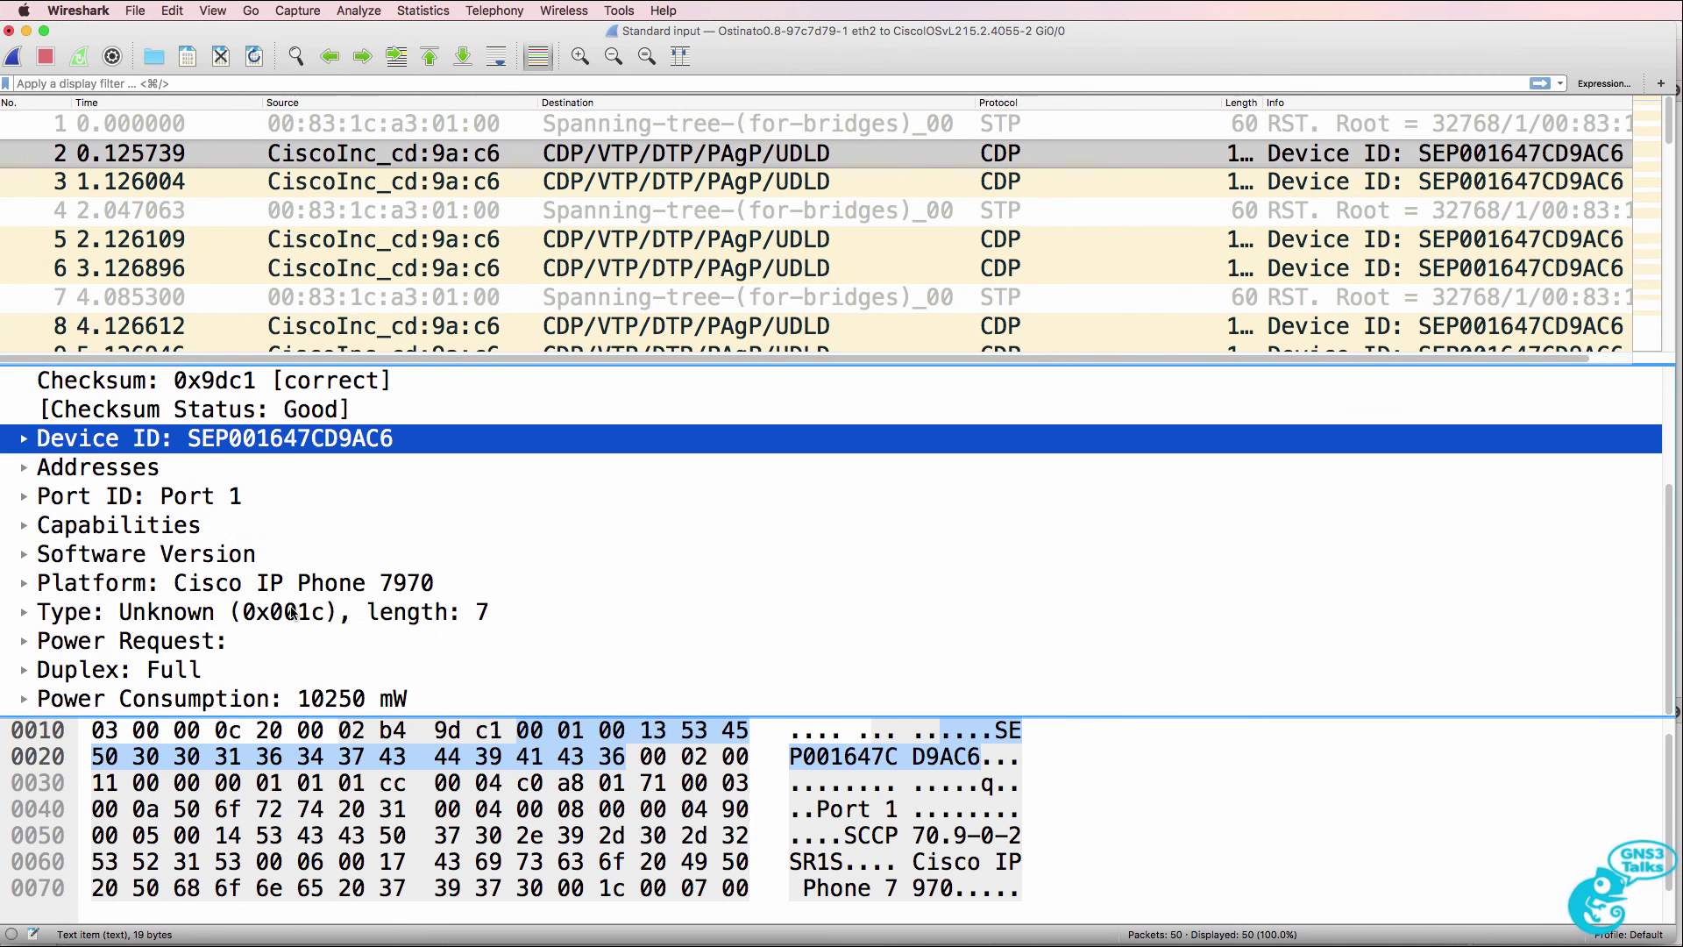
{"action": "left_click", "coordinate": [289, 589]}
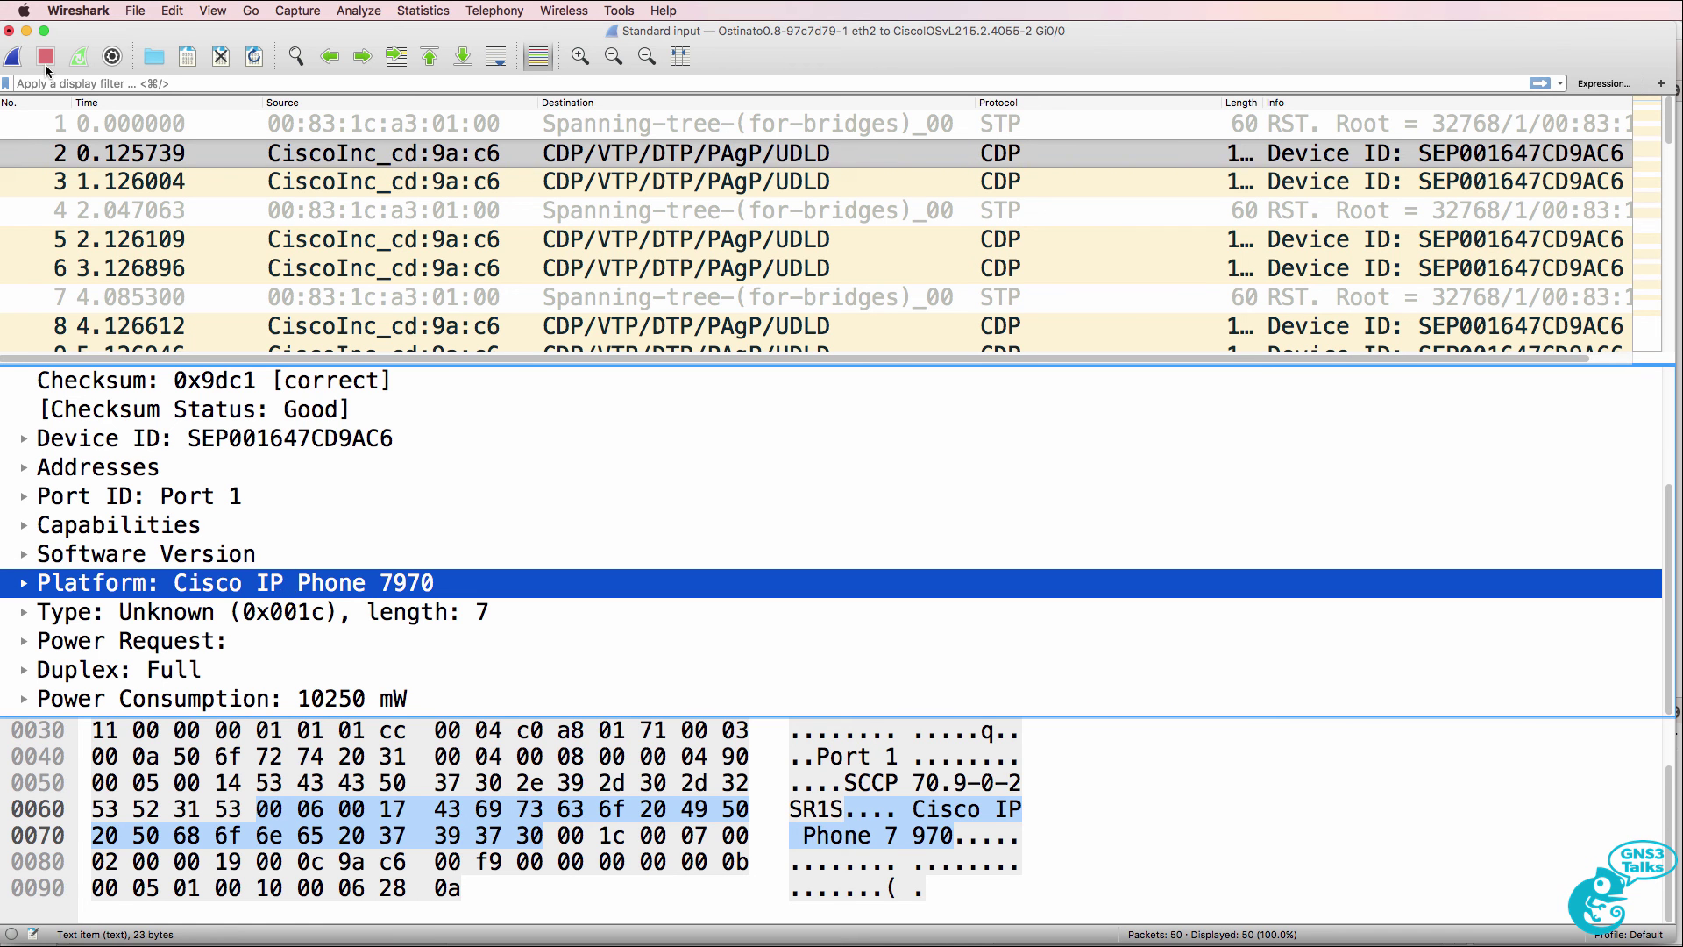
{"action": "left_click", "coordinate": [26, 30]}
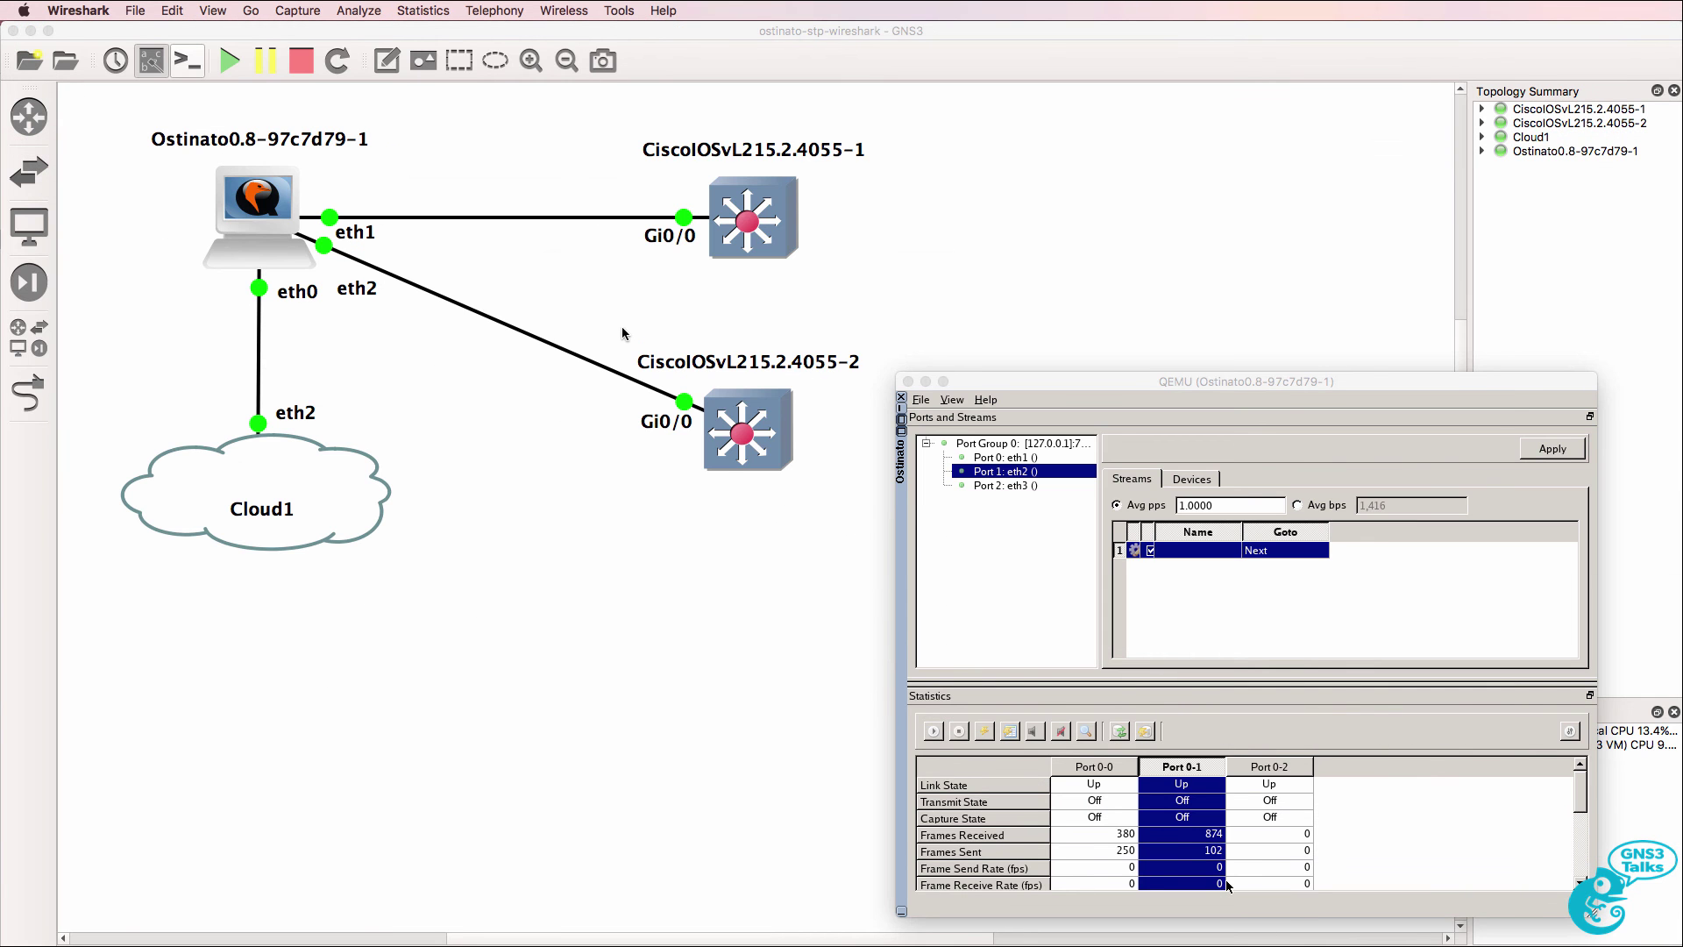